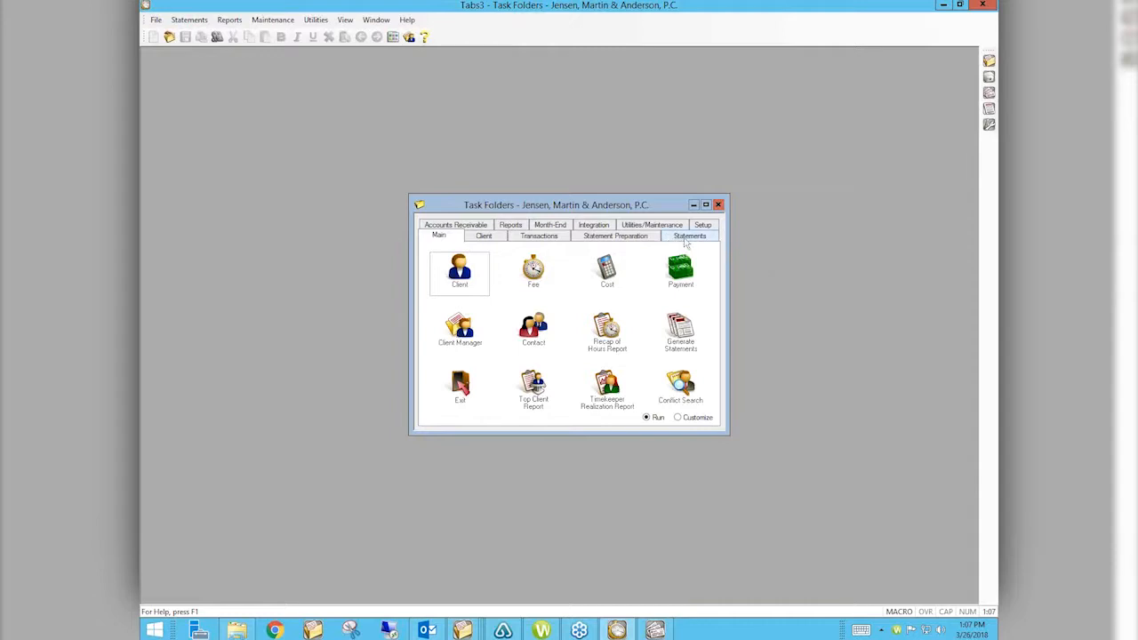
Step: Launch the Statement Designer from Statements > Statement Setup and maximize it to fill the window
click(682, 237)
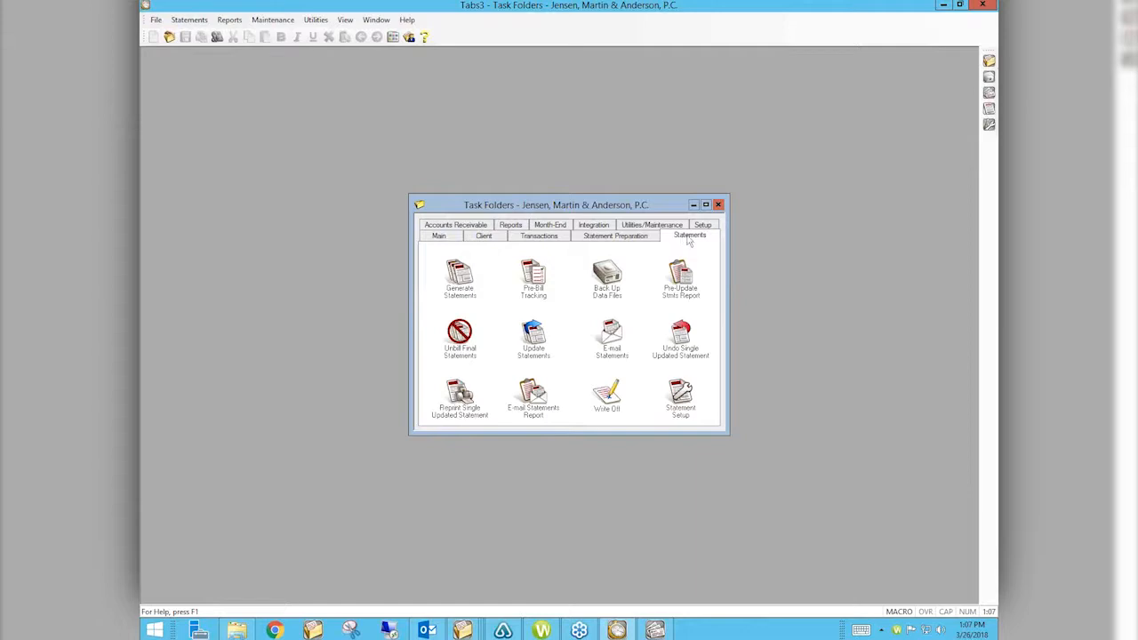
click(679, 393)
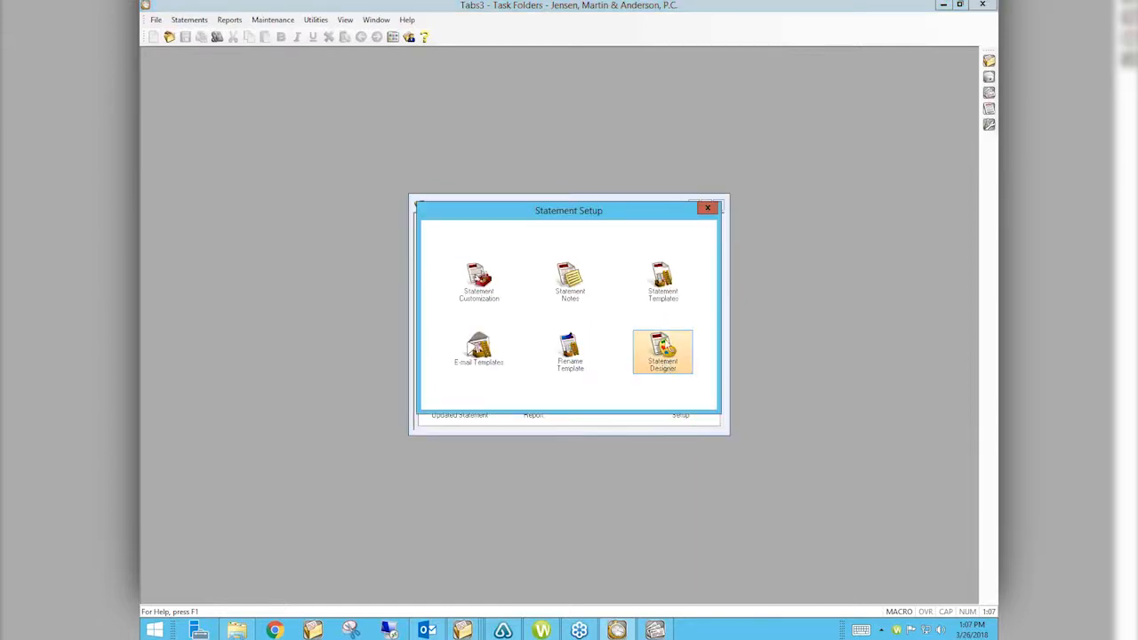
click(666, 352)
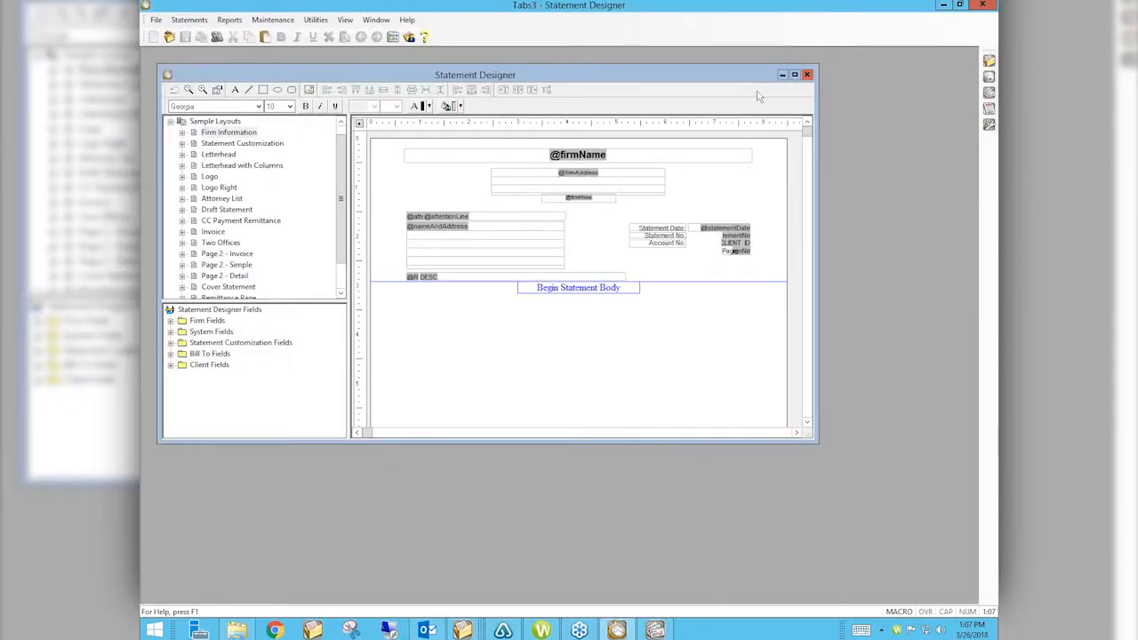
click(795, 75)
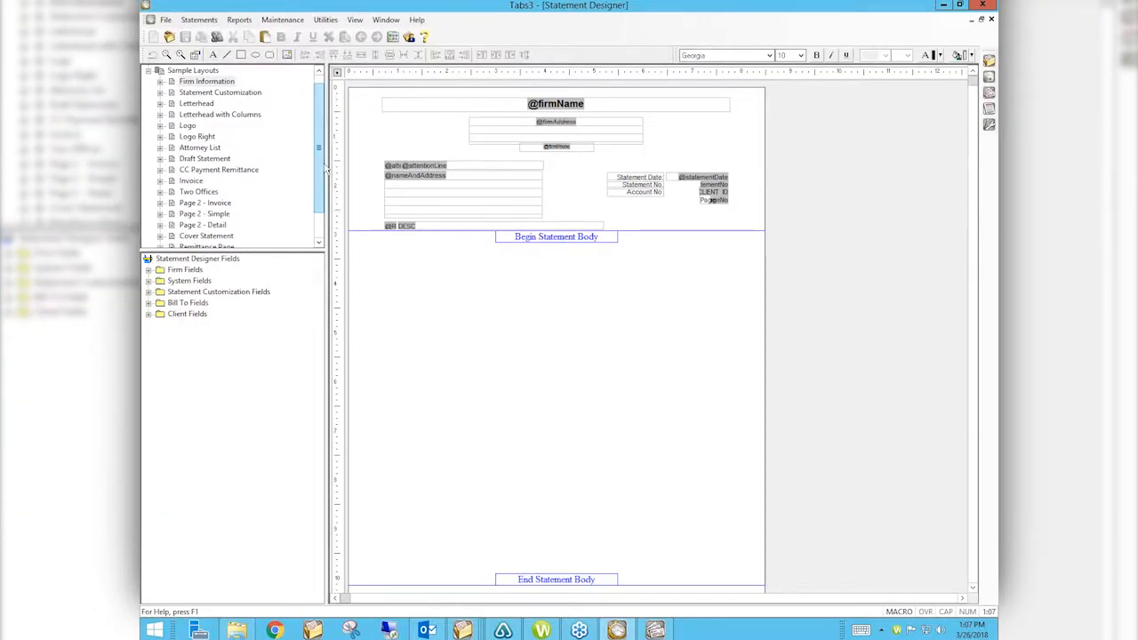
scroll(249, 133, up, 1)
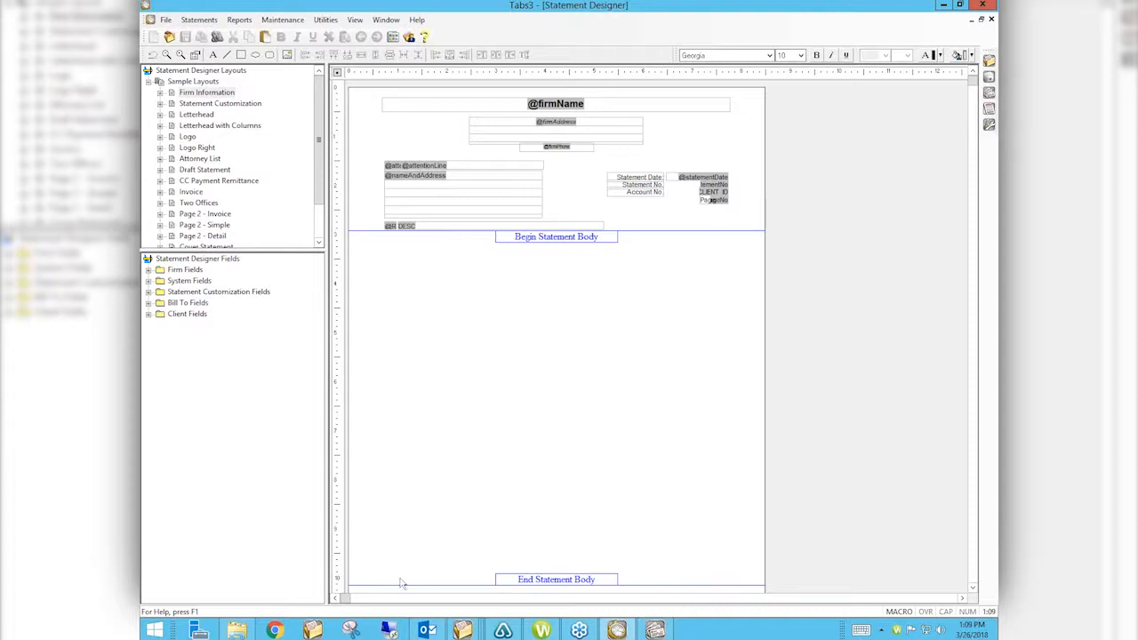
click(216, 105)
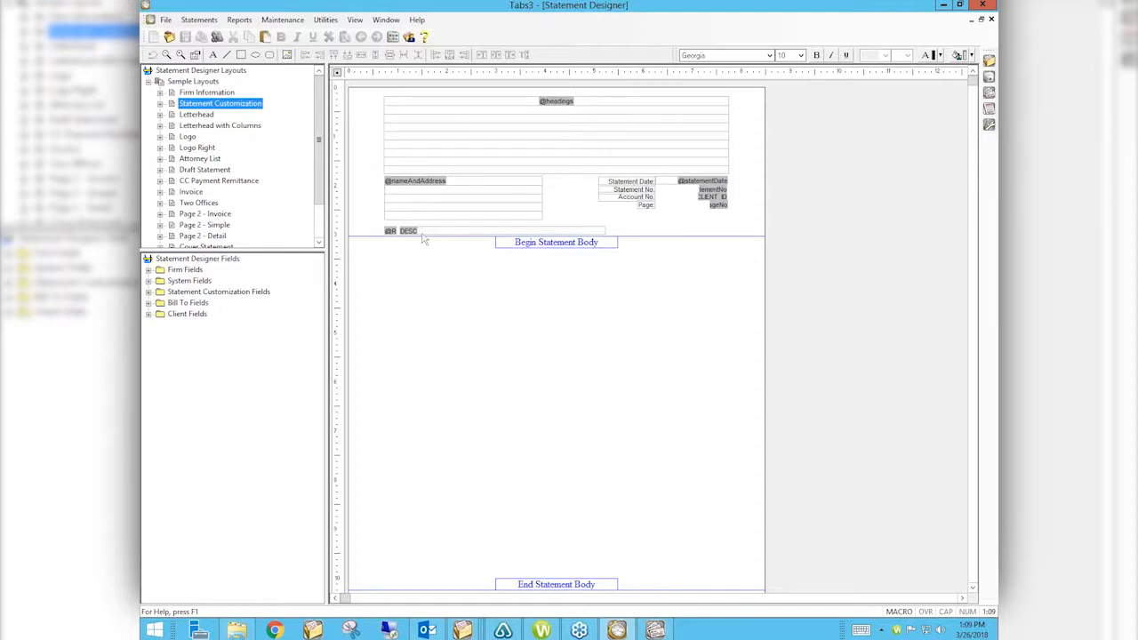
Step: Preview the Letterhead, Letterhead with Columns, Logo, Logo Right, Attorney List and Draft Statement layouts
key(Down)
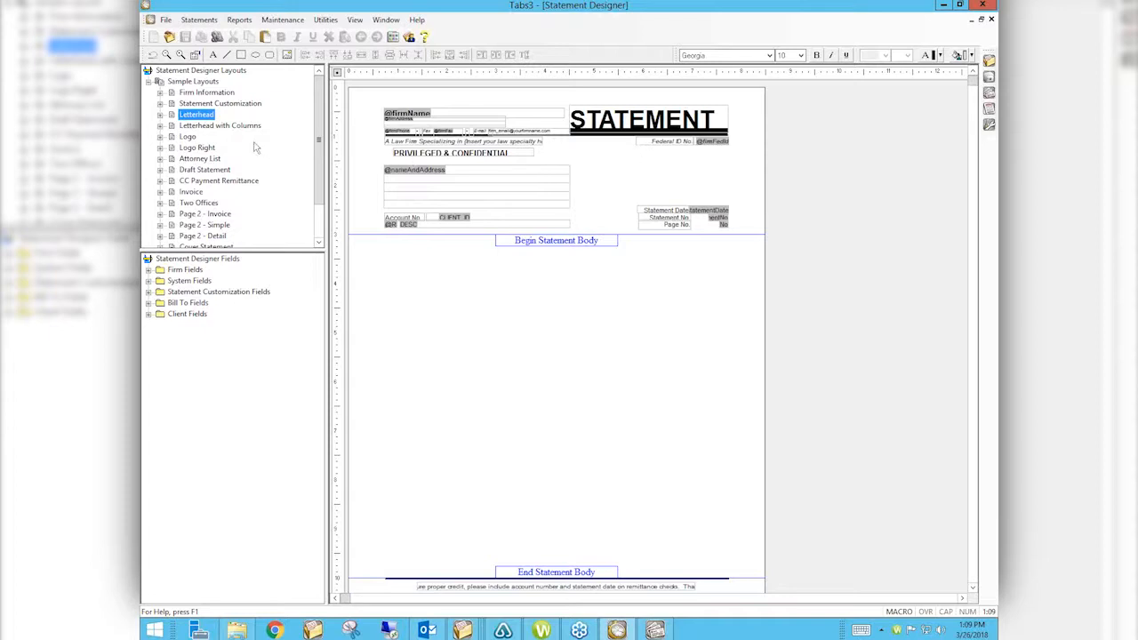
click(204, 129)
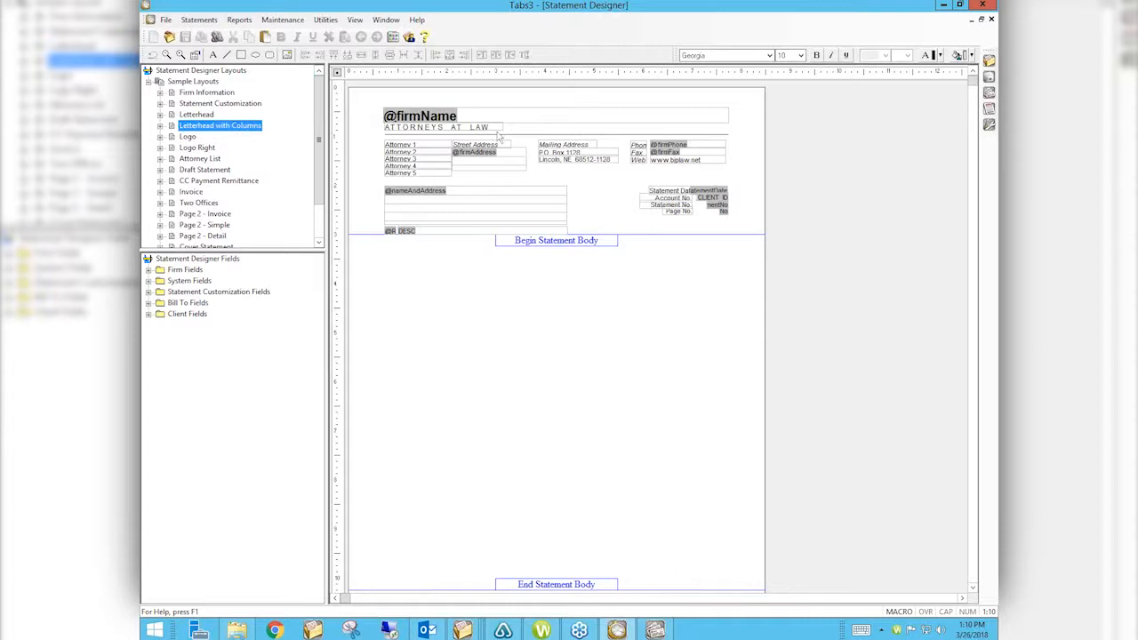
click(189, 137)
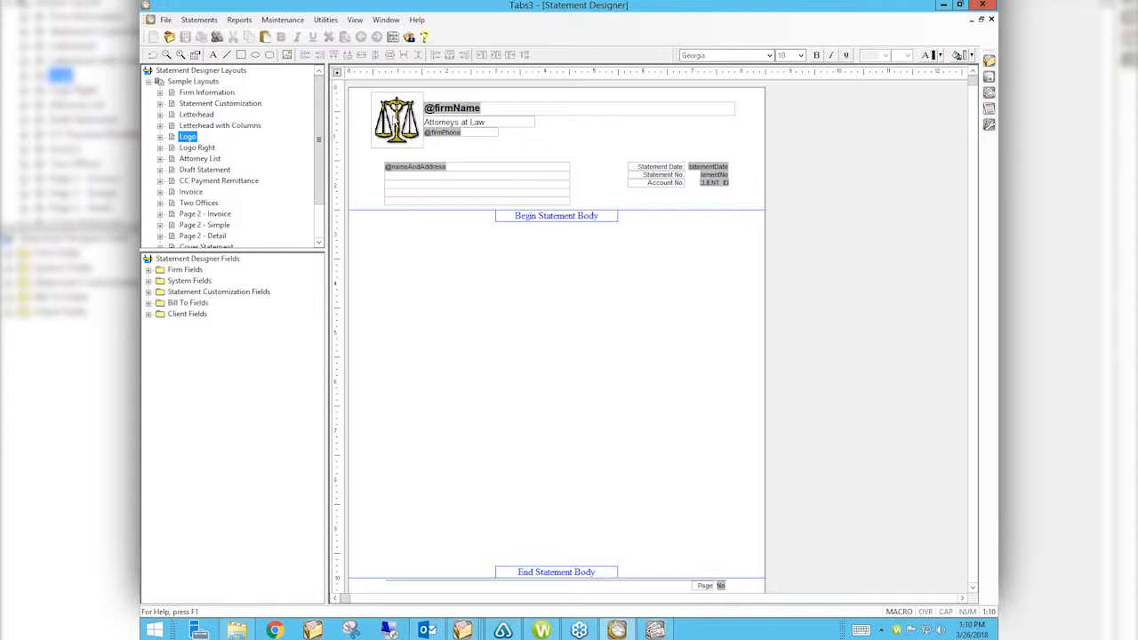
click(198, 147)
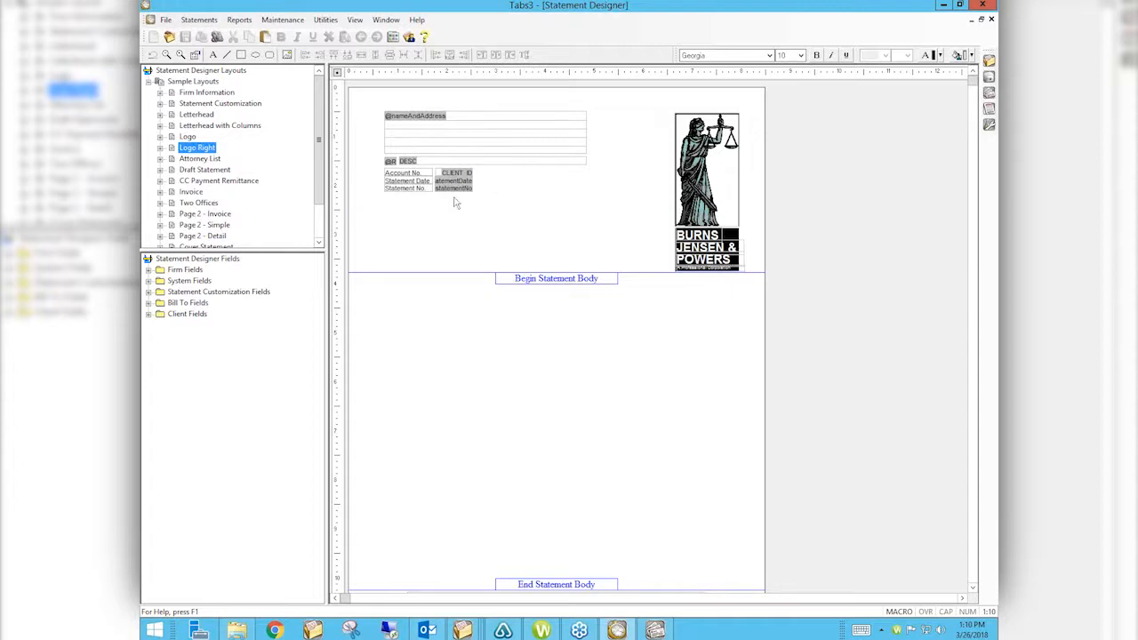
click(201, 159)
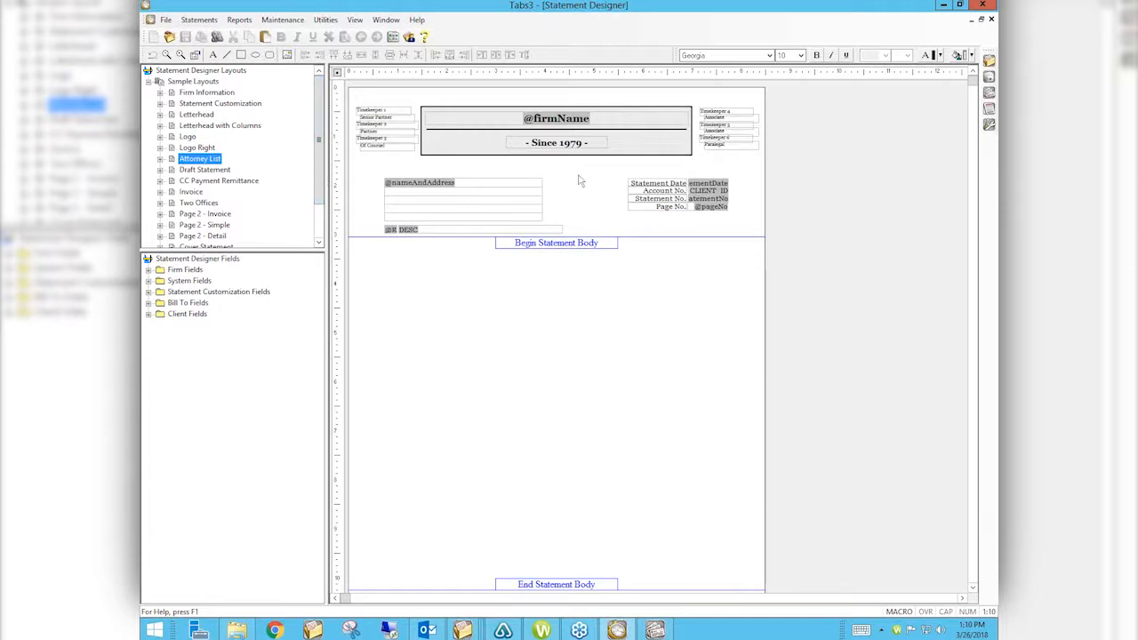
click(186, 169)
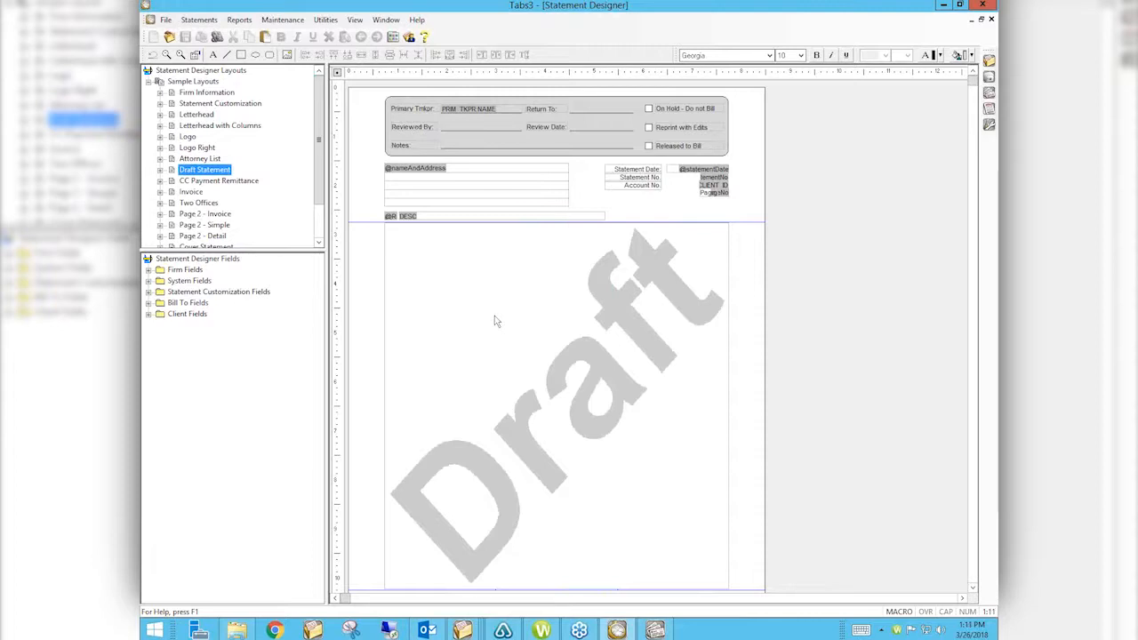
Step: Preview the CC Payment Remittance, Invoice and Two Offices sample layouts
click(215, 182)
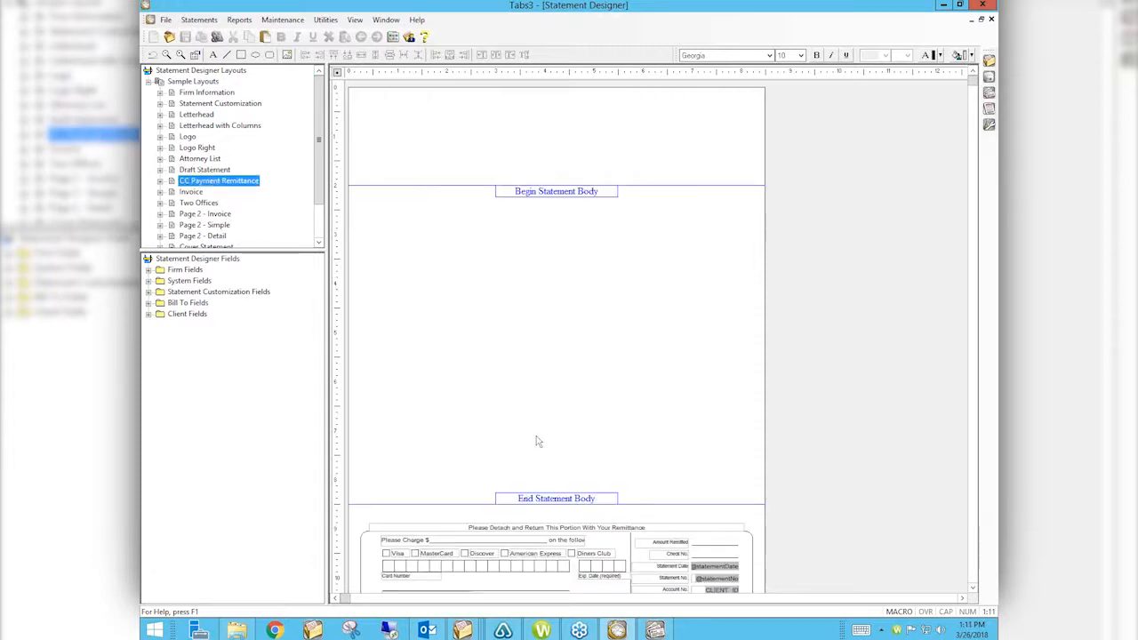
scroll(536, 518, down, 2)
scroll(535, 520, up, 2)
scroll(535, 519, down, 1)
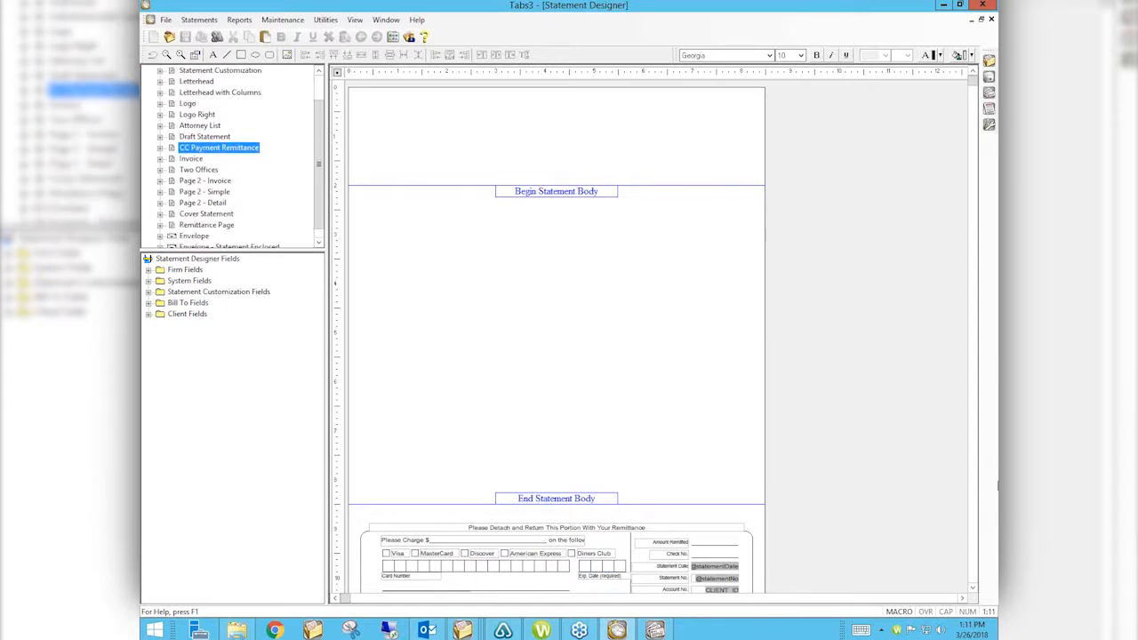
scroll(974, 569, down, 1)
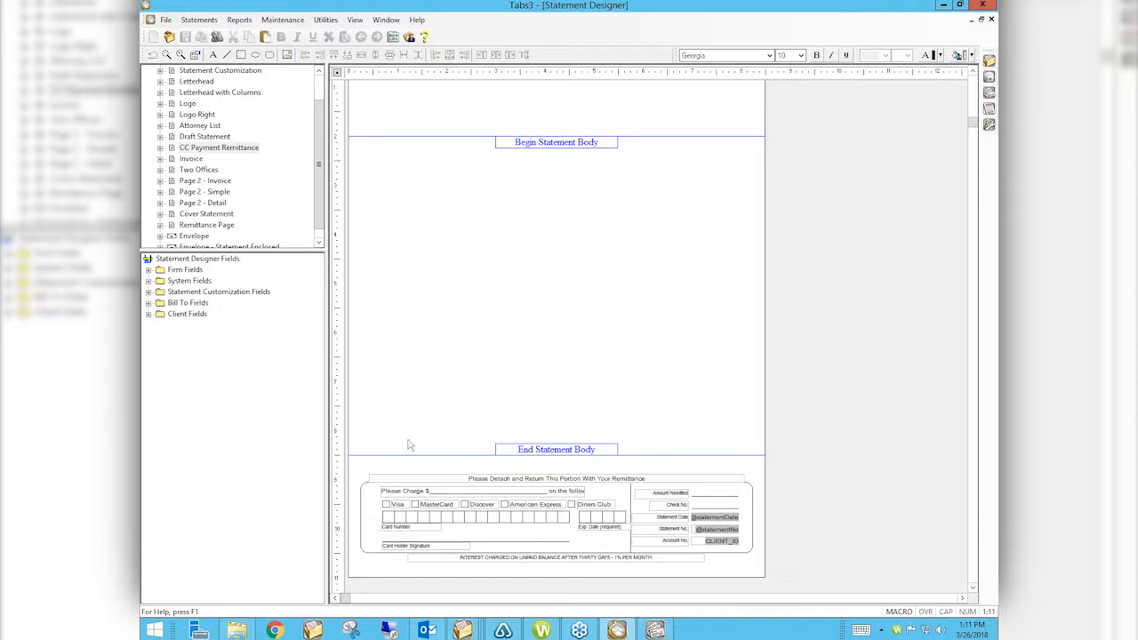
click(191, 158)
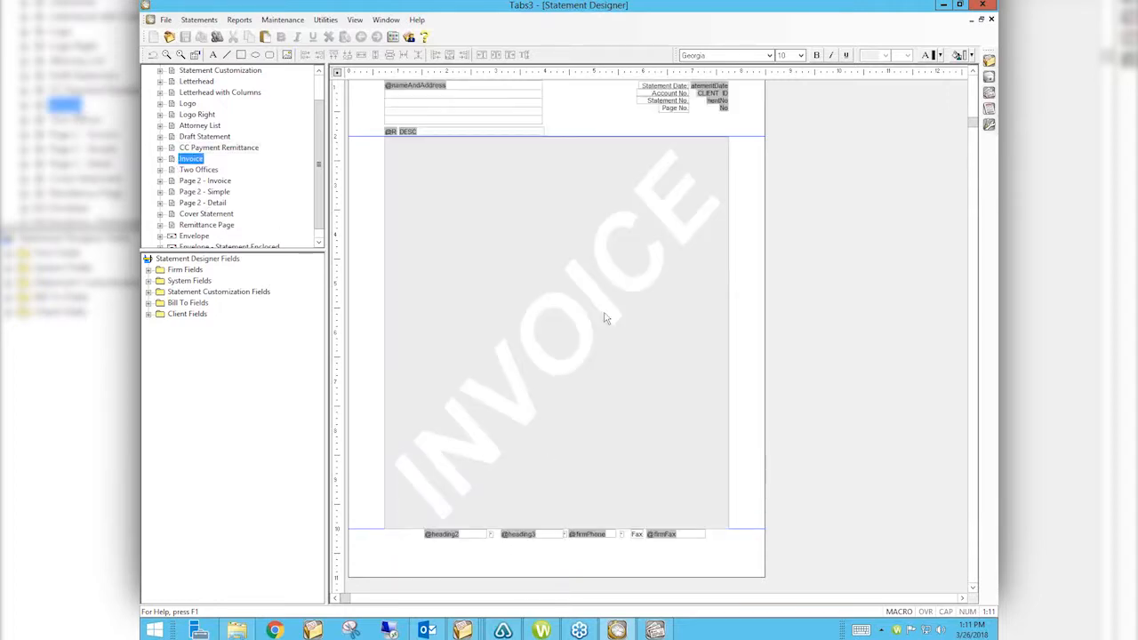
scroll(540, 360, up, 1)
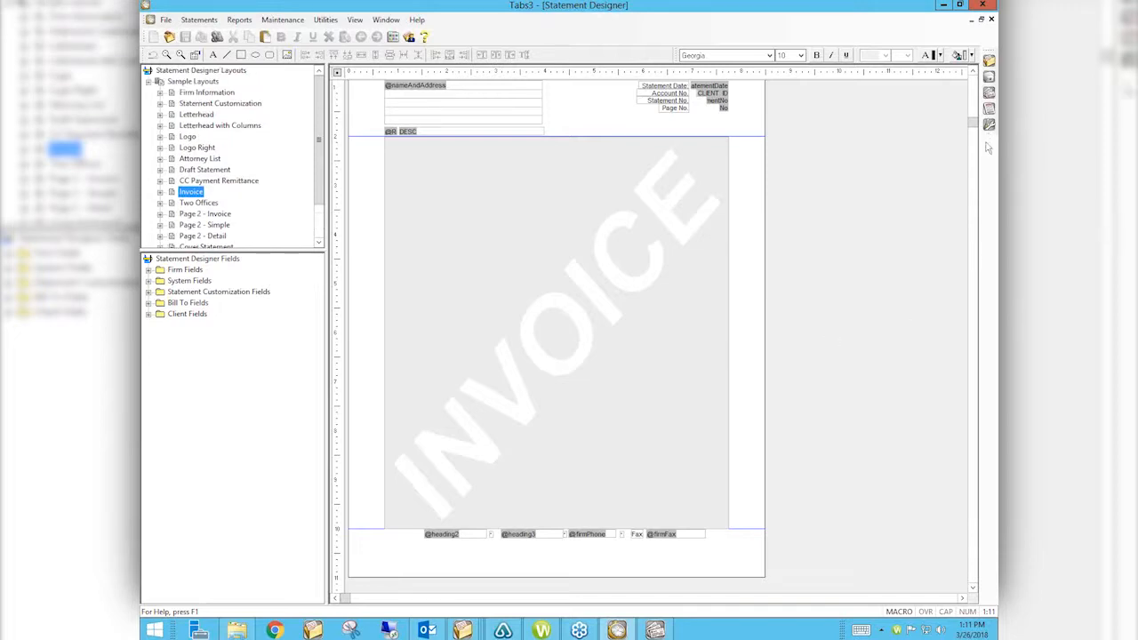
scroll(973, 125, up, 2)
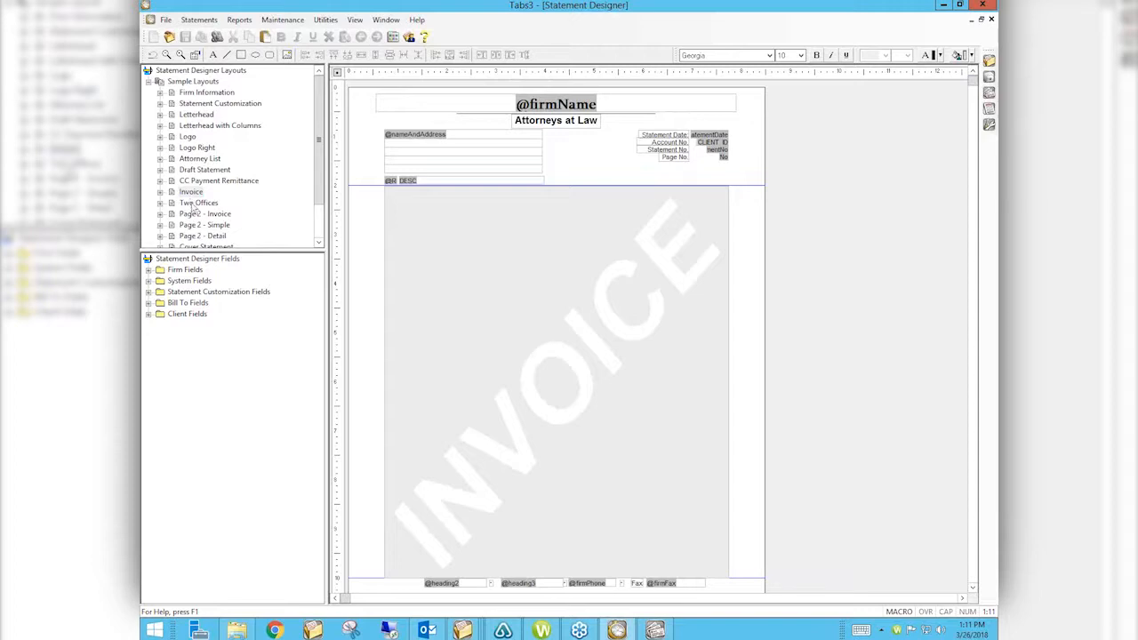
click(195, 204)
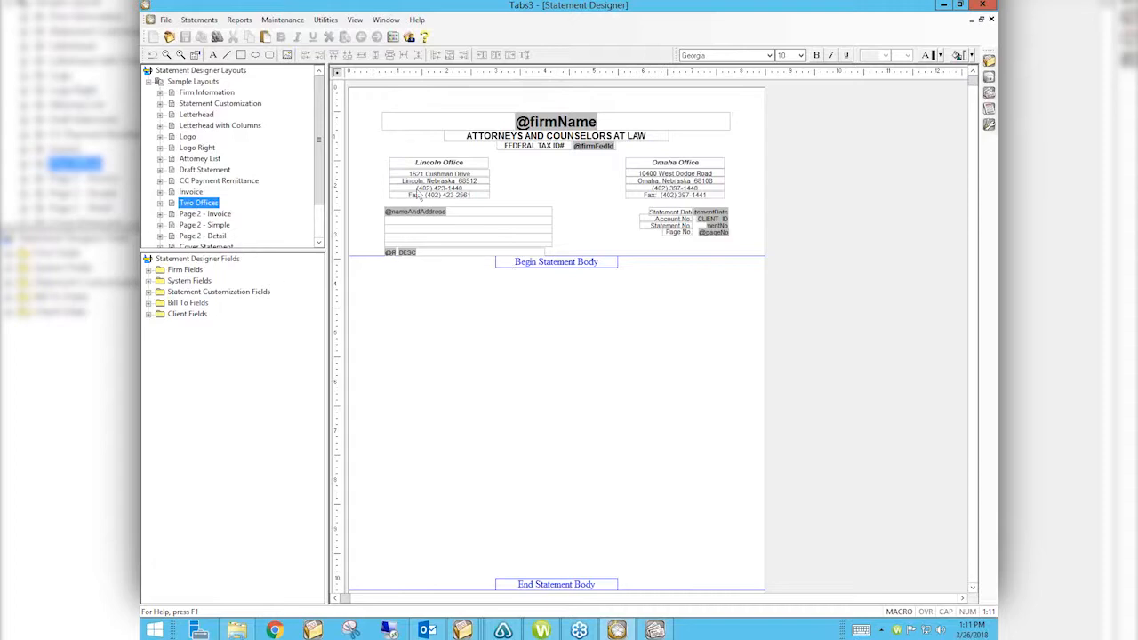
Step: Preview the Page 2 - Invoice, Page 2 - Simple, Page 2 - Detail and Cover Statement layouts
scroll(320, 160, down, 2)
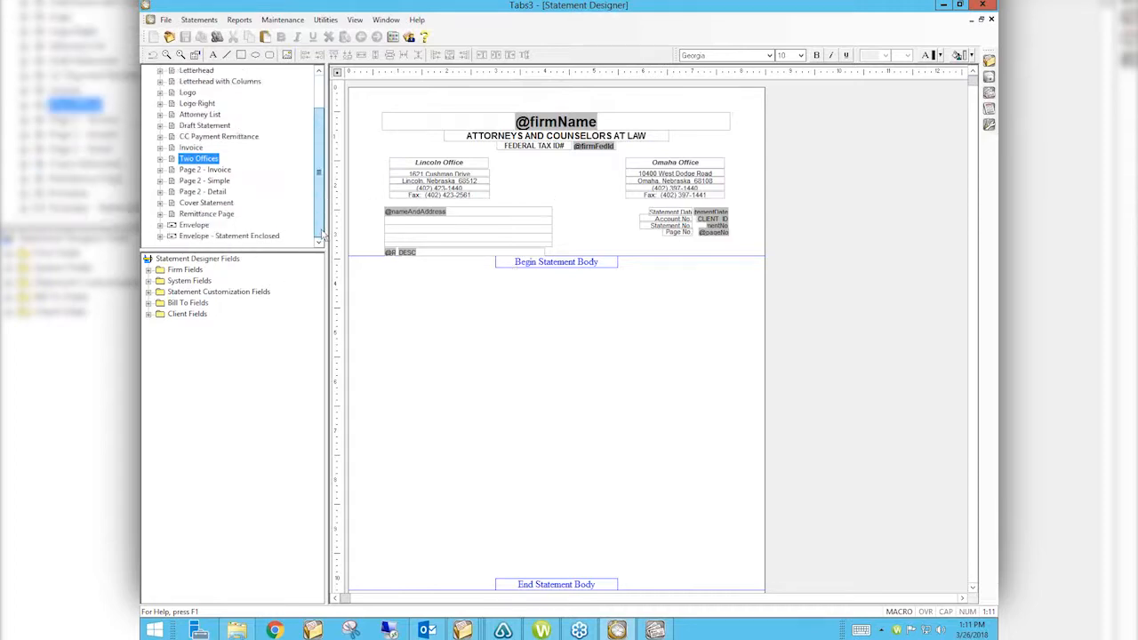
click(227, 170)
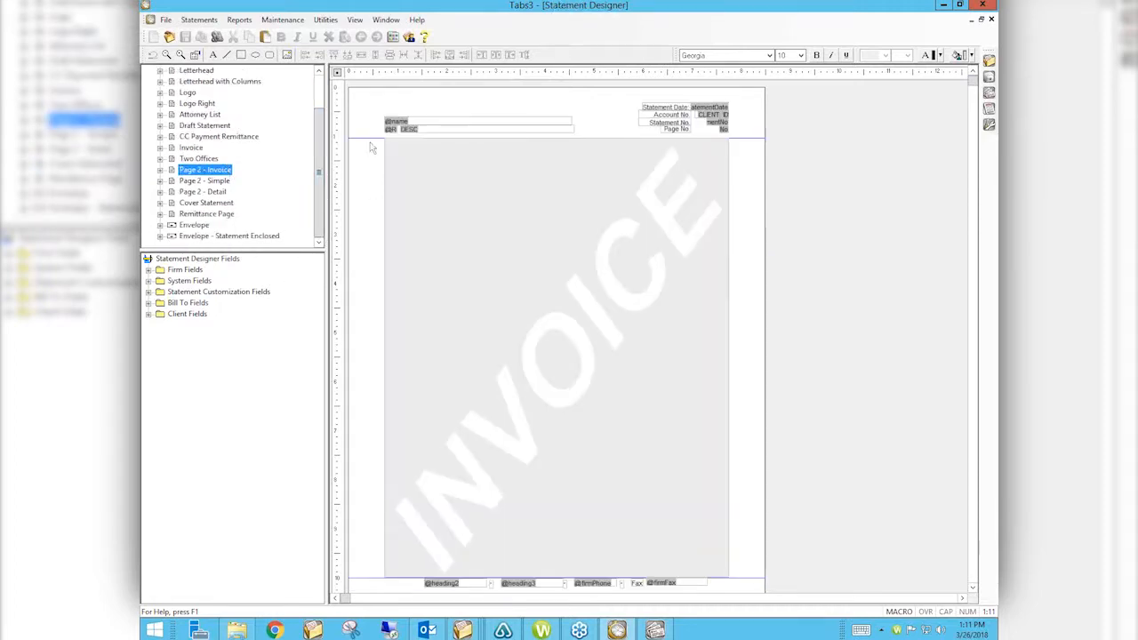
click(207, 181)
click(212, 193)
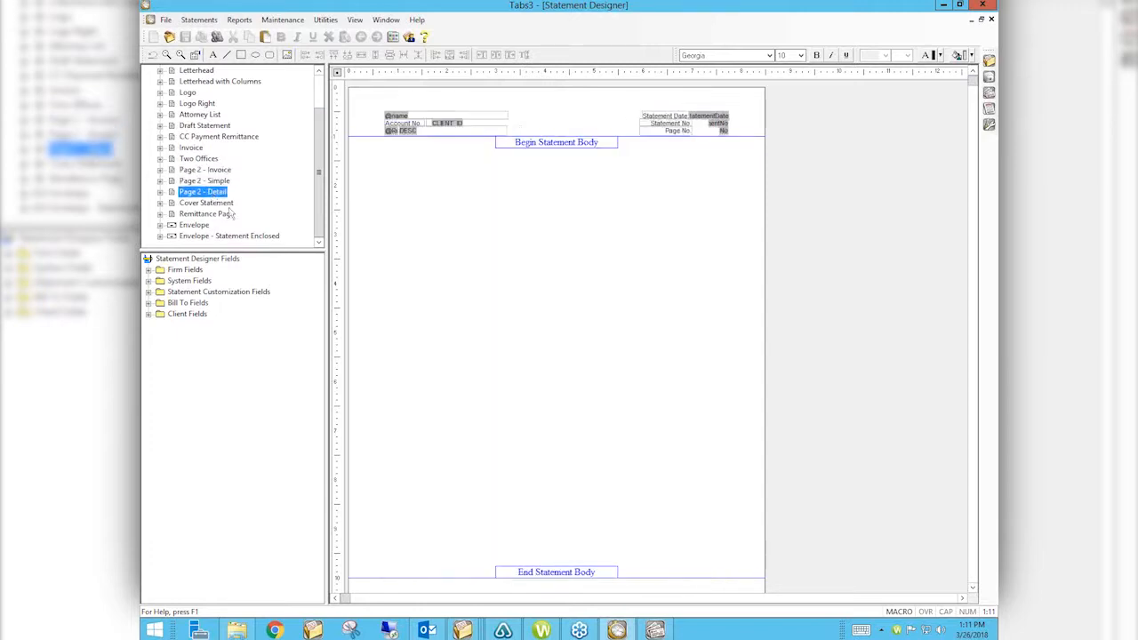
click(222, 204)
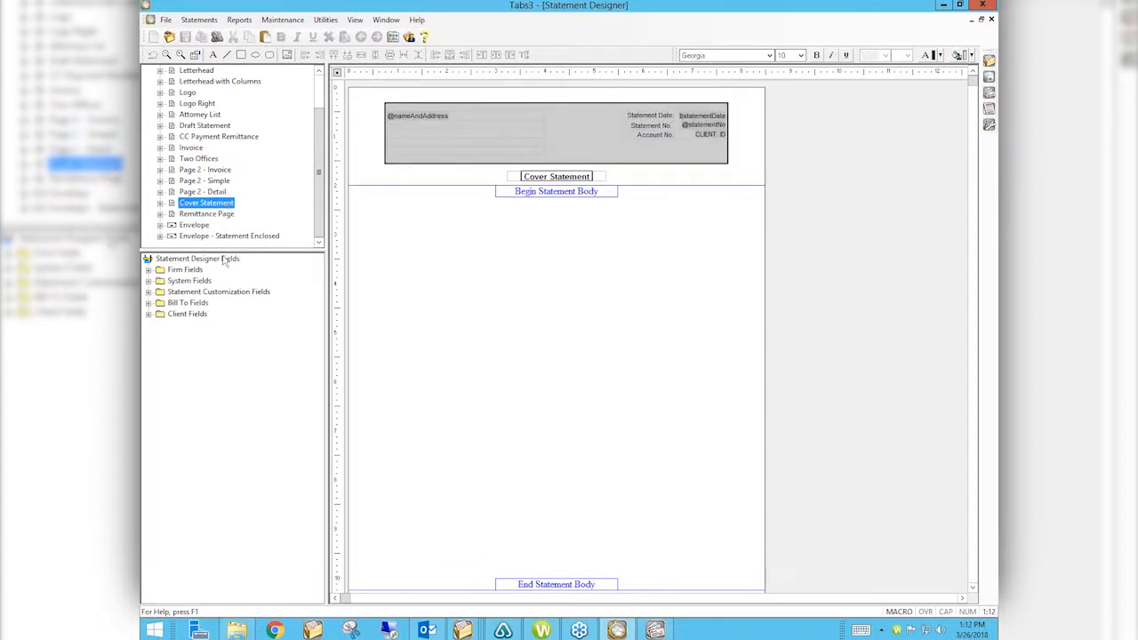
Step: Preview the Remittance Page, Envelope and Envelope - Statement Enclosed sample layouts
click(207, 214)
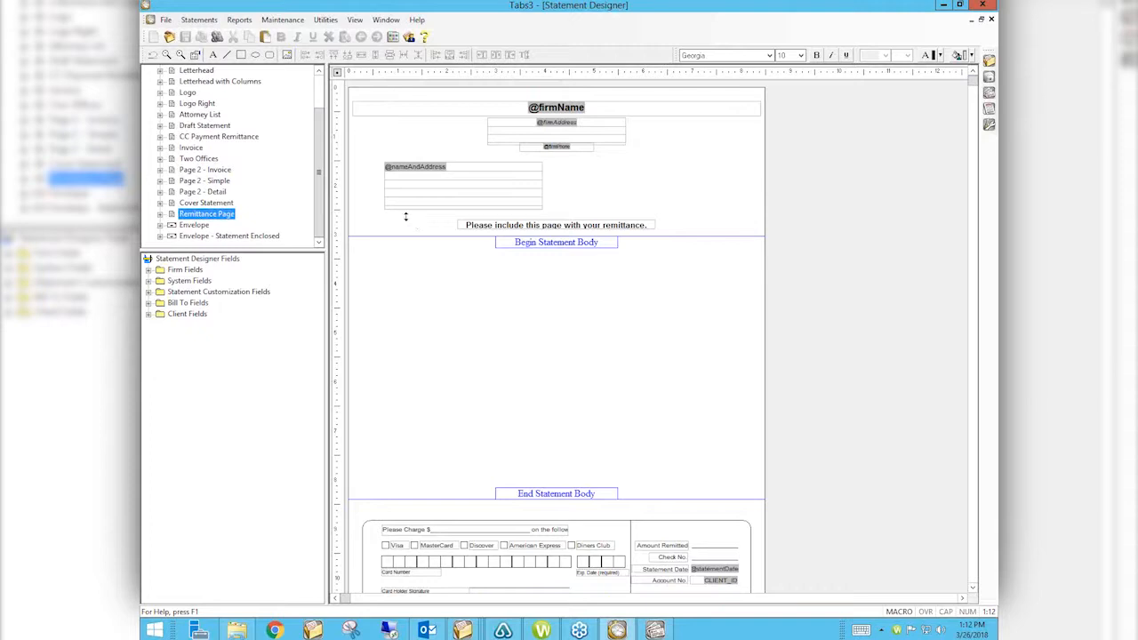
click(193, 226)
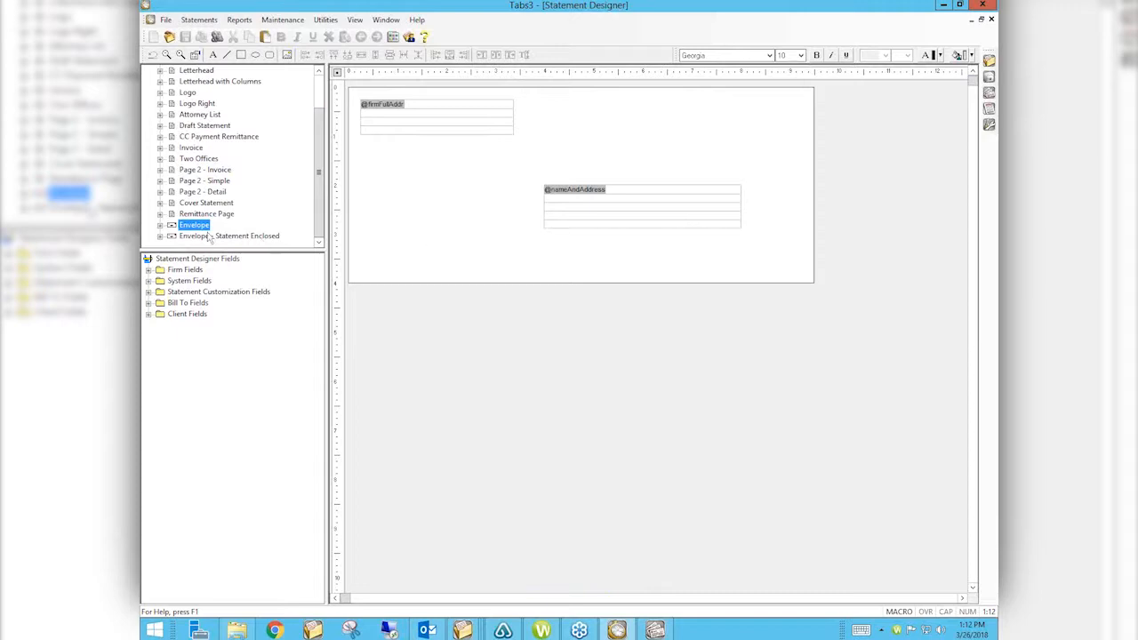
click(209, 237)
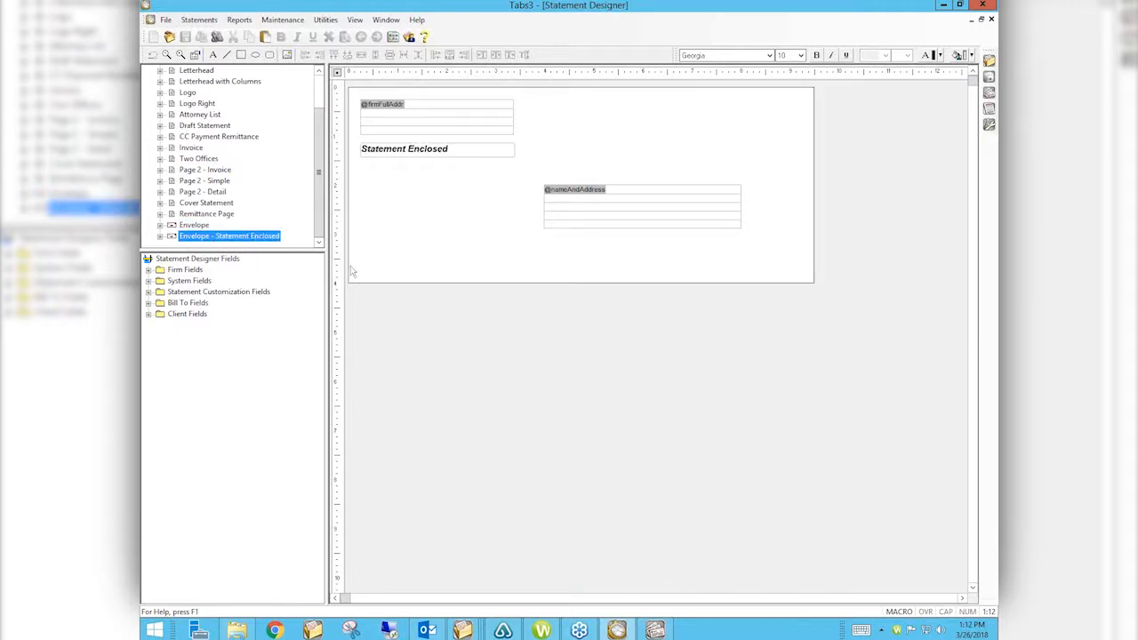
drag(318, 172, 318, 96)
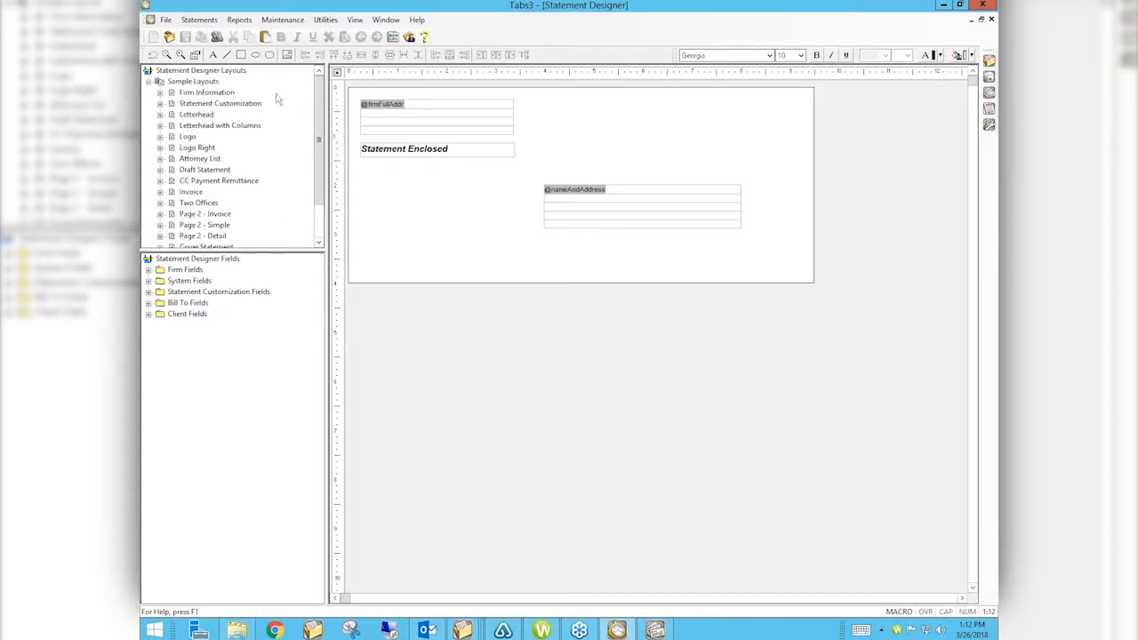
click(204, 72)
Step: Create a new layout group named TEST, expand it and open its Page 1
right_click(203, 72)
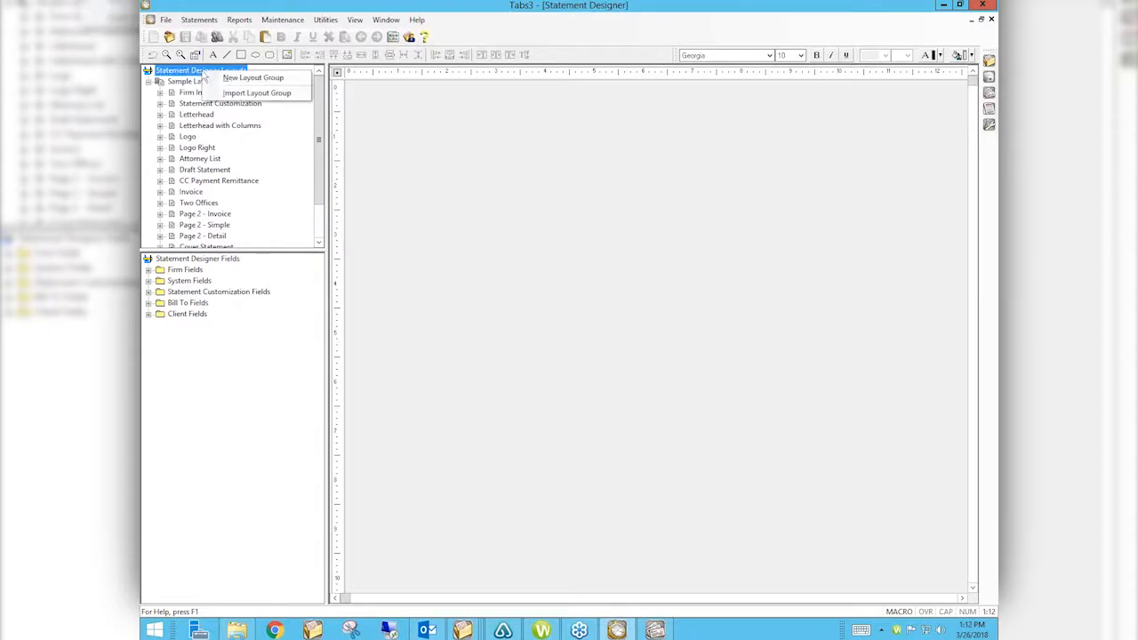
click(253, 79)
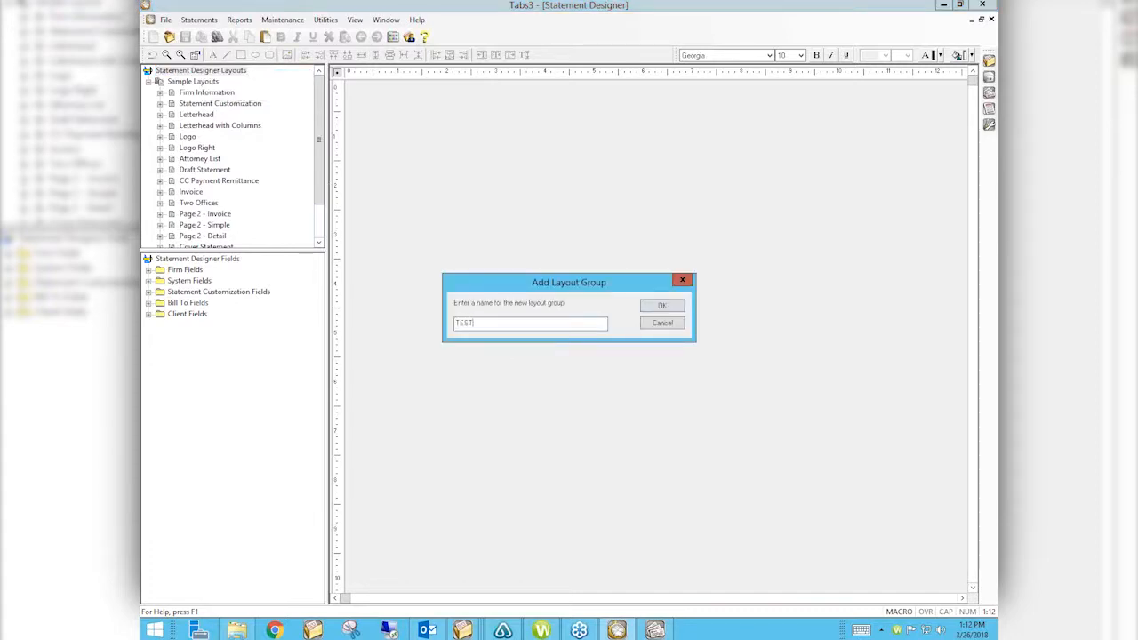
click(662, 307)
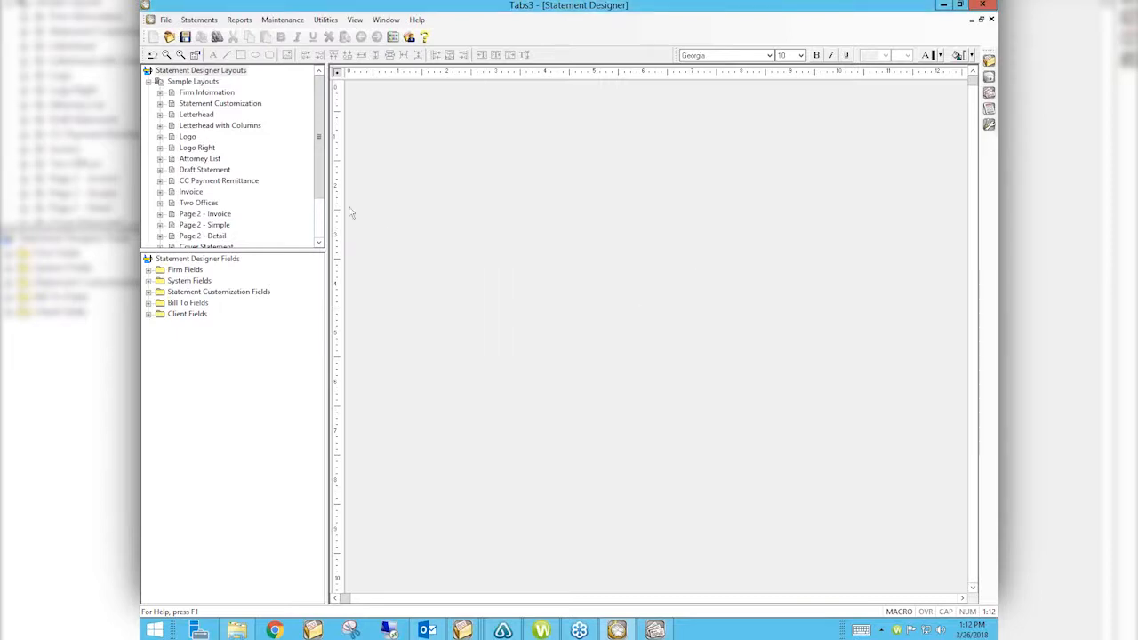
drag(312, 183, 317, 223)
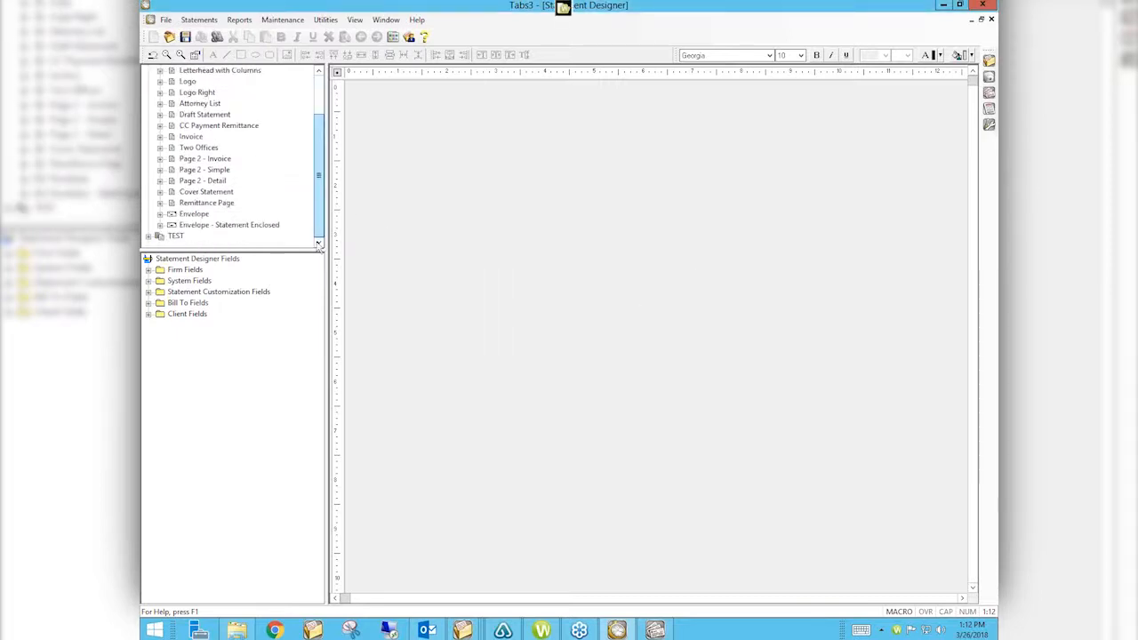
click(149, 235)
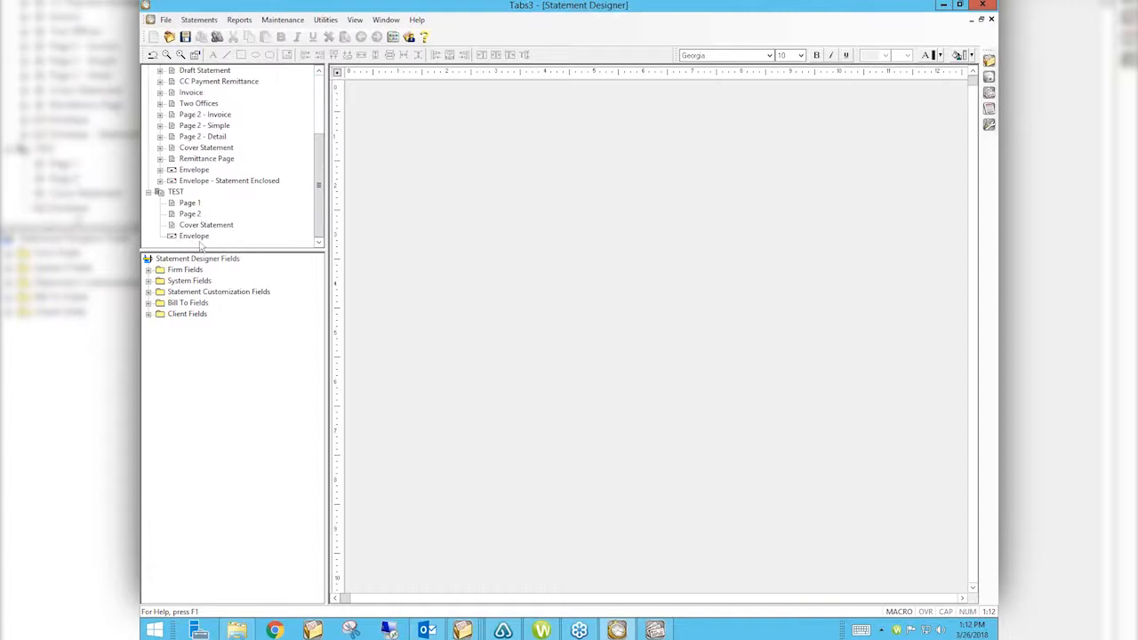
click(189, 203)
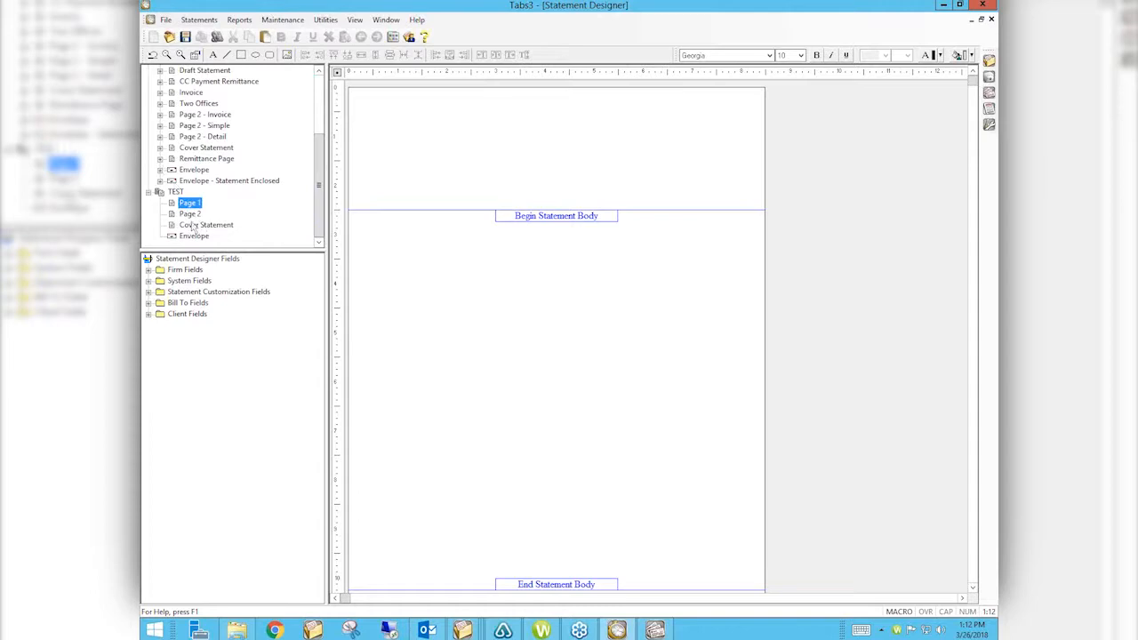
Step: Dismiss a second layout-group menu and return to TEST's blank Page 1
drag(322, 141, 322, 82)
click(230, 73)
right_click(231, 74)
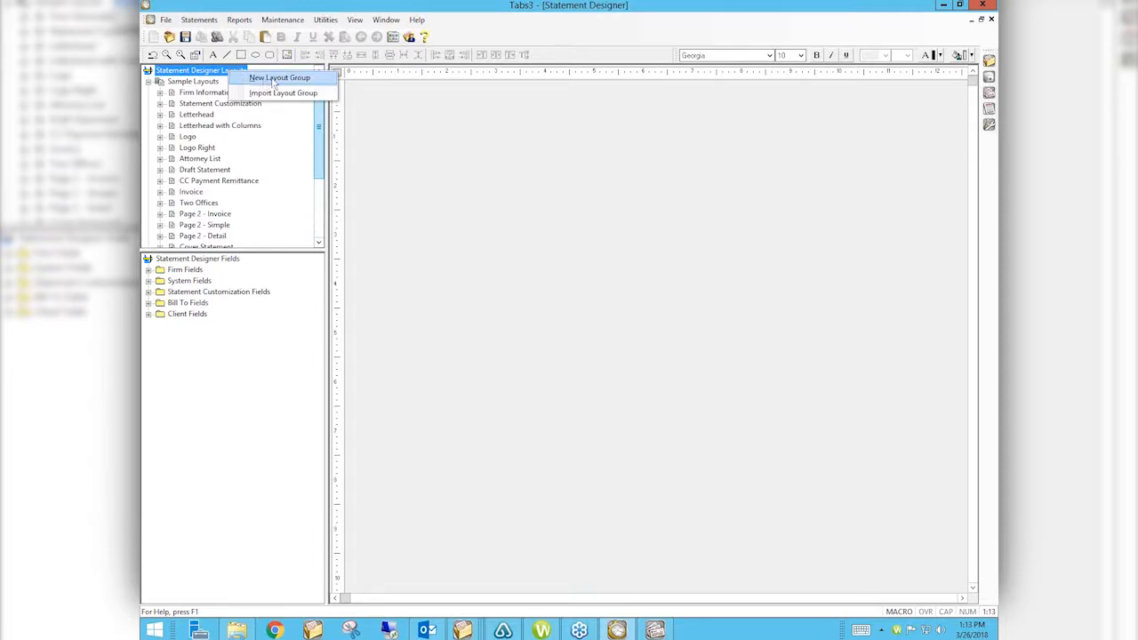
click(322, 166)
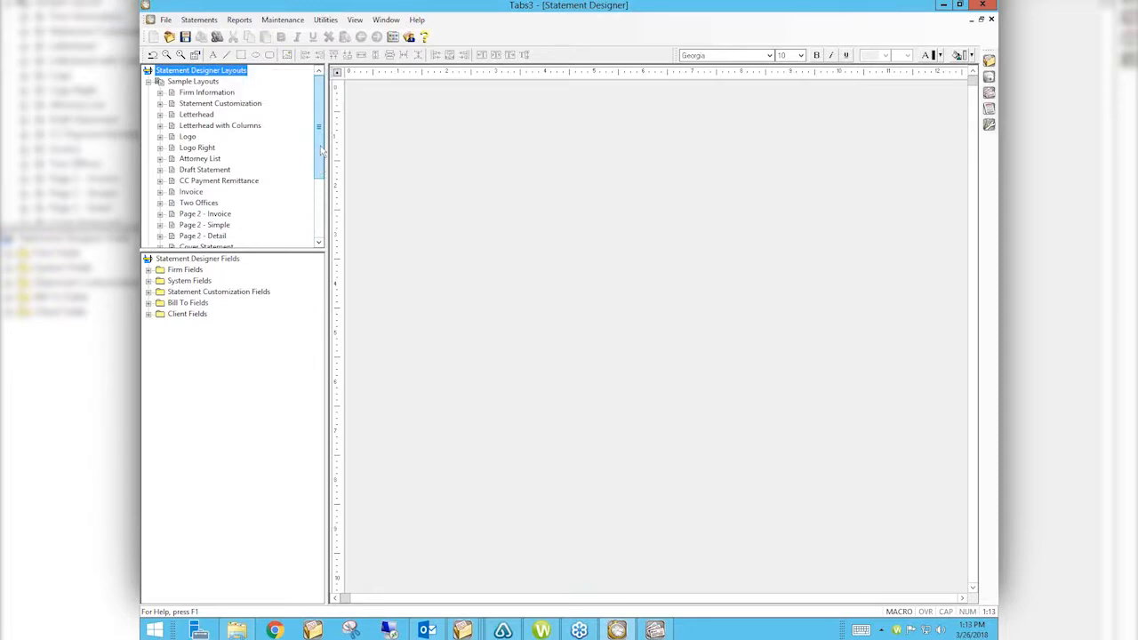
drag(319, 172, 319, 244)
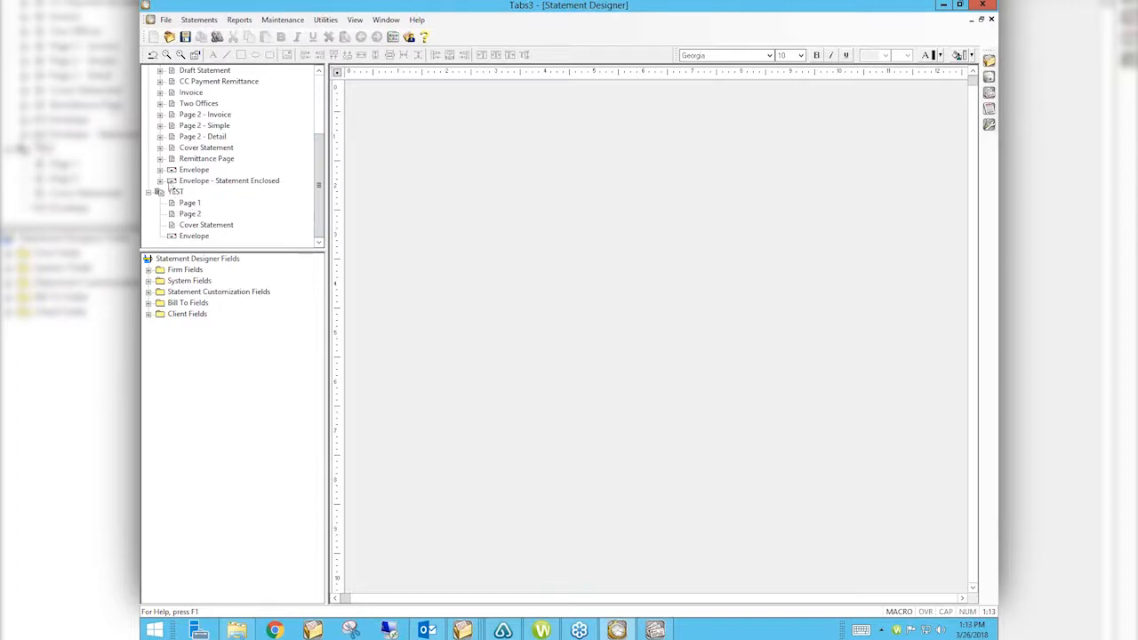
click(191, 205)
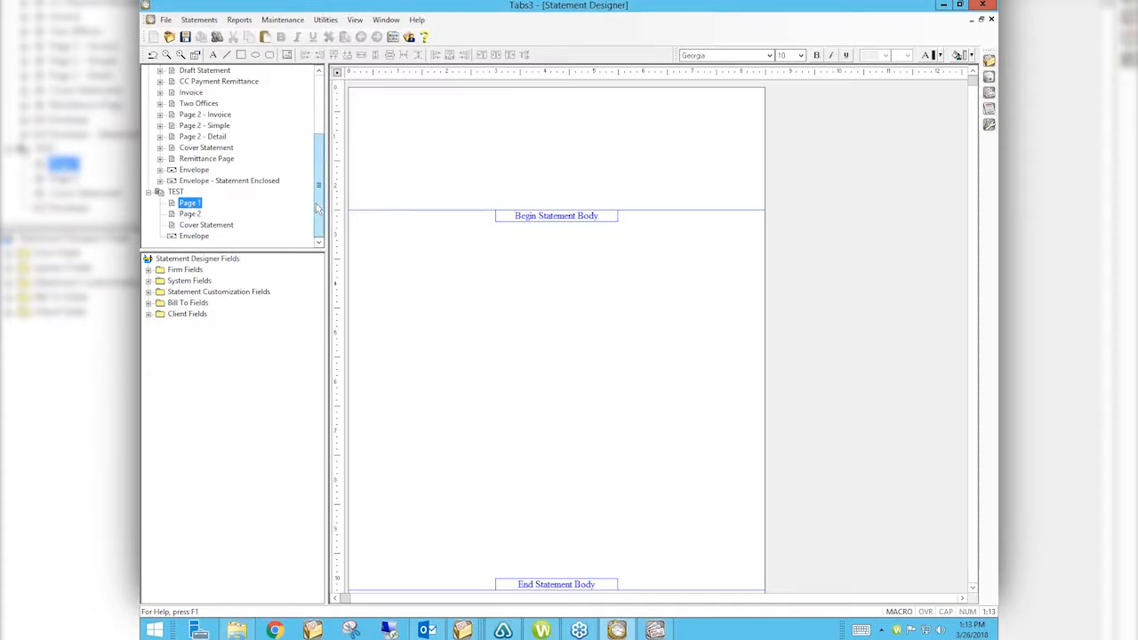
scroll(316, 207, up, 3)
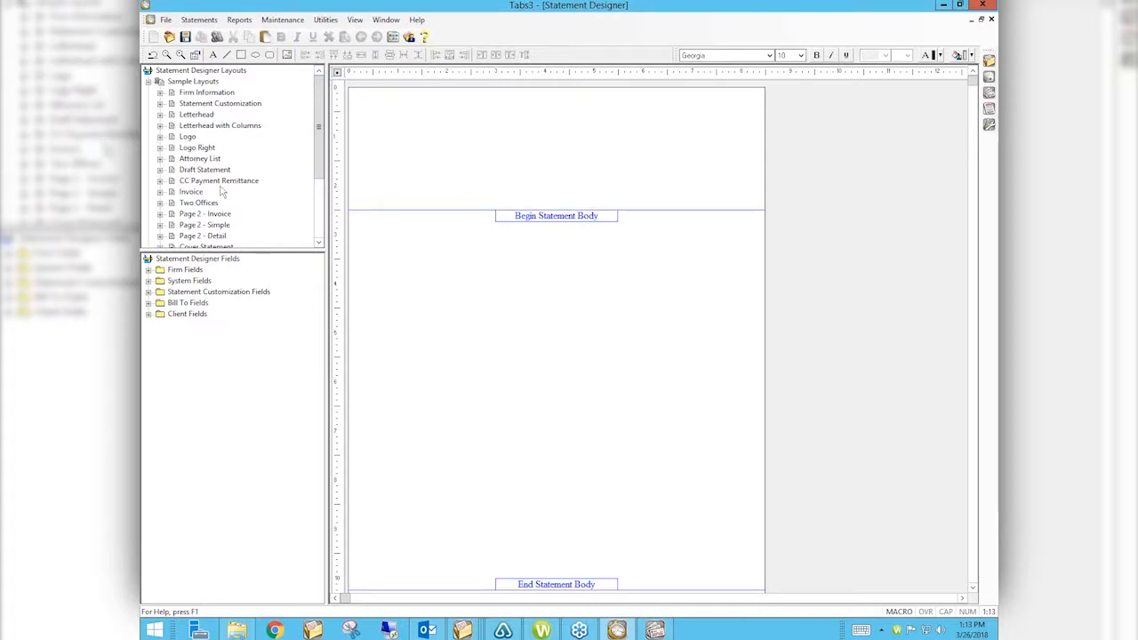
click(188, 93)
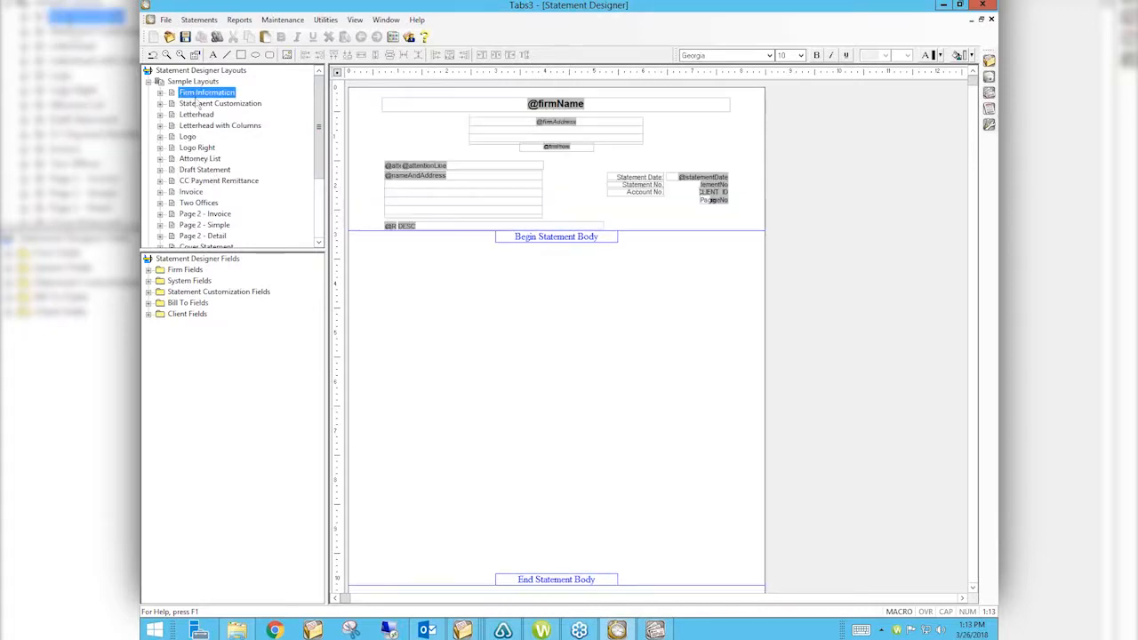
drag(374, 92, 740, 165)
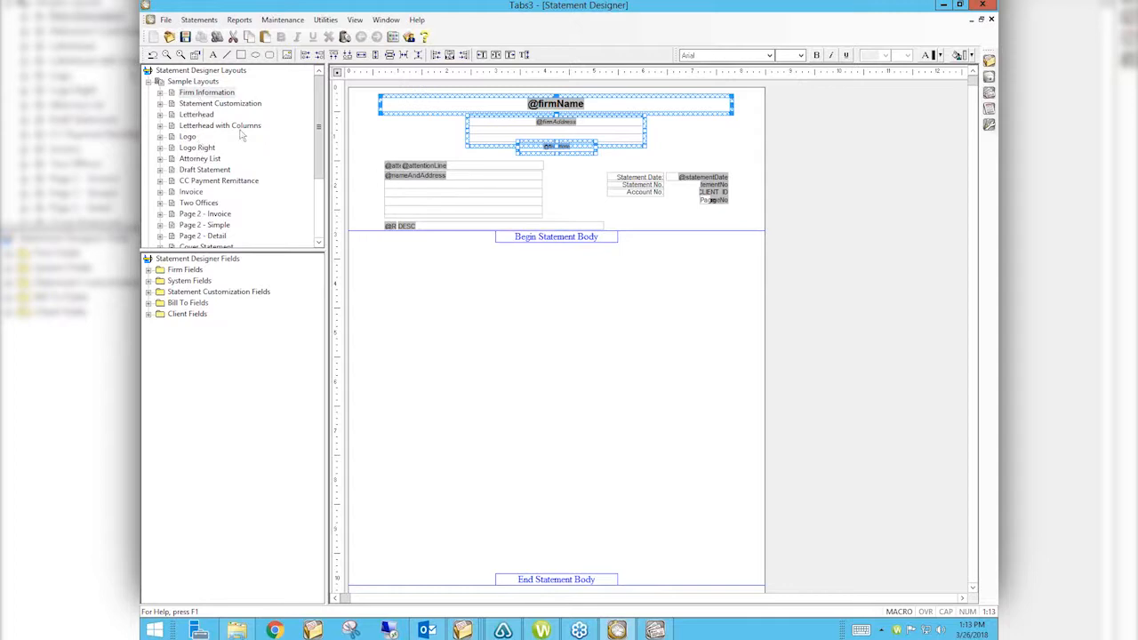
drag(365, 89, 774, 161)
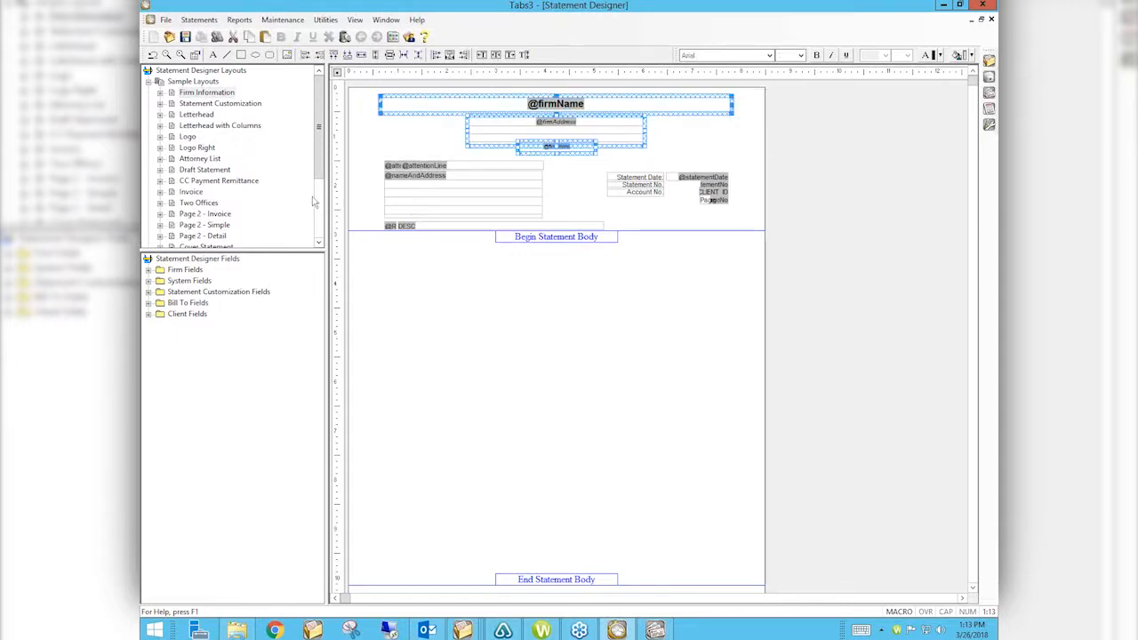
click(366, 151)
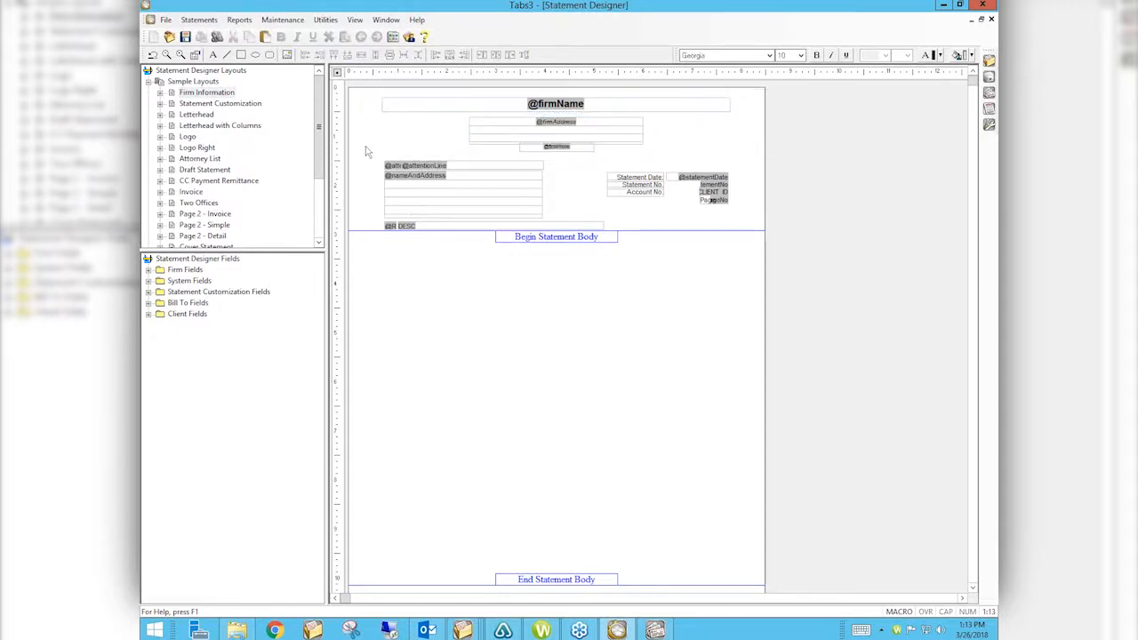
click(413, 165)
click(392, 192)
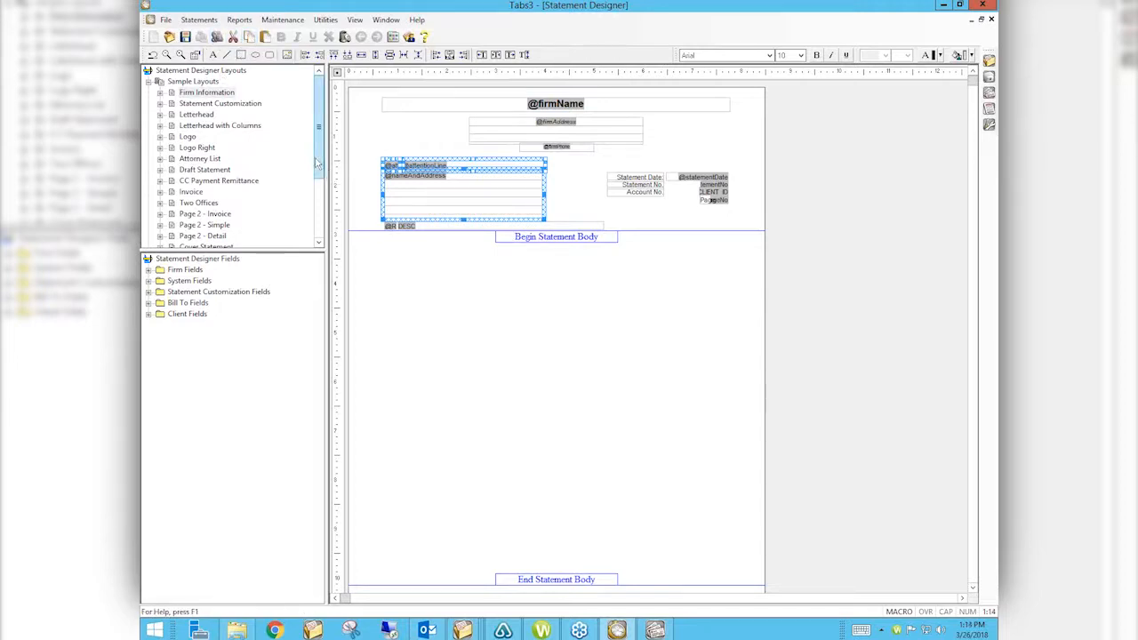
drag(319, 164, 325, 233)
click(190, 204)
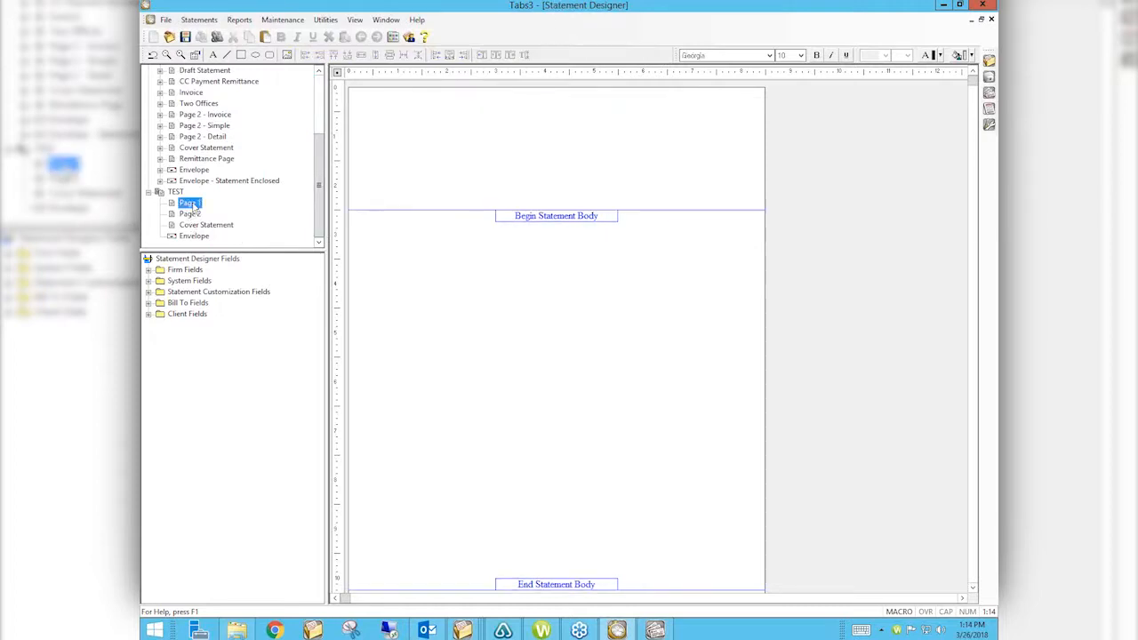
right_click(398, 166)
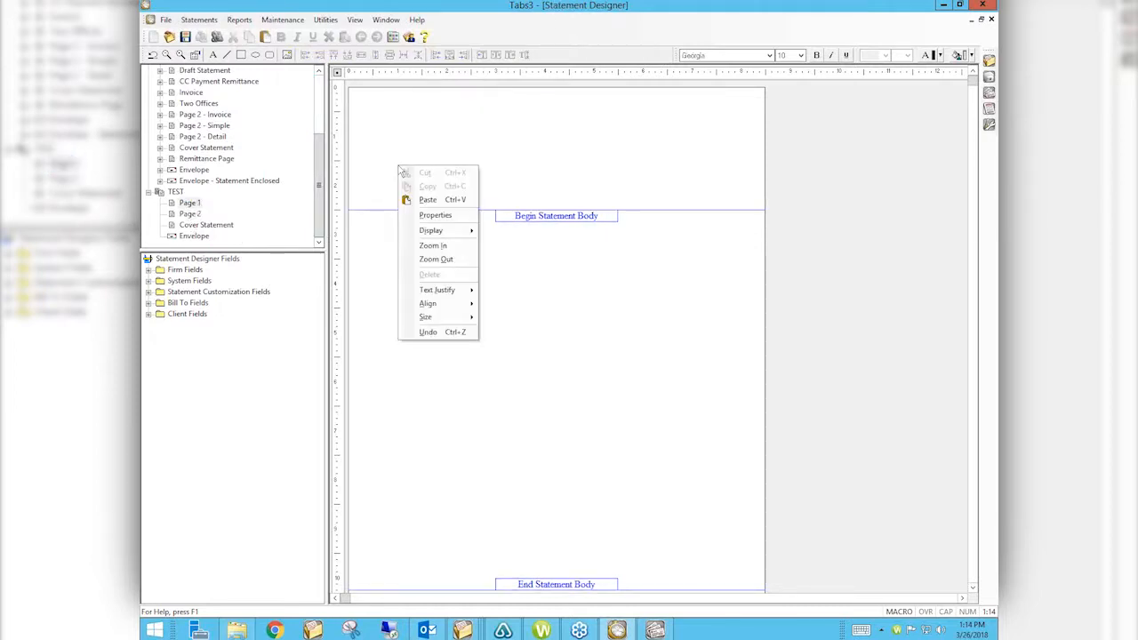
click(428, 200)
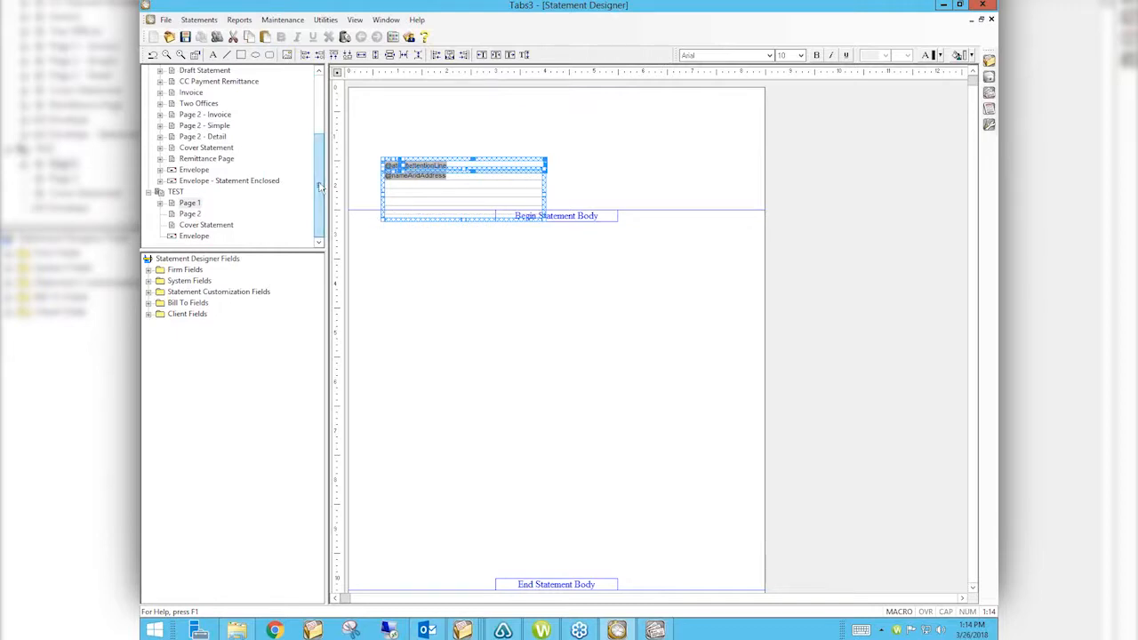
scroll(293, 81, up, 3)
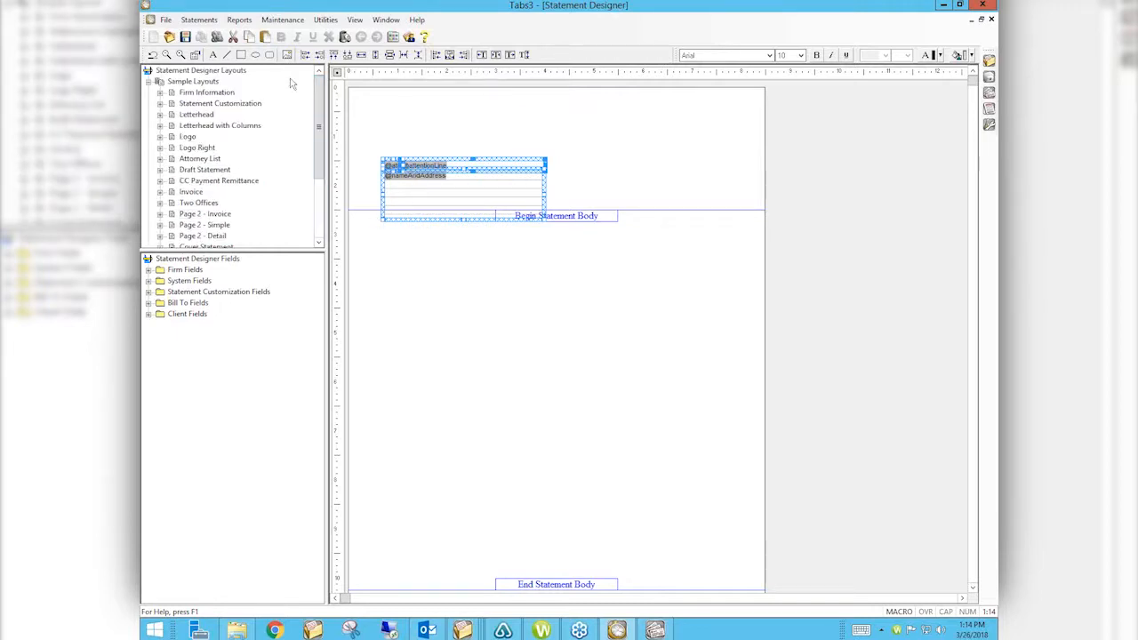
Step: Copy the firm-name letterhead header from the Letterhead layout and paste it onto TEST Page 1
click(196, 115)
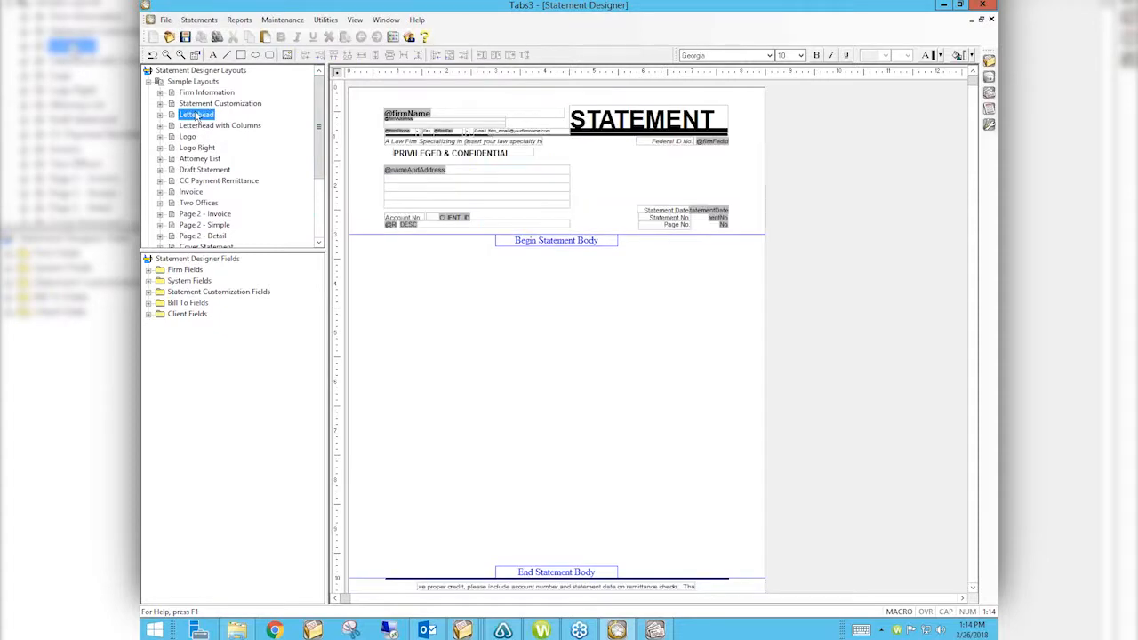
drag(370, 99, 763, 165)
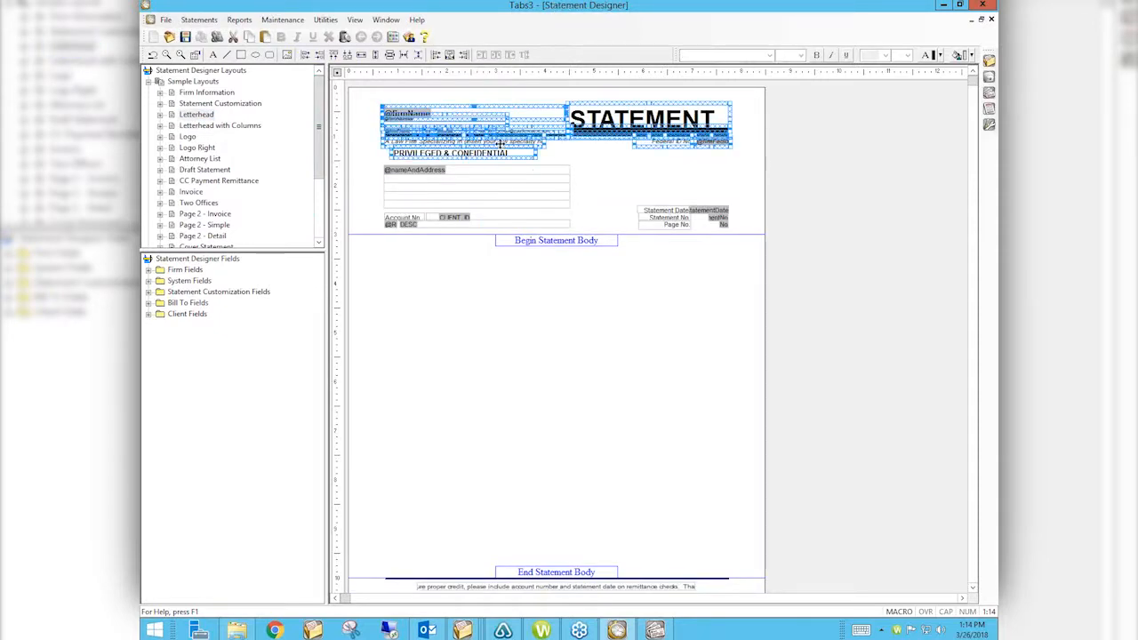
right_click(496, 140)
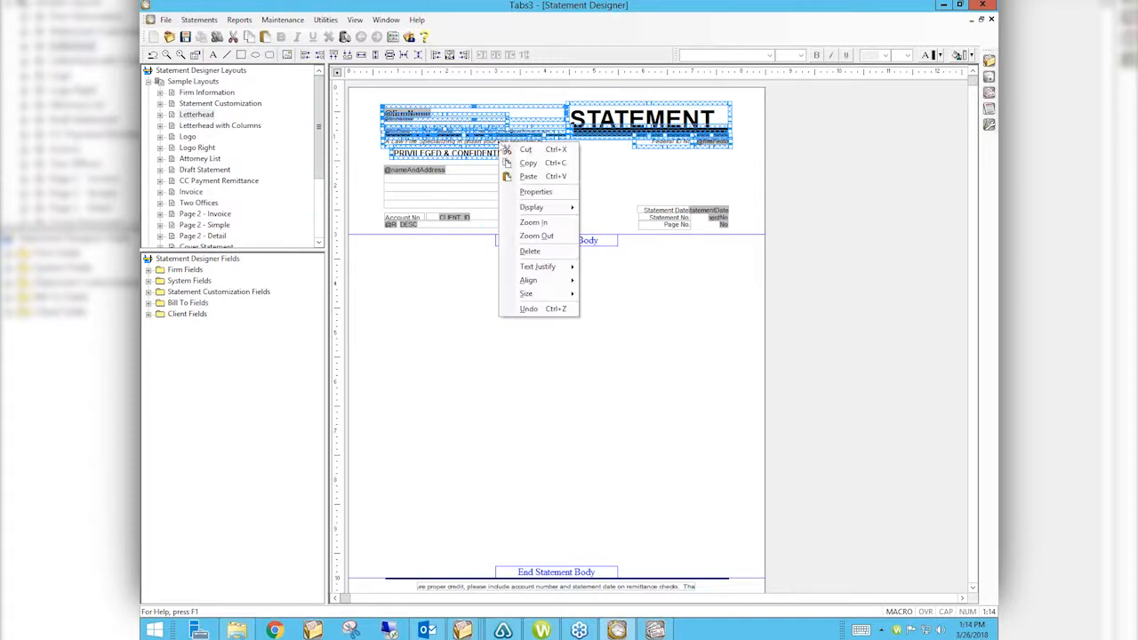
click(532, 164)
drag(317, 163, 317, 220)
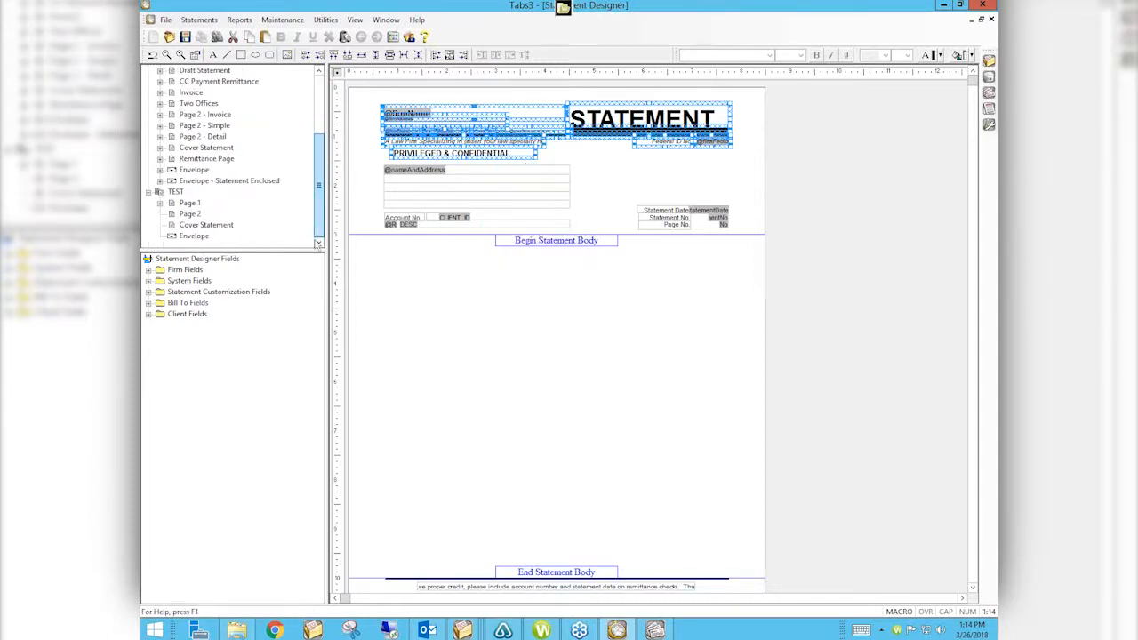
click(189, 203)
right_click(439, 99)
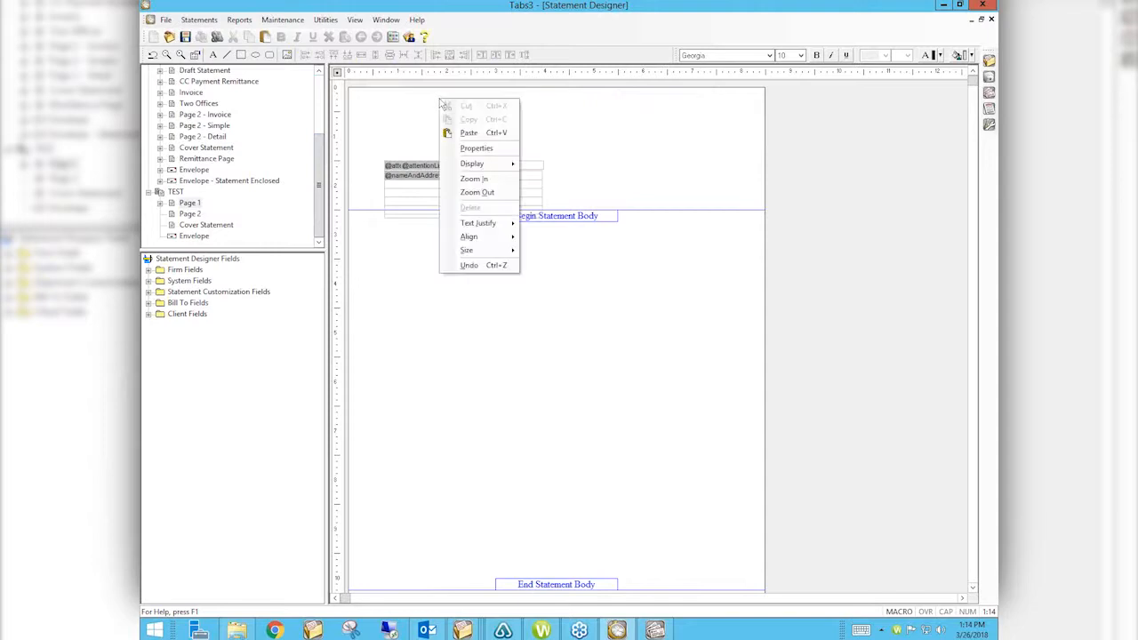
click(458, 132)
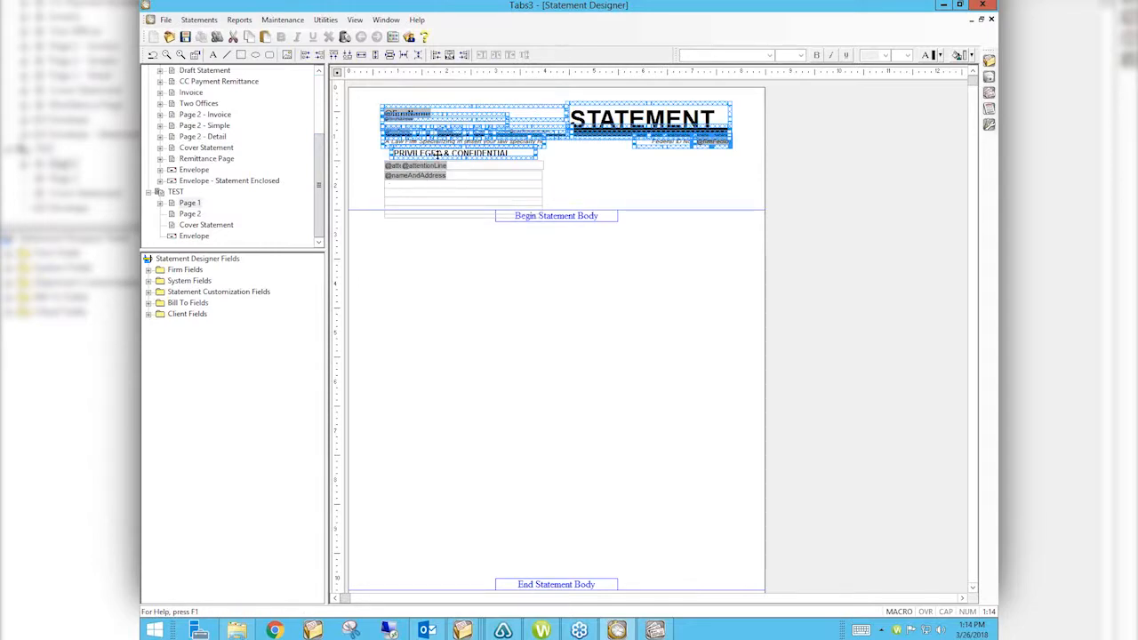
click(373, 161)
Step: Nudge the attention-line and address fields down and right, and lower the Begin Statement Body line
drag(373, 161, 551, 242)
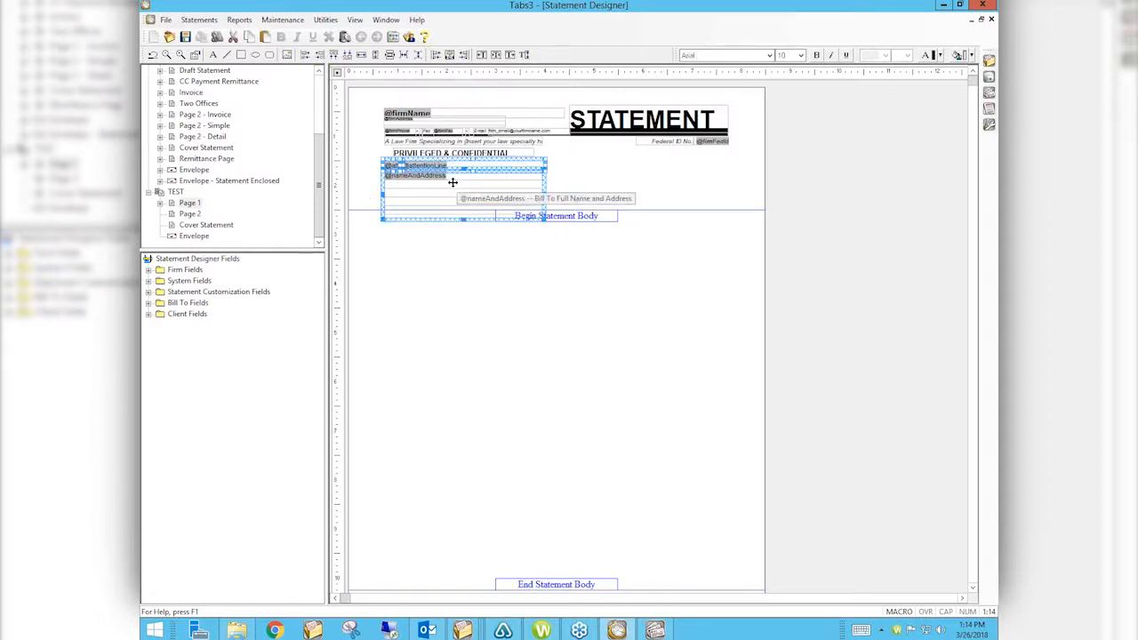
key(Down)
key(Down)
key(Down)
key(Down)
key(Down)
key(Down)
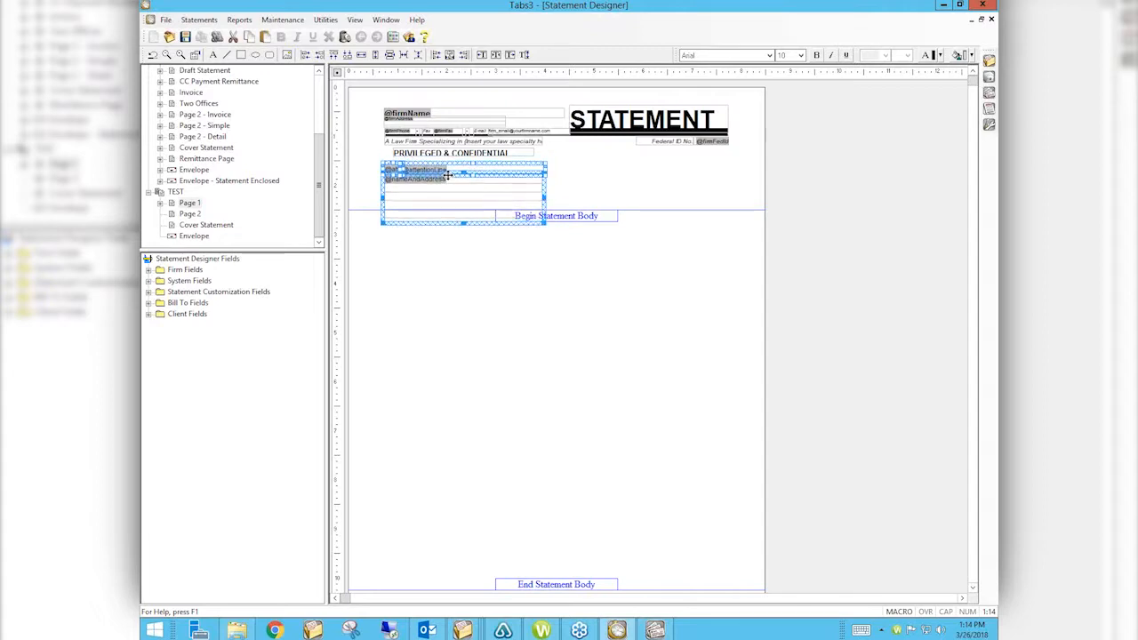
key(Down)
key(Down)
key(Right)
key(Right)
key(Right)
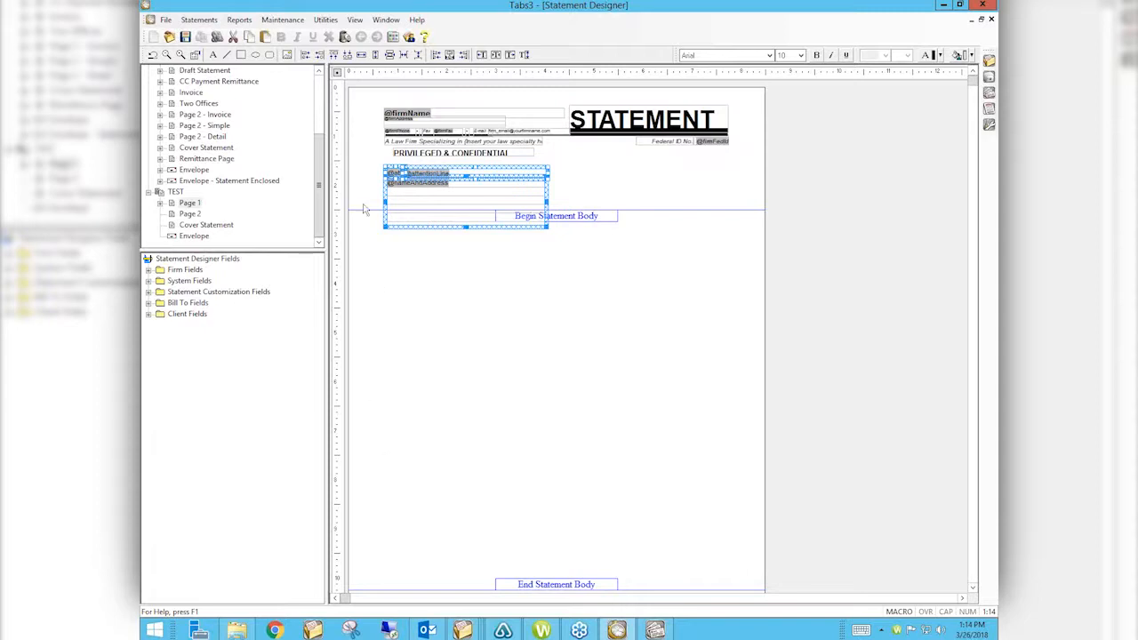
drag(362, 207, 363, 245)
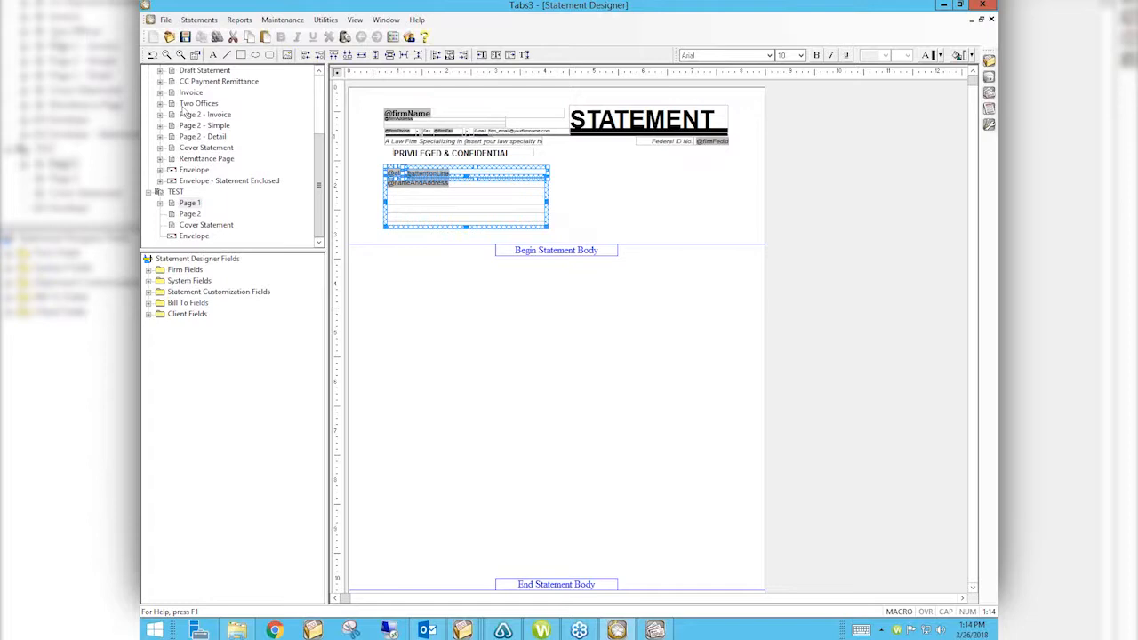
Step: Copy the Statement Date, Statement No. and Account No. block from Firm Information onto TEST Page 1
drag(318, 166, 320, 90)
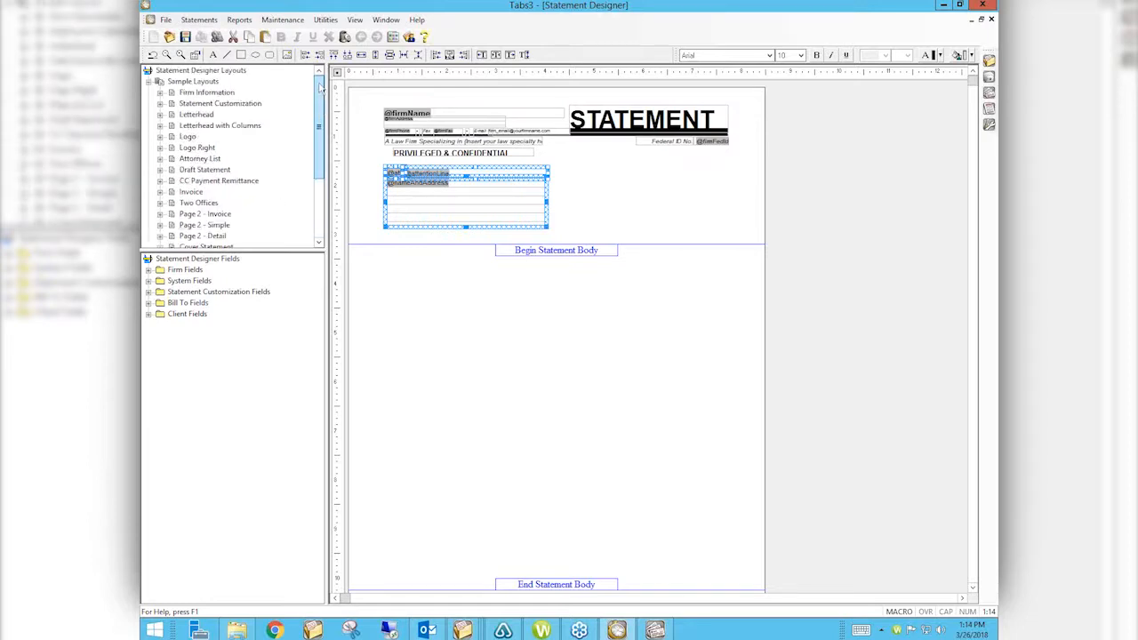
click(207, 93)
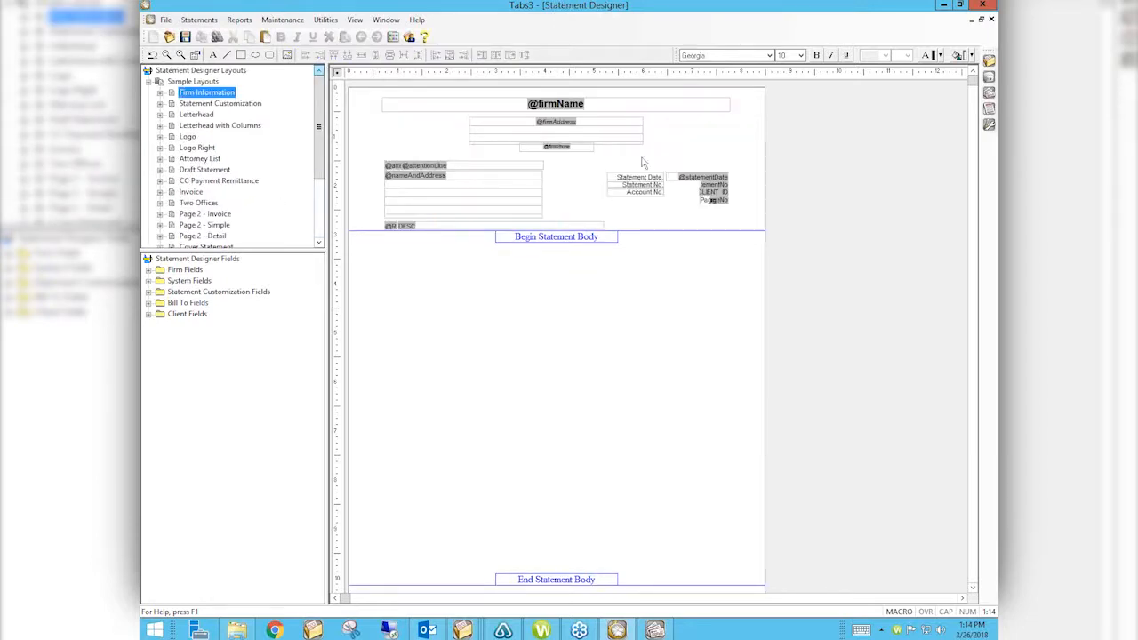
mouse_move(600, 161)
mouse_down()
mouse_move(731, 190)
mouse_move(756, 236)
mouse_up()
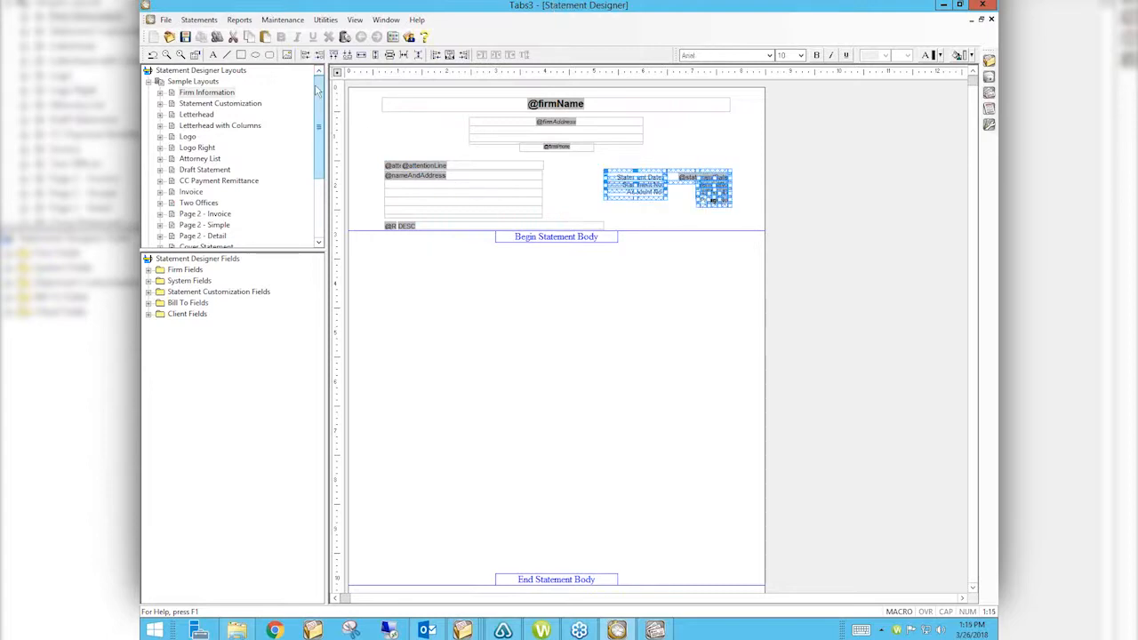
drag(321, 142, 322, 201)
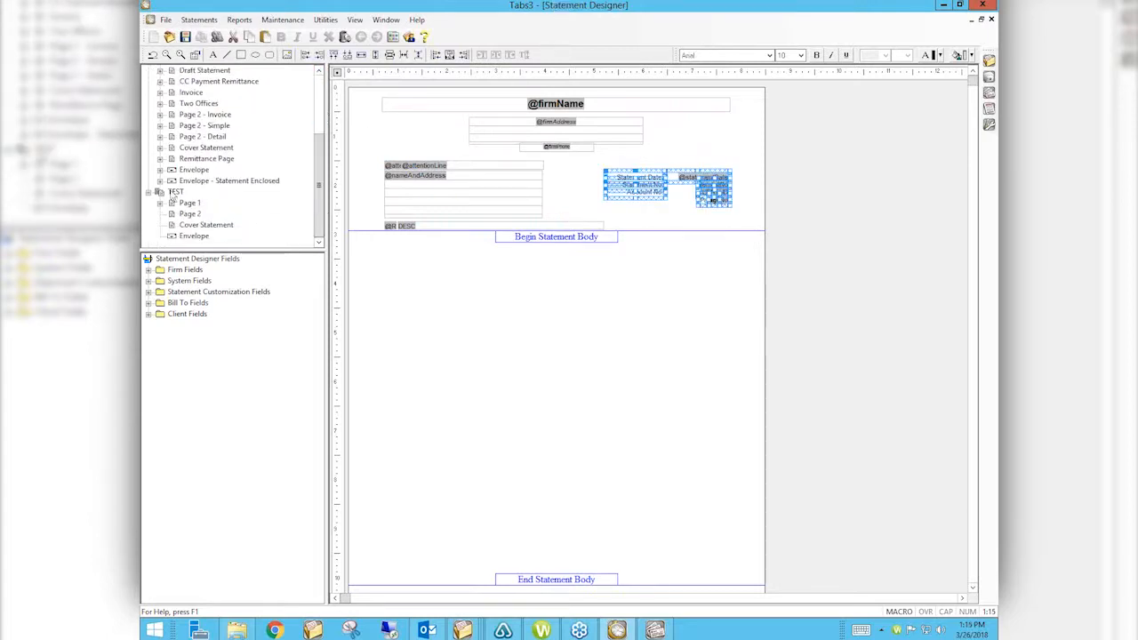
click(189, 203)
right_click(668, 190)
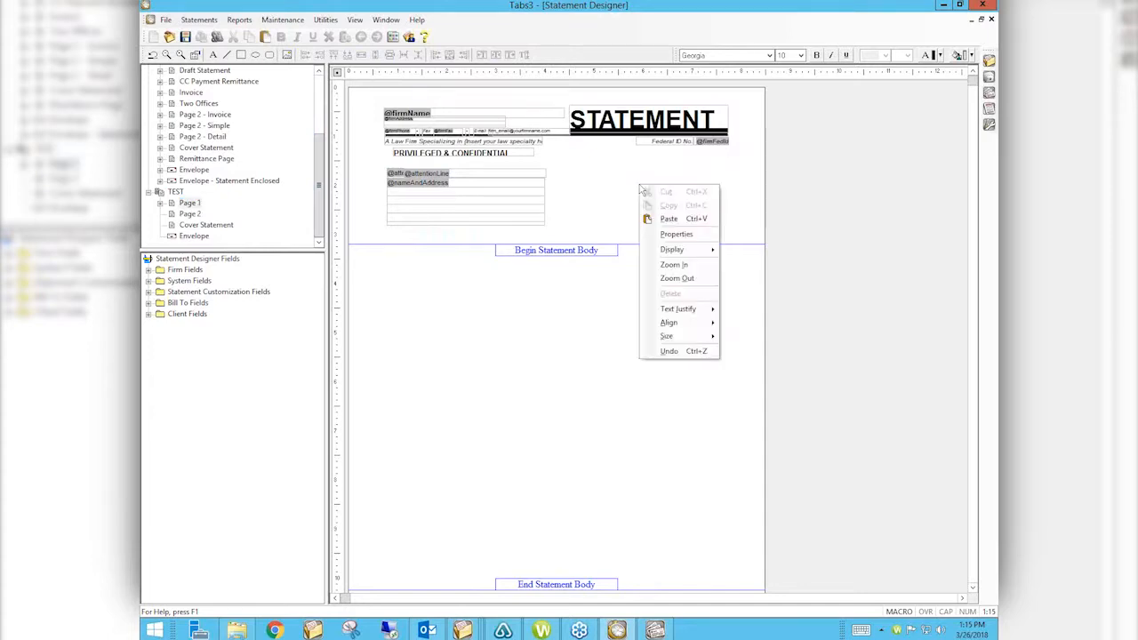
click(678, 219)
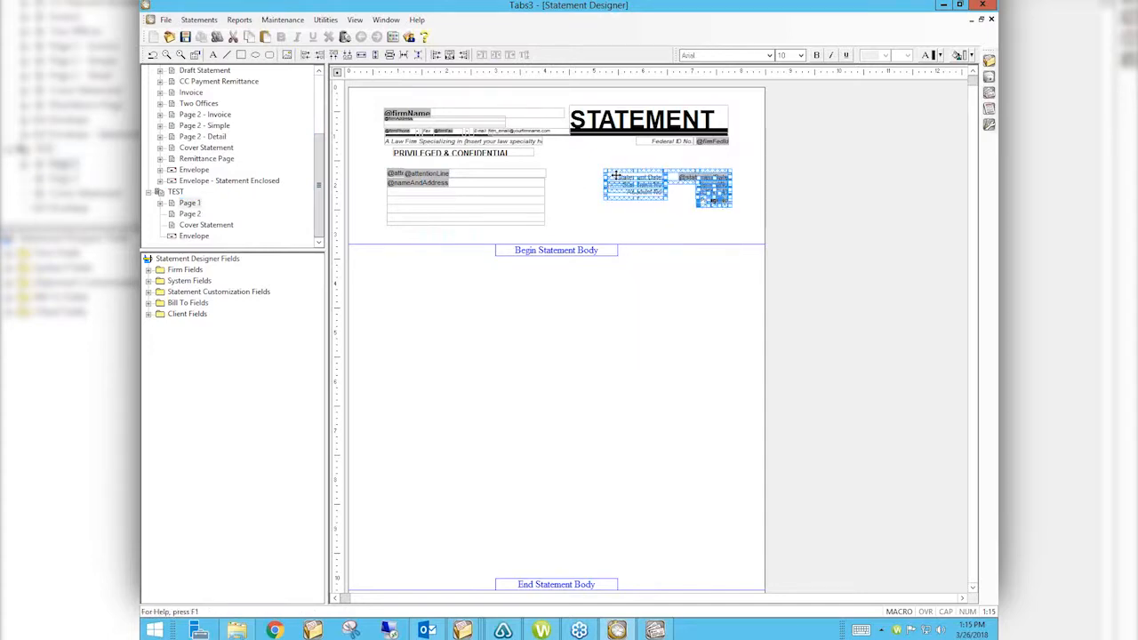
click(584, 175)
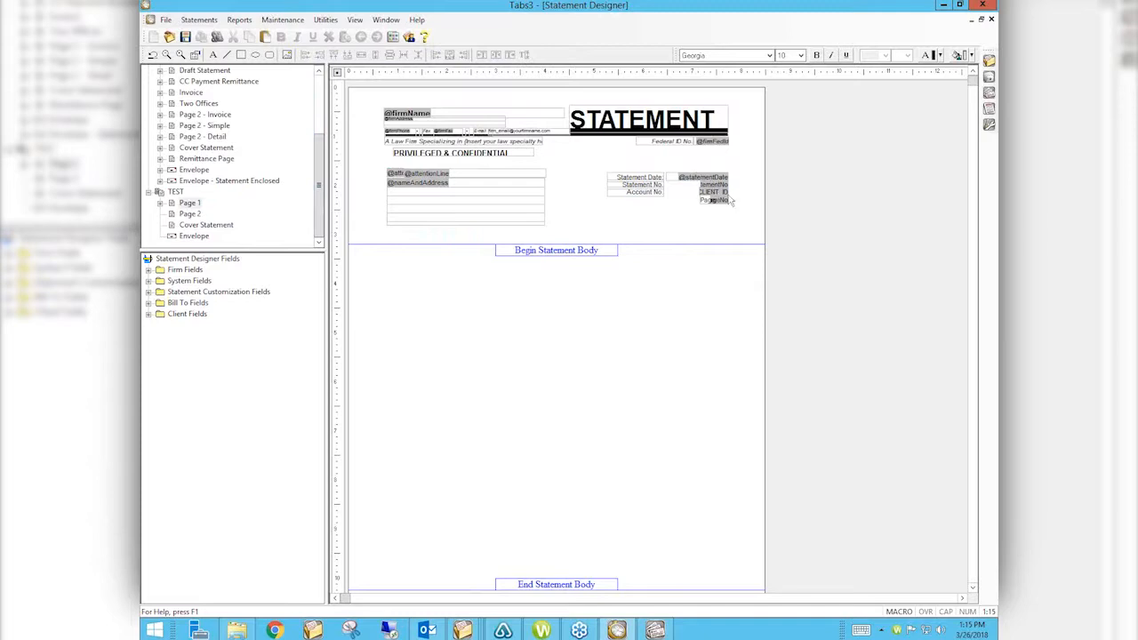
Step: Make the statement number field match the Statement Date's width and left-align them
drag(741, 196, 663, 162)
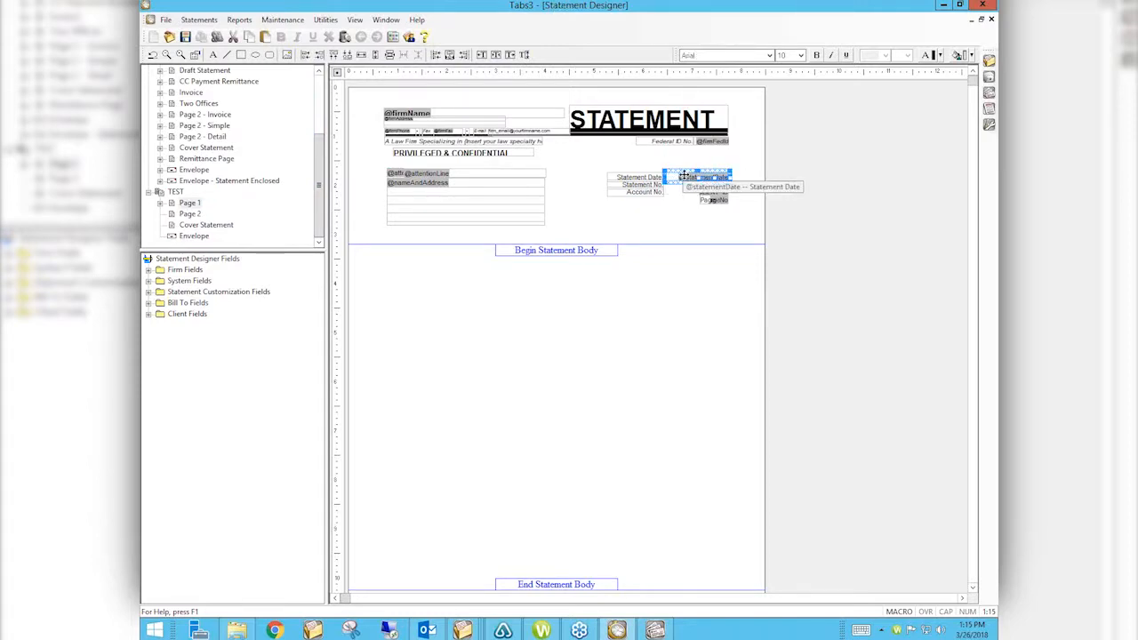
ctrl+click(681, 175)
ctrl+click(677, 177)
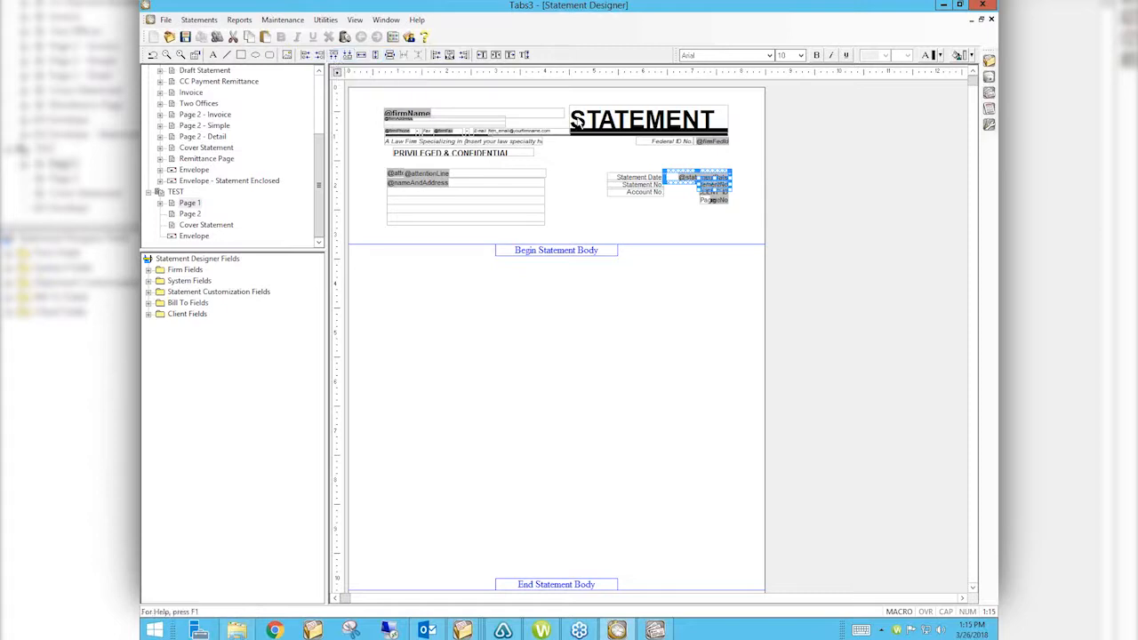
click(361, 56)
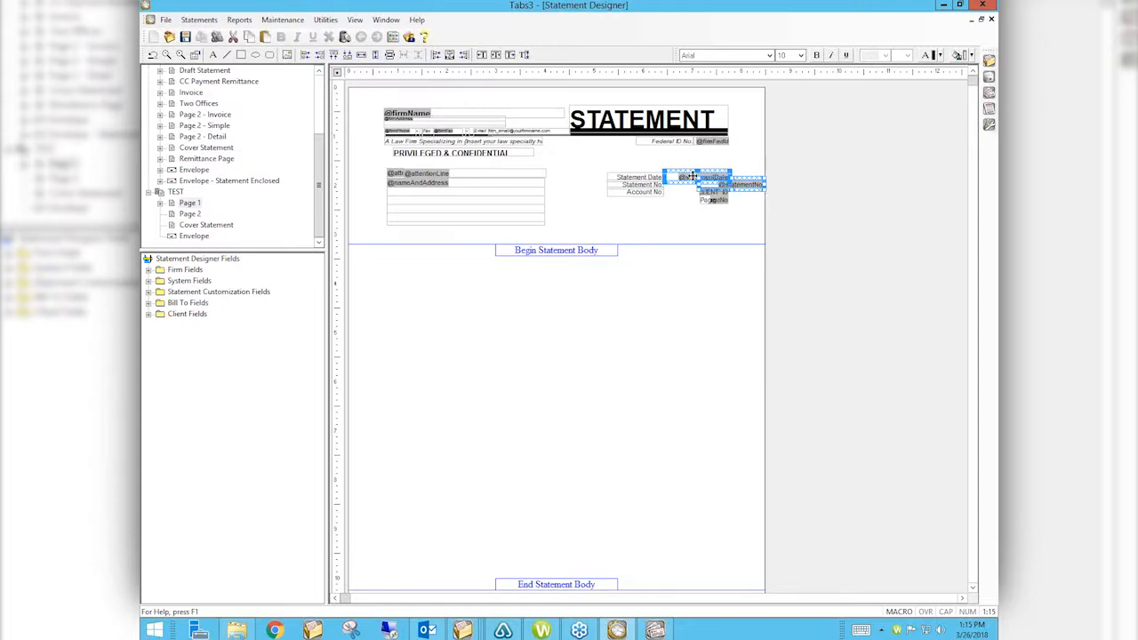
click(305, 56)
click(683, 216)
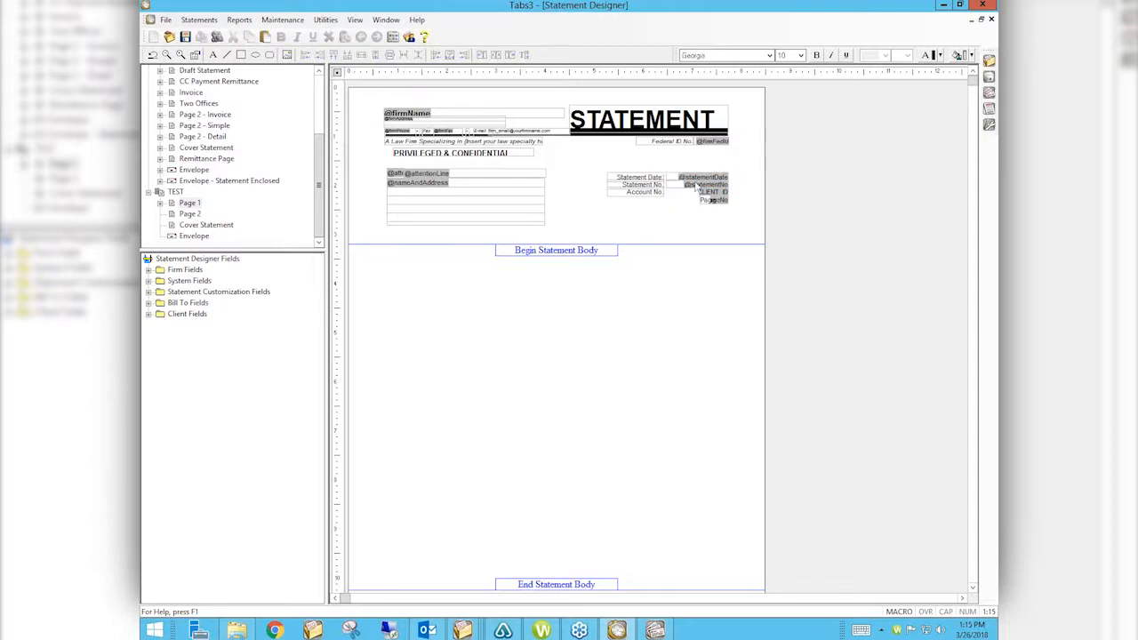
Step: Equalize CLIENT_ID's width with the statement number field and left-align it beneath
click(711, 198)
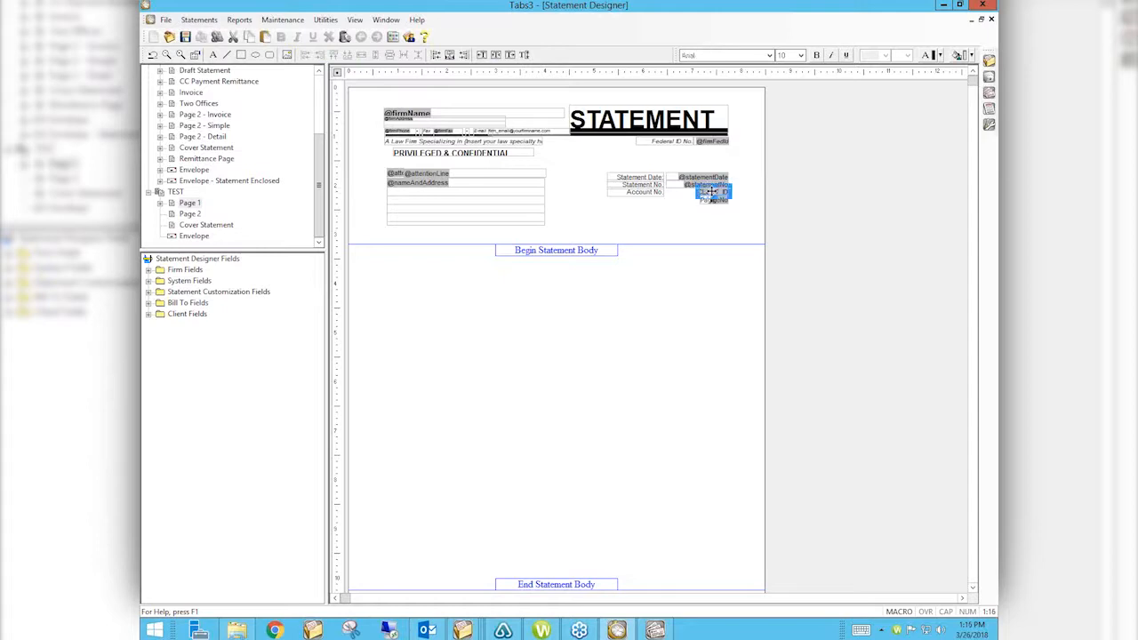
ctrl+click(679, 184)
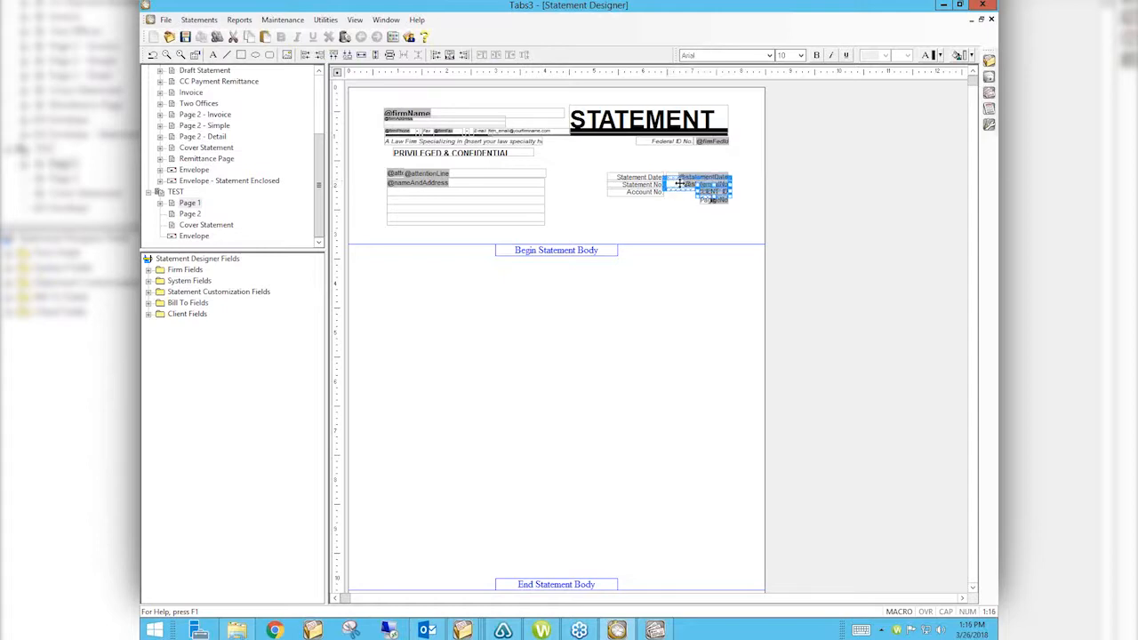
click(361, 54)
click(305, 55)
click(696, 237)
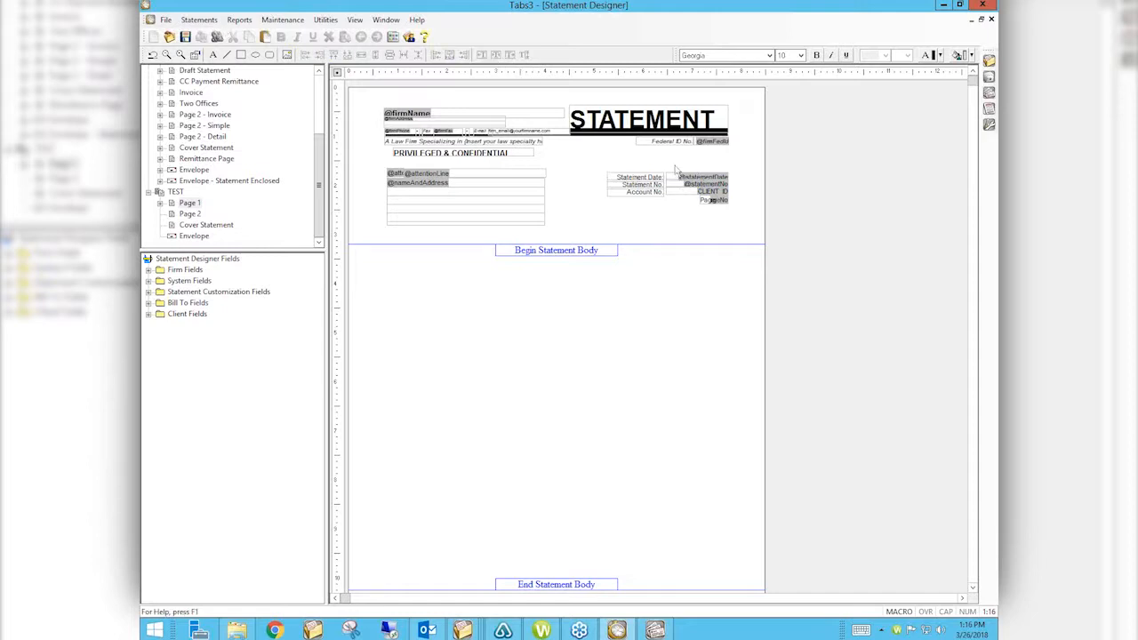
drag(611, 169, 754, 214)
click(716, 192)
click(712, 193)
ctrl+click(701, 176)
Step: View the CC Payment Remittance layout, then open TEST's blank Page 2
ctrl+click(701, 176)
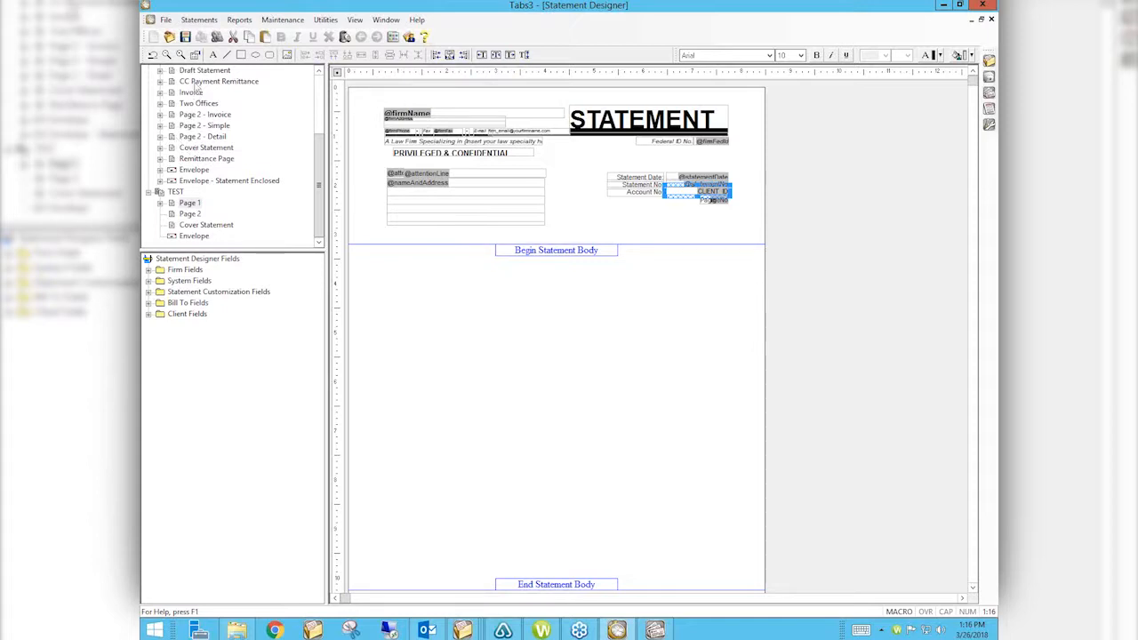
drag(322, 182, 321, 121)
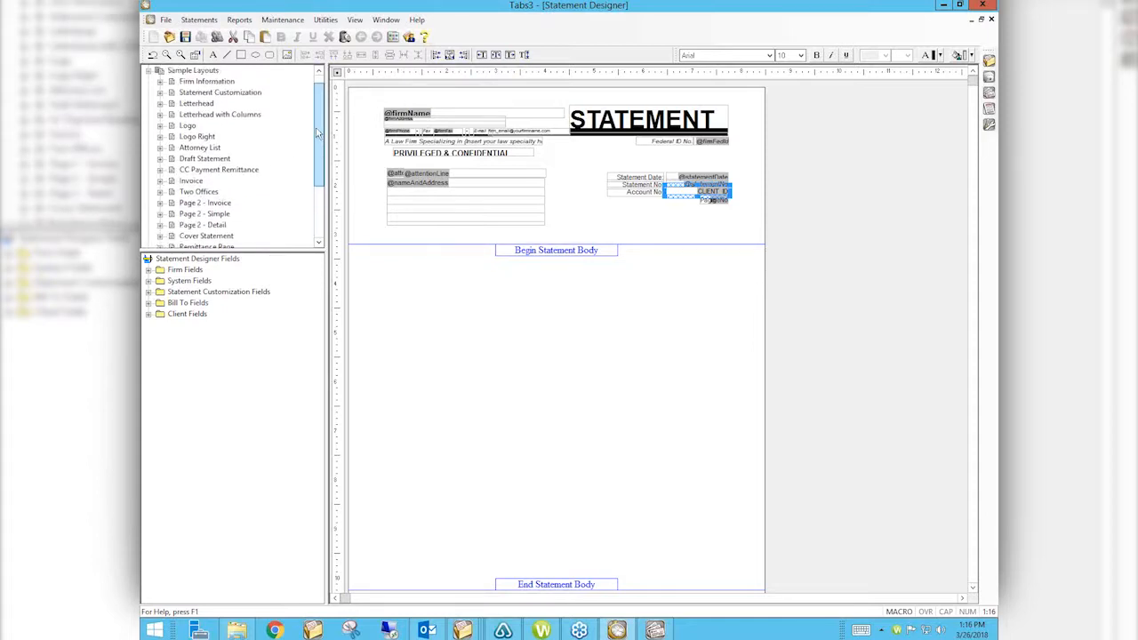
click(233, 172)
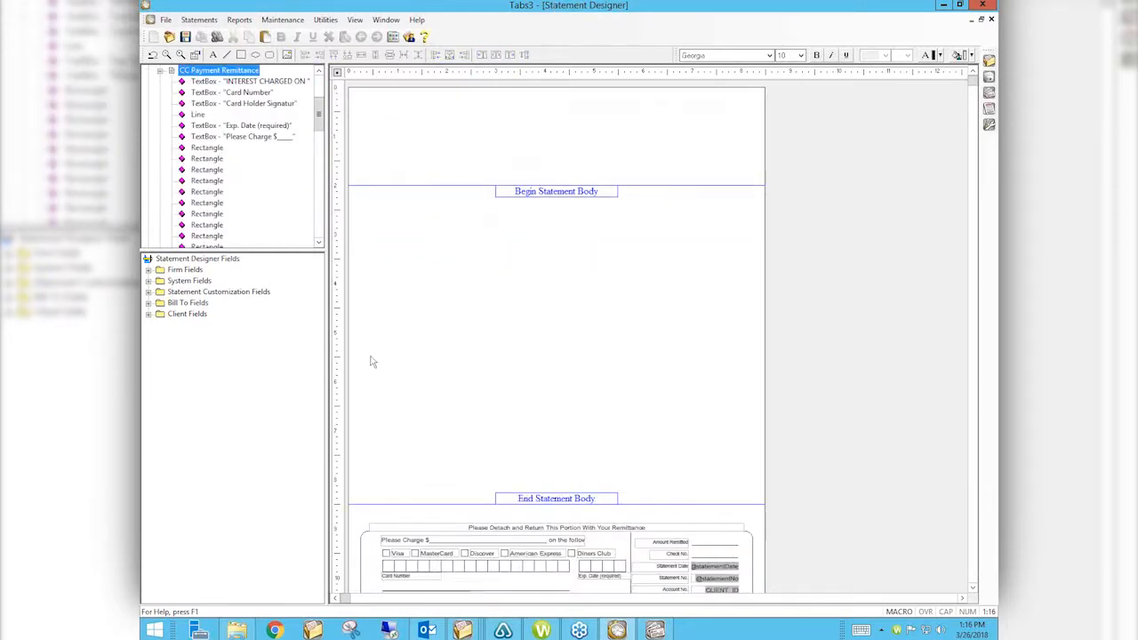
drag(322, 129, 184, 229)
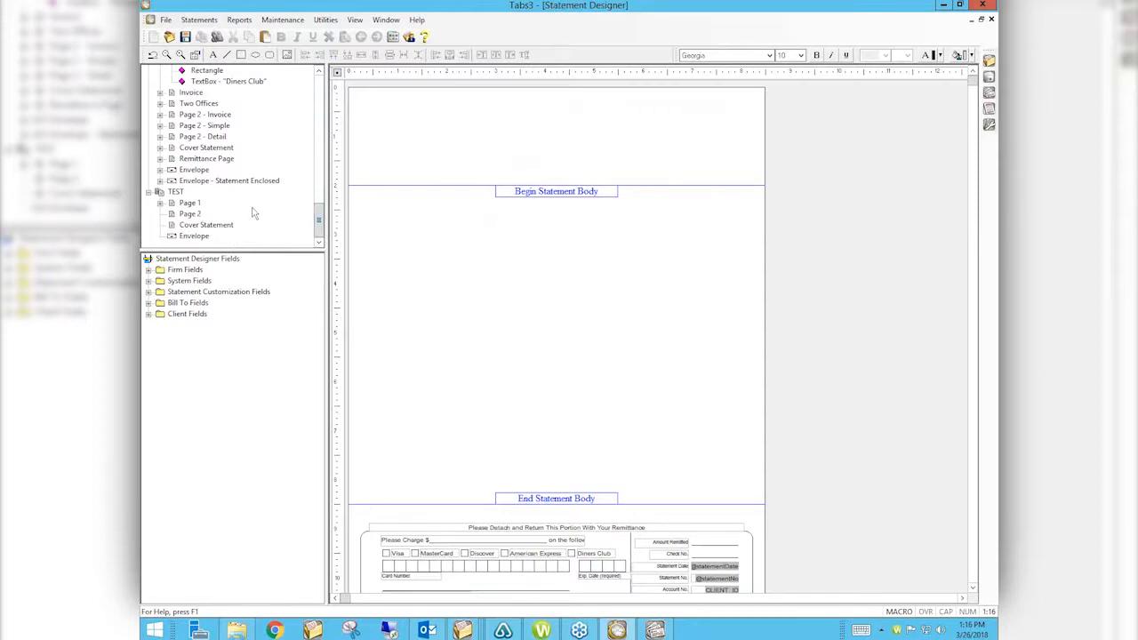
click(190, 214)
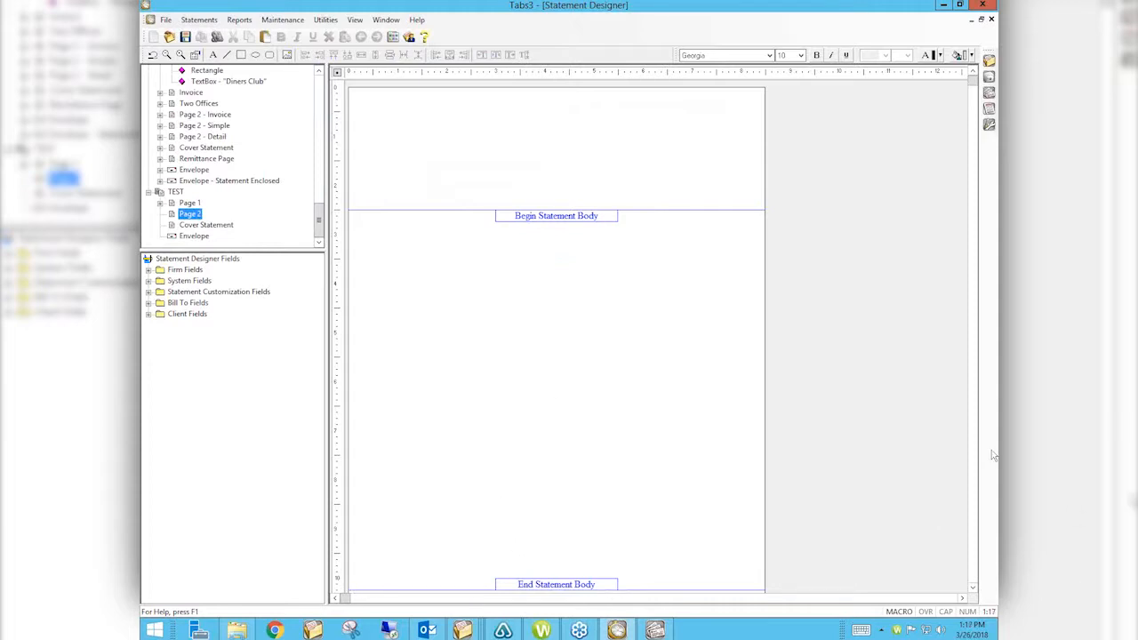
Step: Expand Firm Fields and add a new TextBox to TEST's Page 2, stretched down the page
click(973, 562)
click(976, 562)
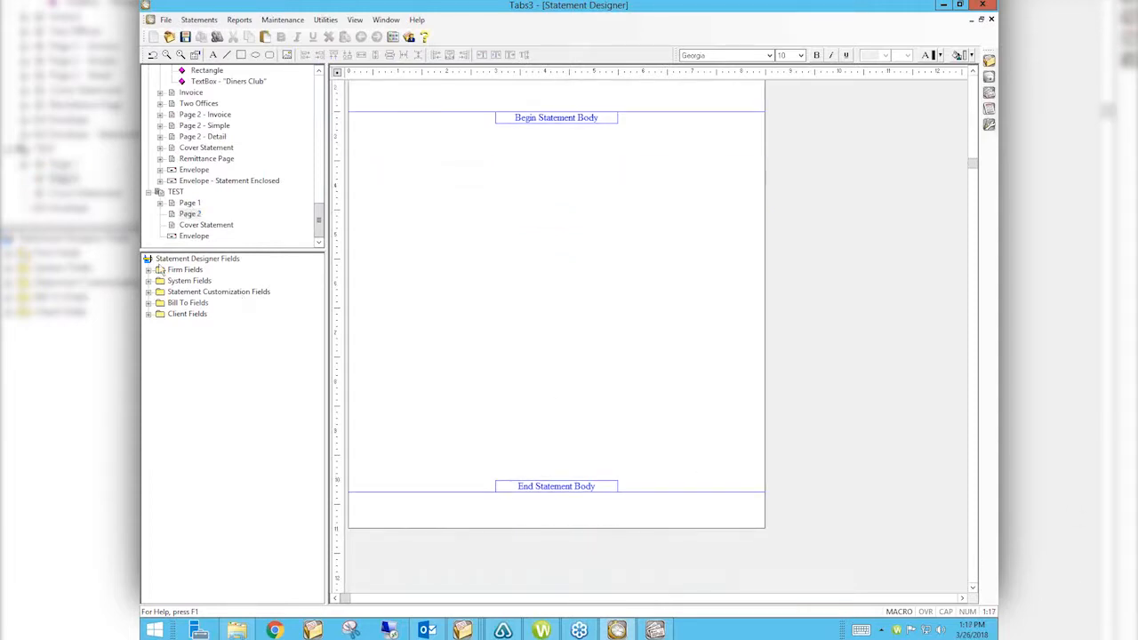
double_click(185, 271)
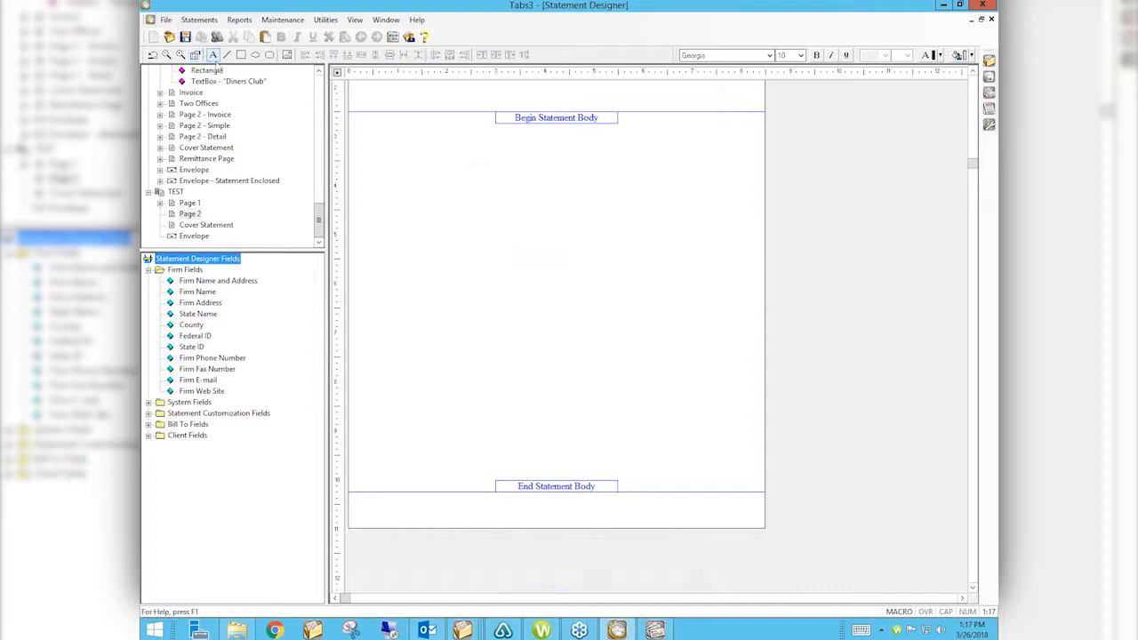
click(212, 56)
drag(407, 88, 414, 500)
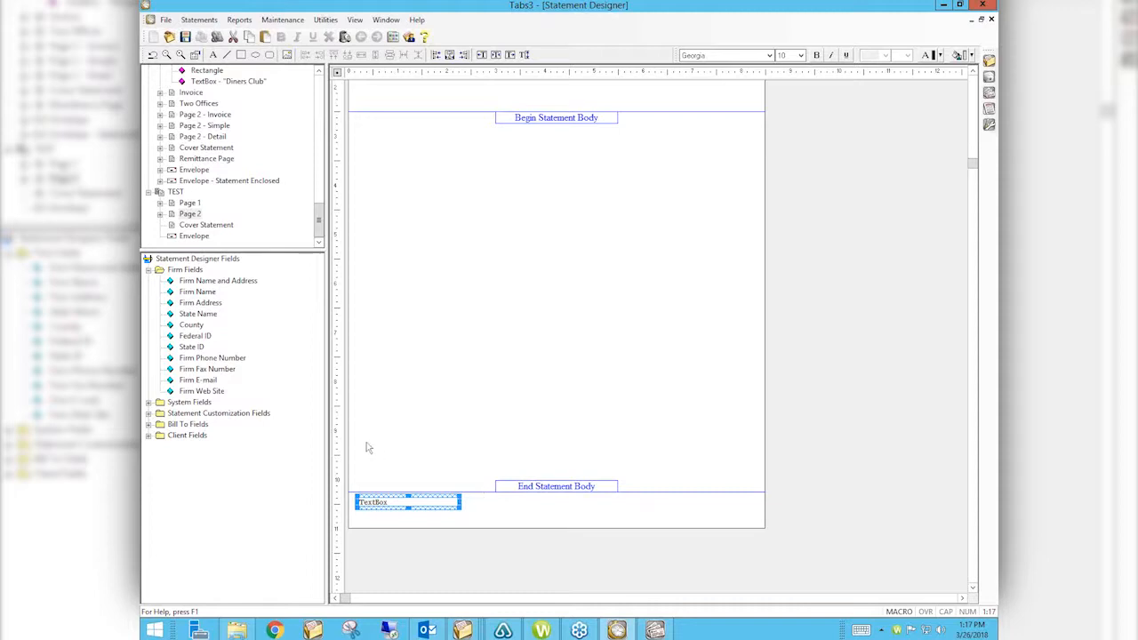
Step: Select Page 2 under TEST in the layouts tree and deselect the TextBox
click(188, 214)
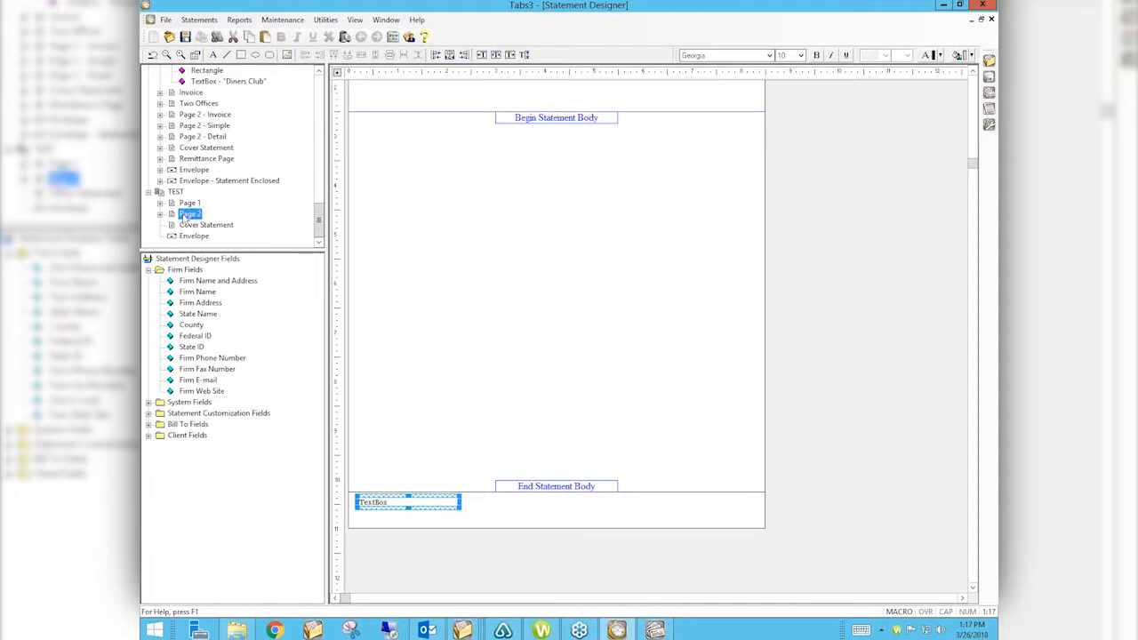
drag(318, 219, 327, 89)
click(497, 231)
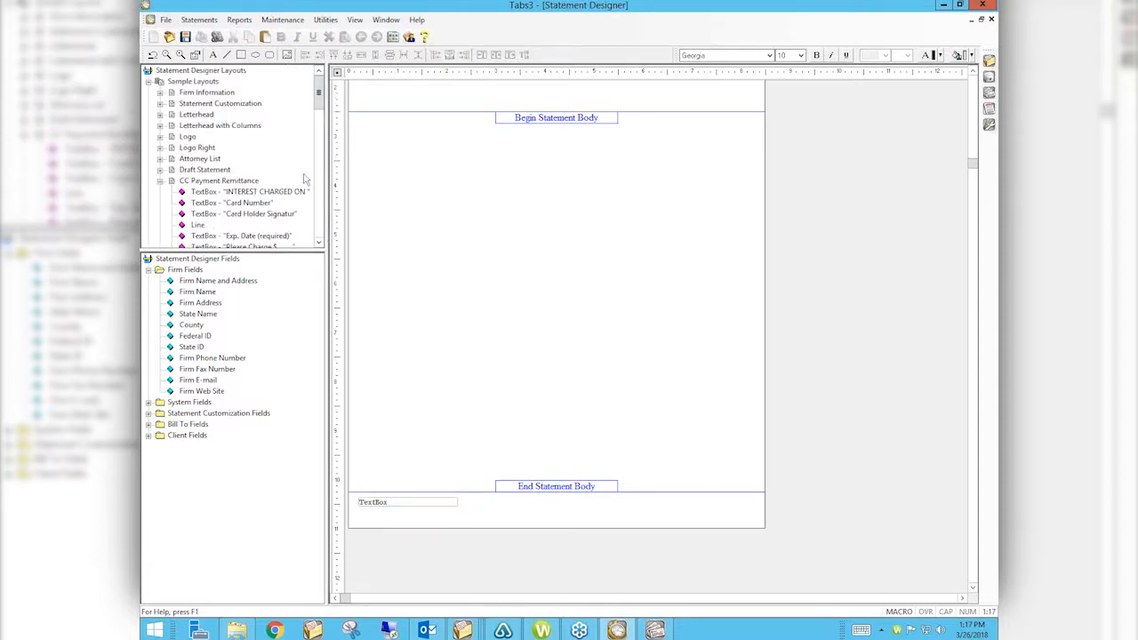
Step: Expand Page 2 of the TEST layout to show its items
drag(318, 95, 319, 220)
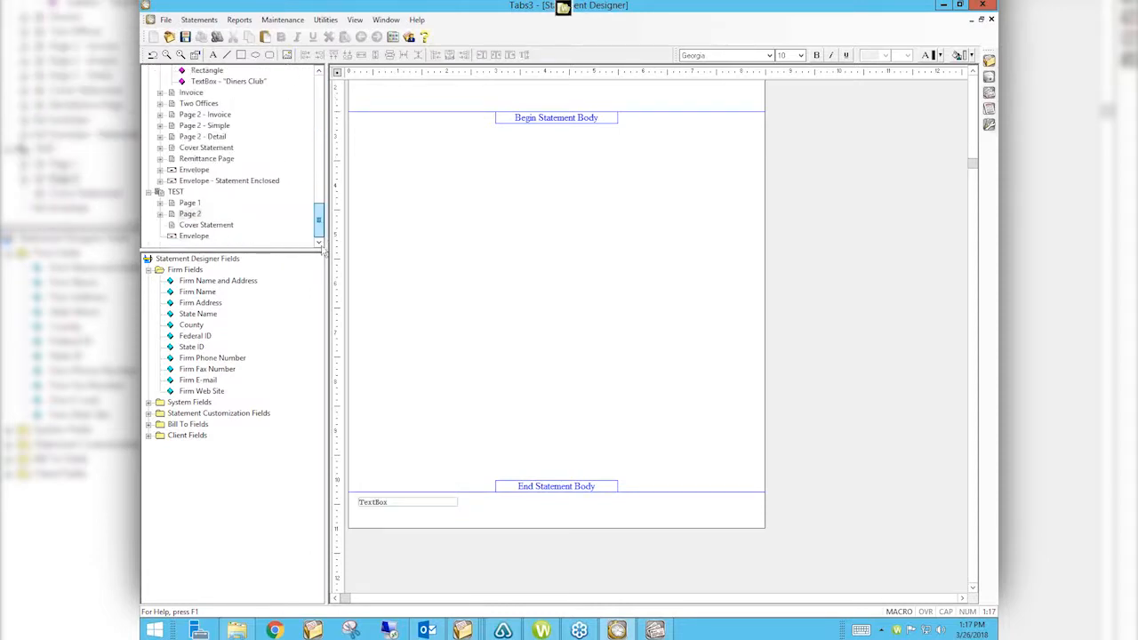
double_click(190, 214)
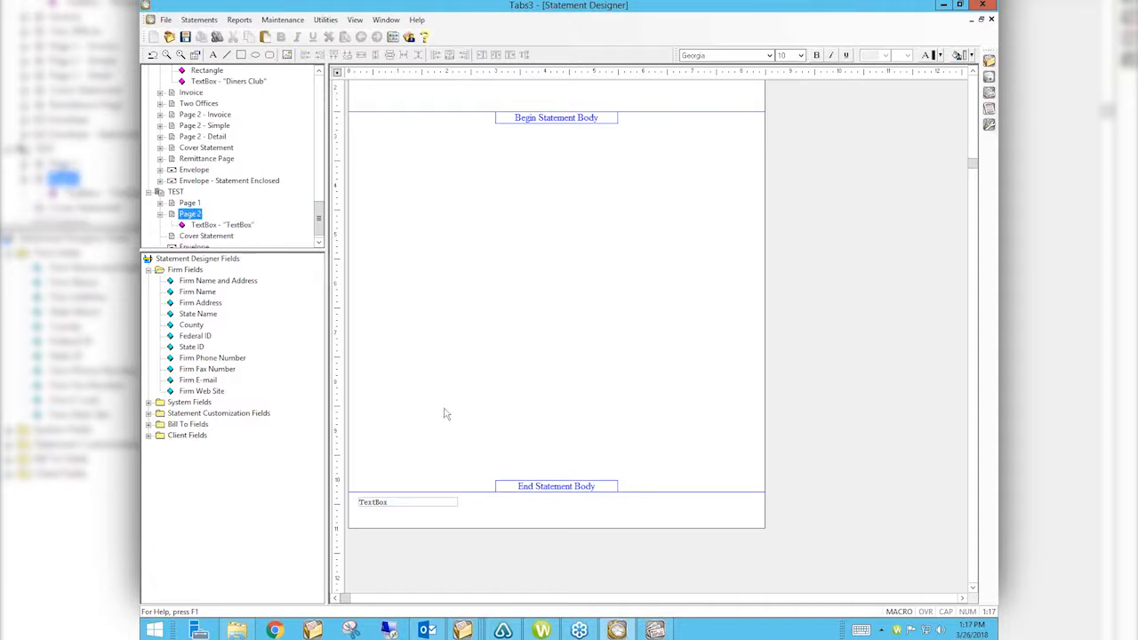
scroll(445, 409, up, 6)
click(468, 302)
scroll(467, 300, up, 3)
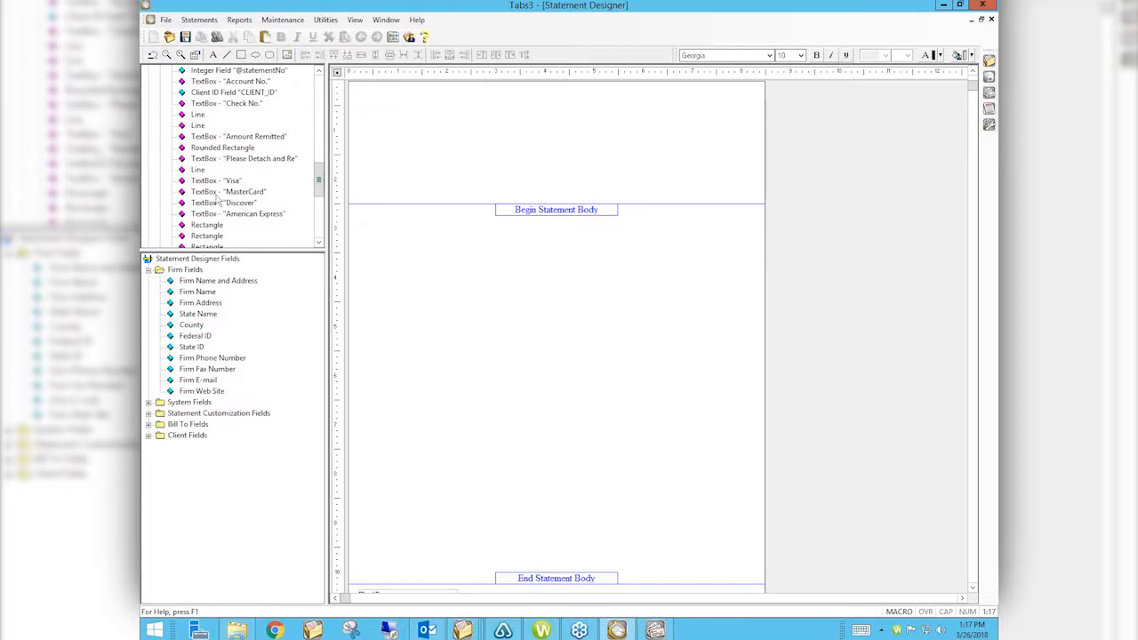
Step: Collapse CC Payment Remittance, load the Page 2 - Simple sample layout, then collapse TEST's Page 2
drag(318, 183, 324, 97)
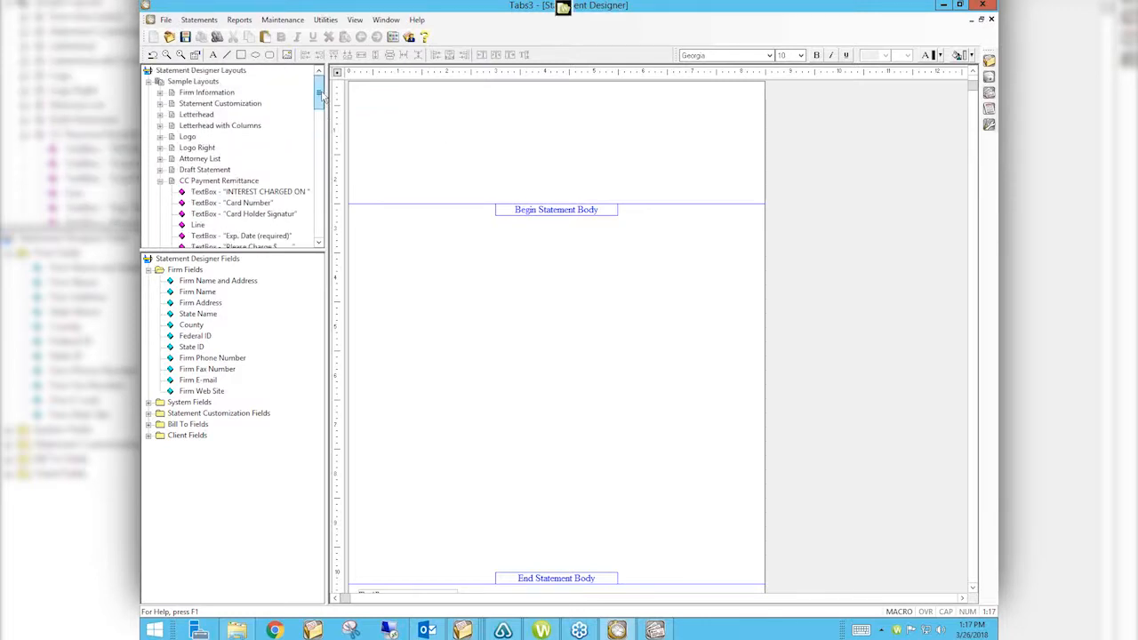
click(160, 182)
click(203, 226)
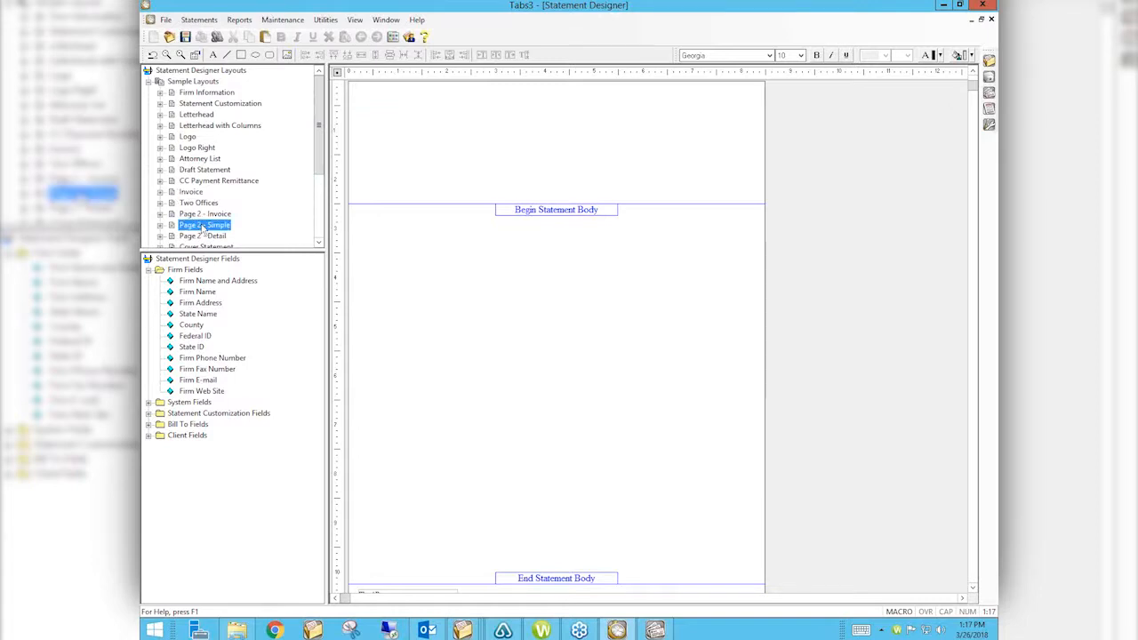
double_click(203, 227)
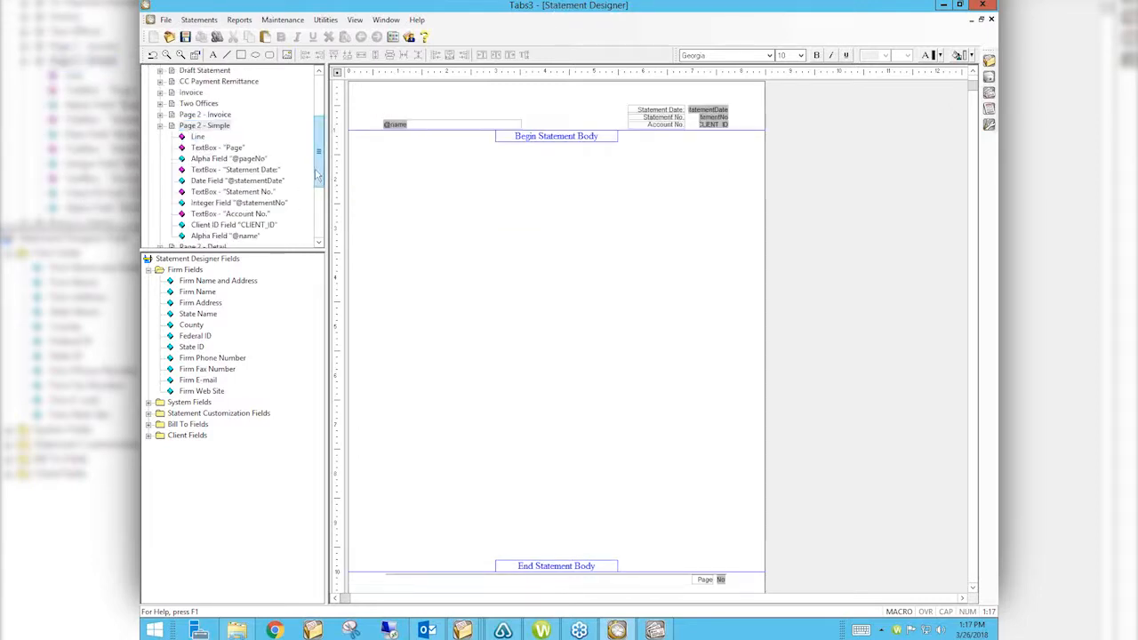
drag(318, 175, 319, 231)
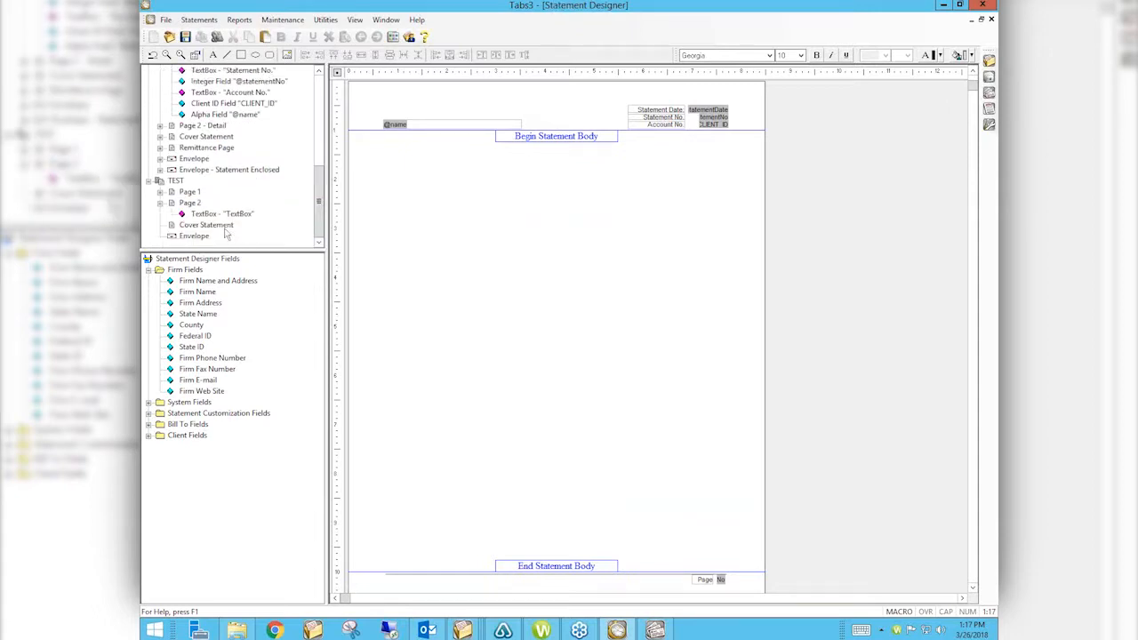
click(160, 202)
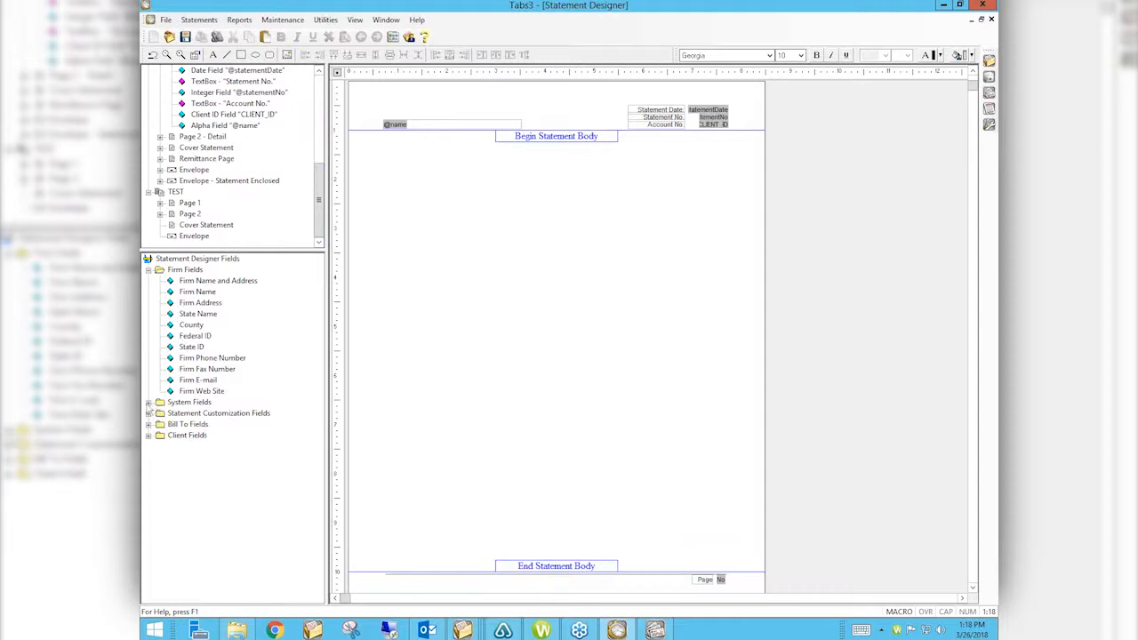
Step: Expand the System, Statement Customization, Bill To and Client Fields groups and scroll through their fields
click(148, 403)
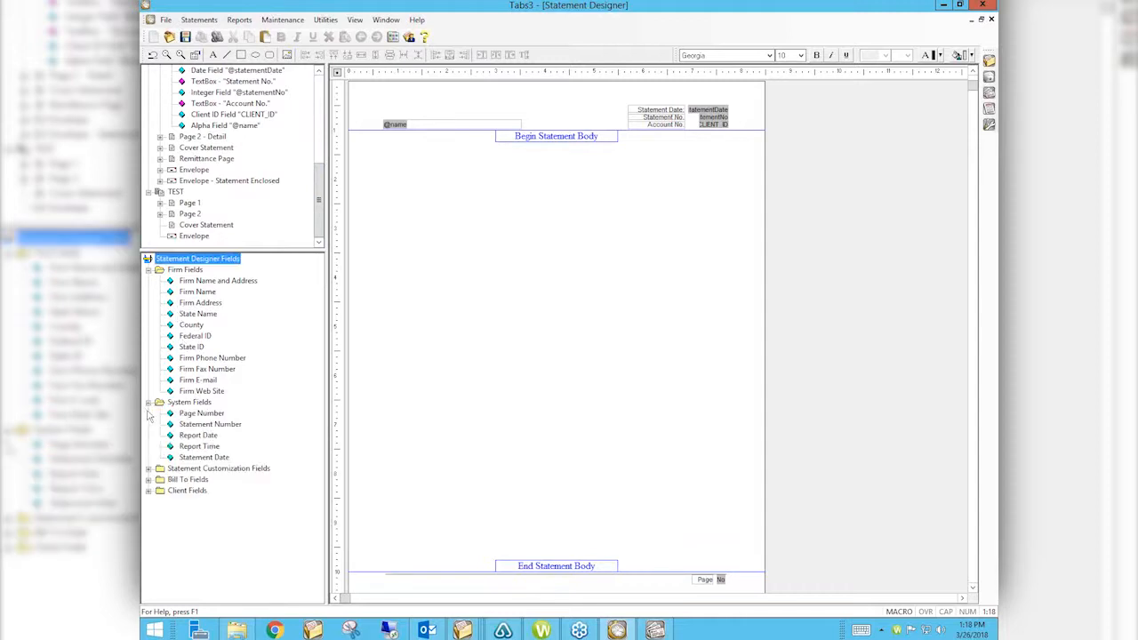
click(149, 469)
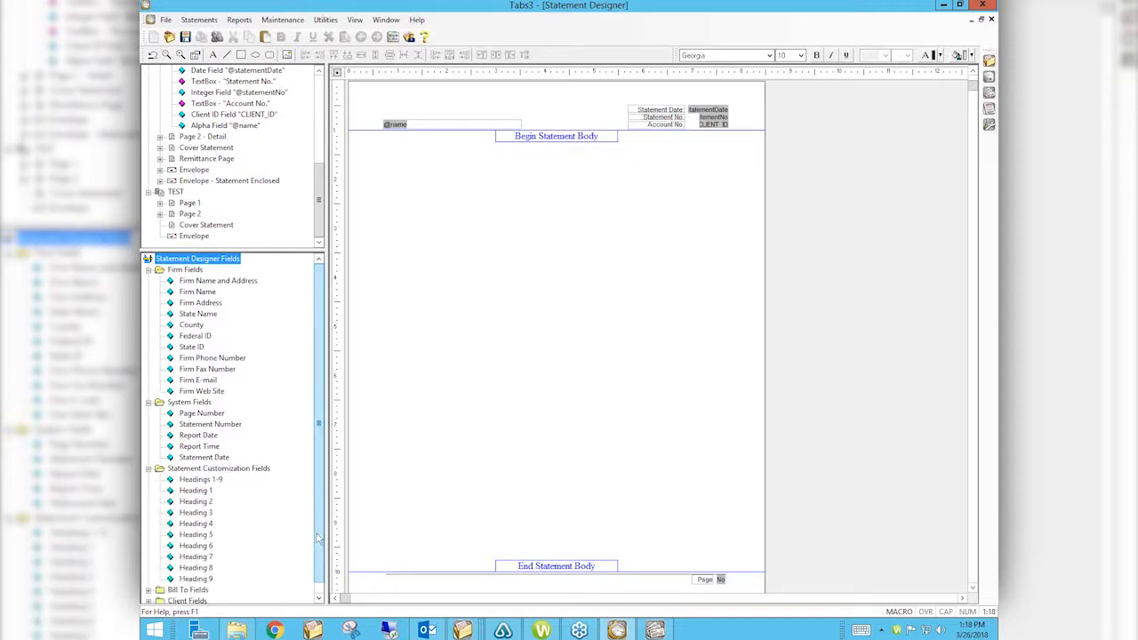
scroll(318, 541, down, 1)
click(149, 578)
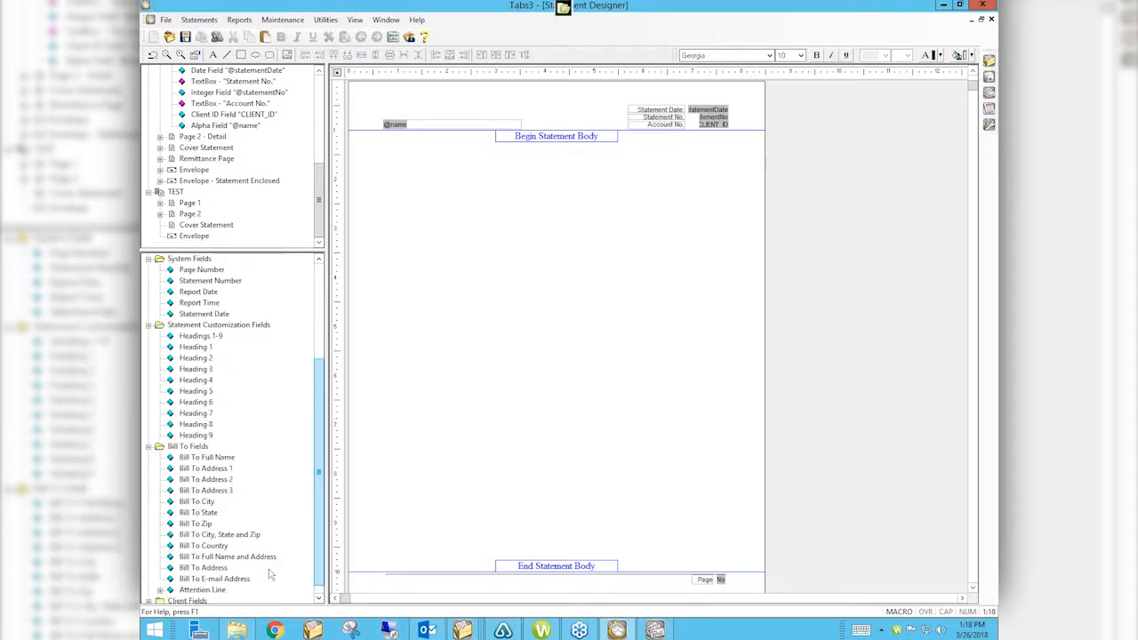
click(149, 602)
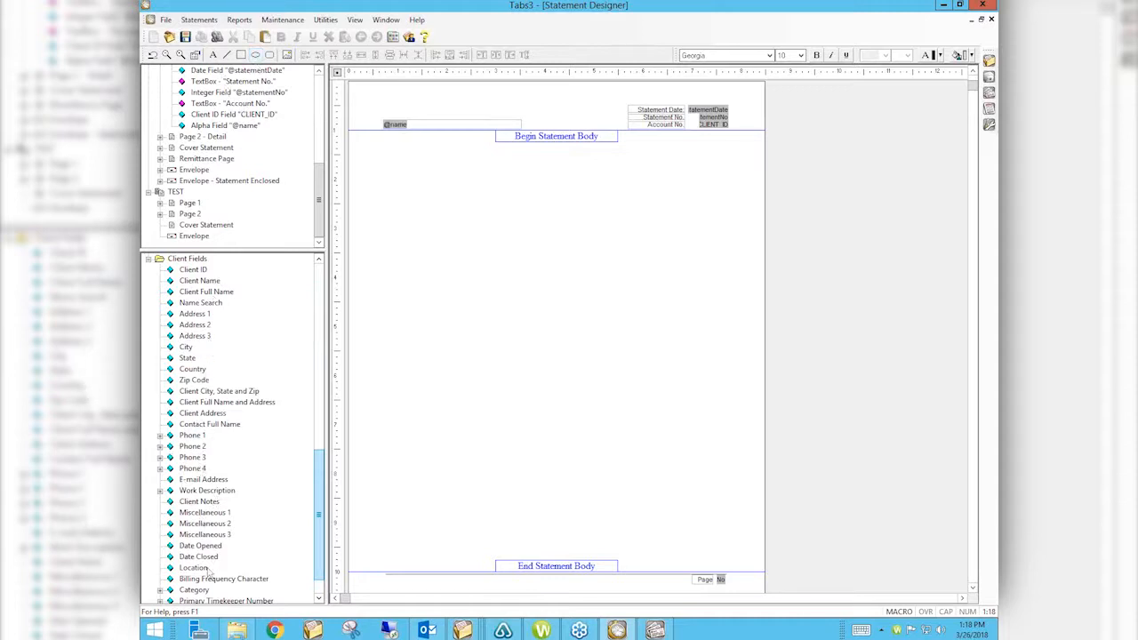
scroll(322, 520, down, 1)
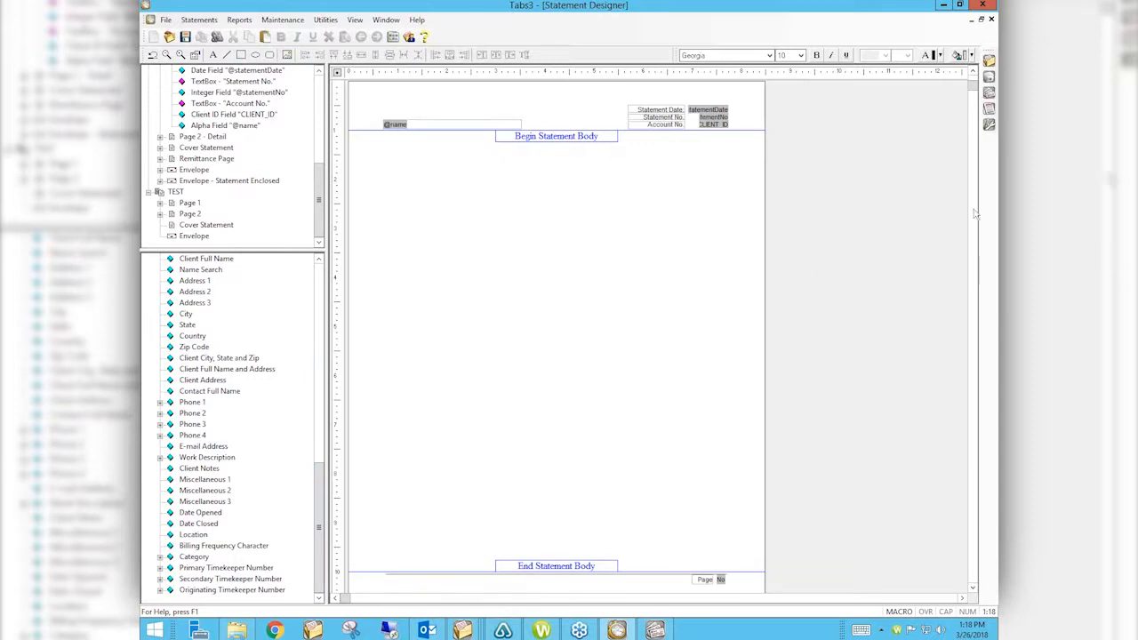
drag(974, 87, 974, 78)
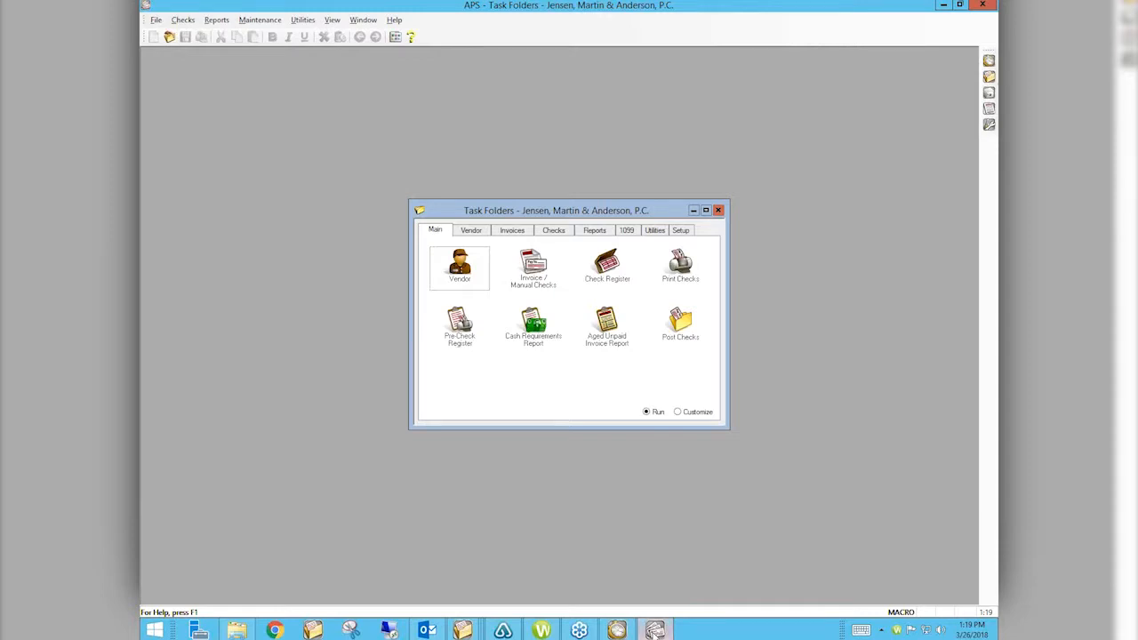
Step: Start an invoice entry for vendor Clerk of the District Court, found by searching 'clerk'
click(544, 271)
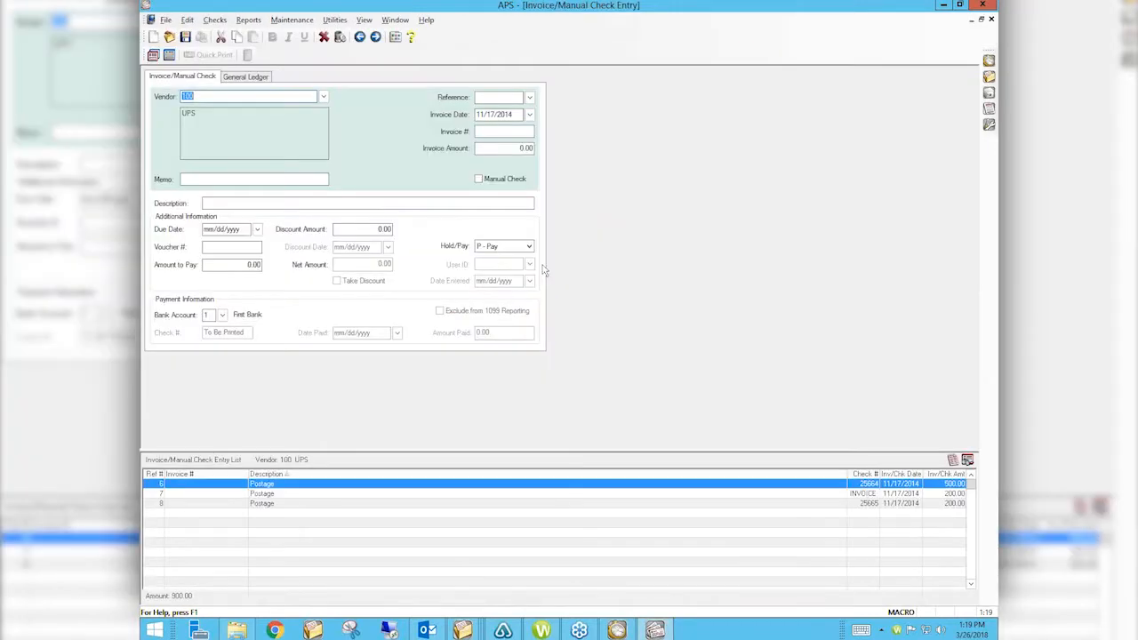
text(clerk)
key(Tab)
key(Down)
key(Return)
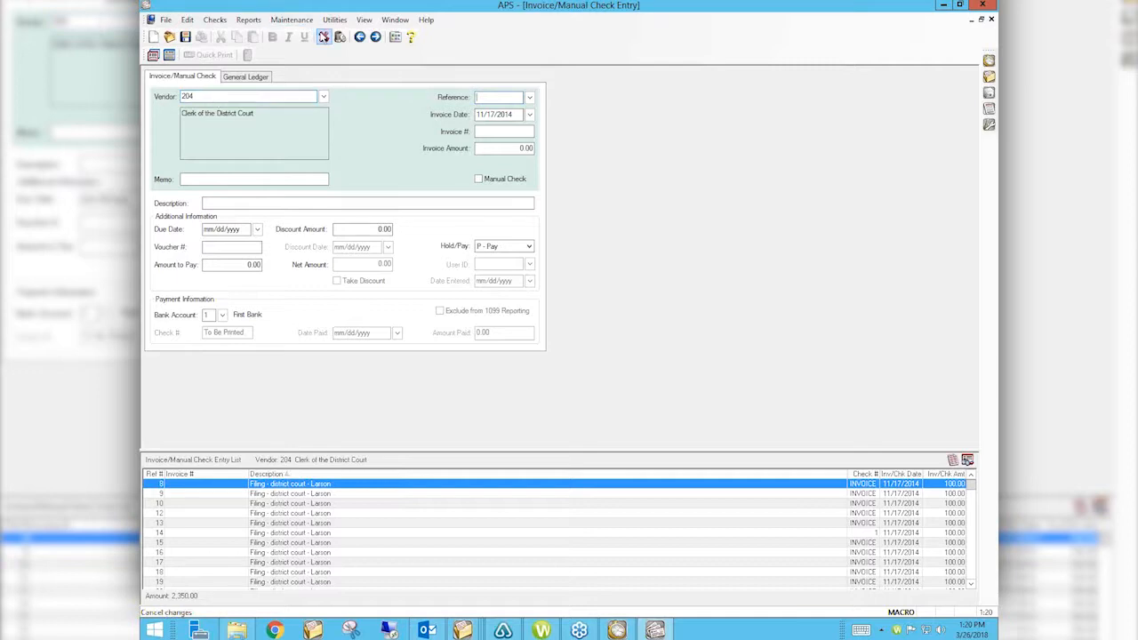
Step: Discard that entry and choose Misc Vendor as the invoice vendor instead
click(324, 36)
text(misc VENDOR)
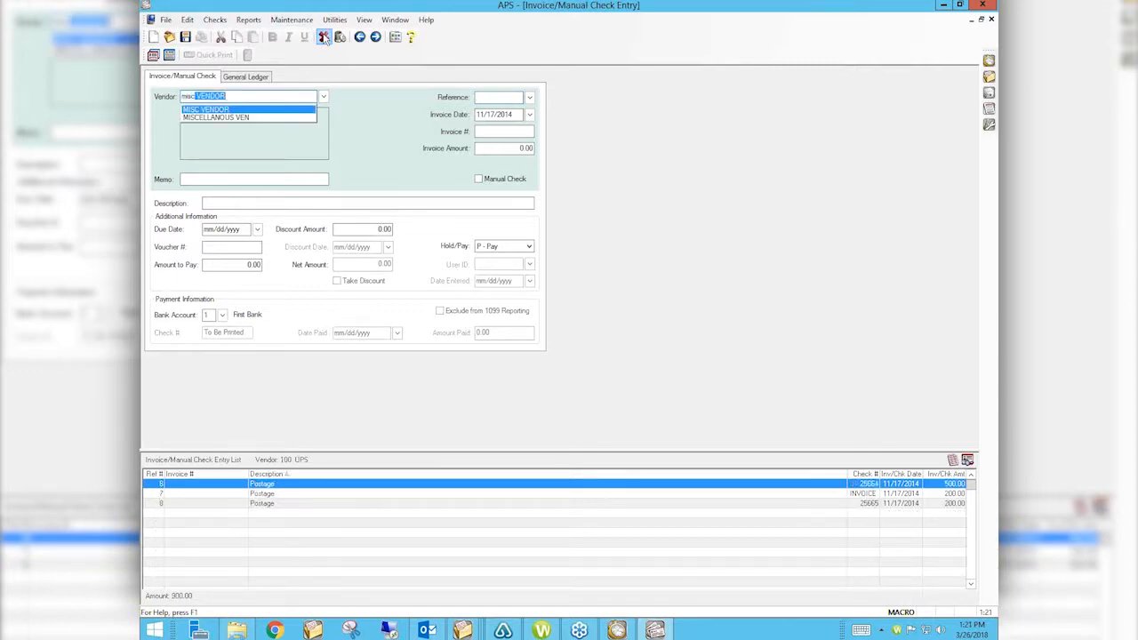
key(Tab)
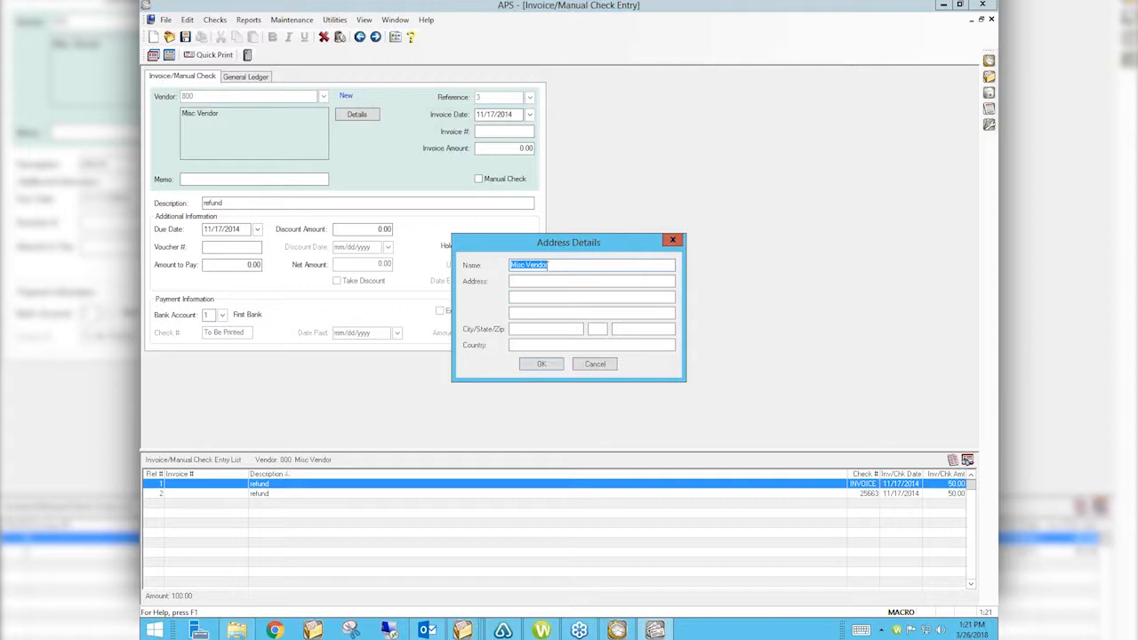
Step: Enter the payee's name, then cancel Address Details and discard the unsaved refund invoice
click(595, 364)
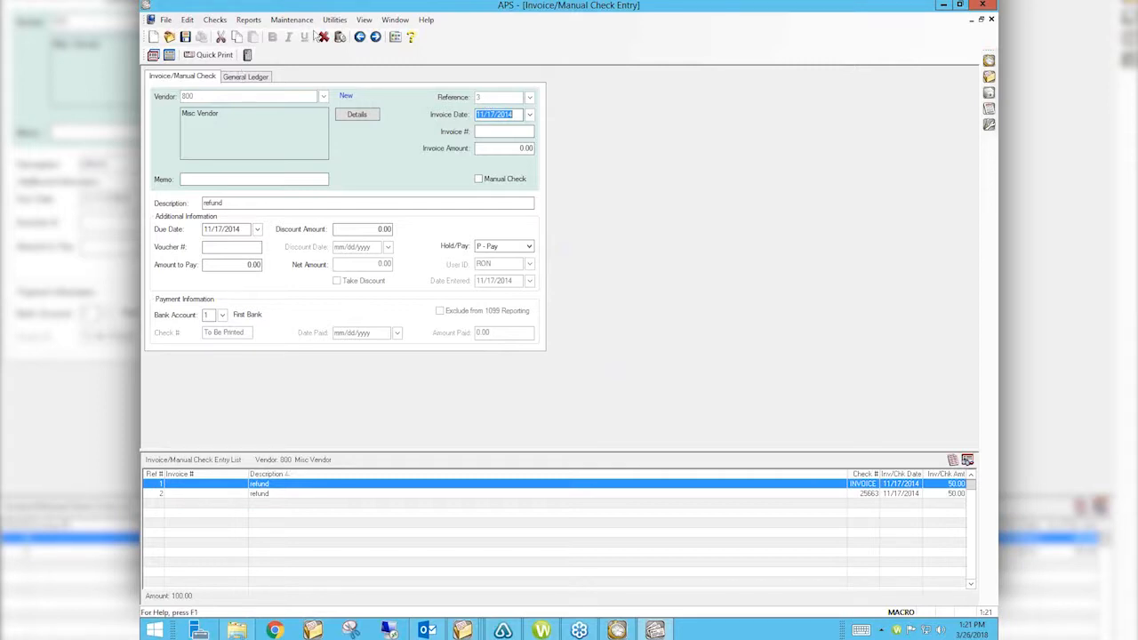
click(323, 37)
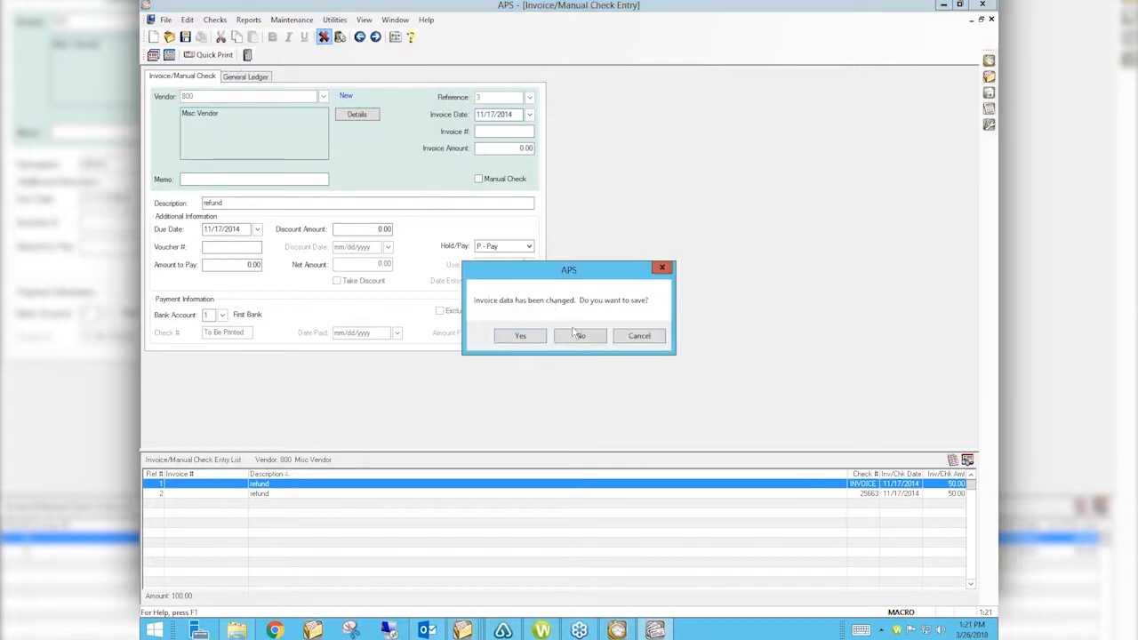
click(578, 335)
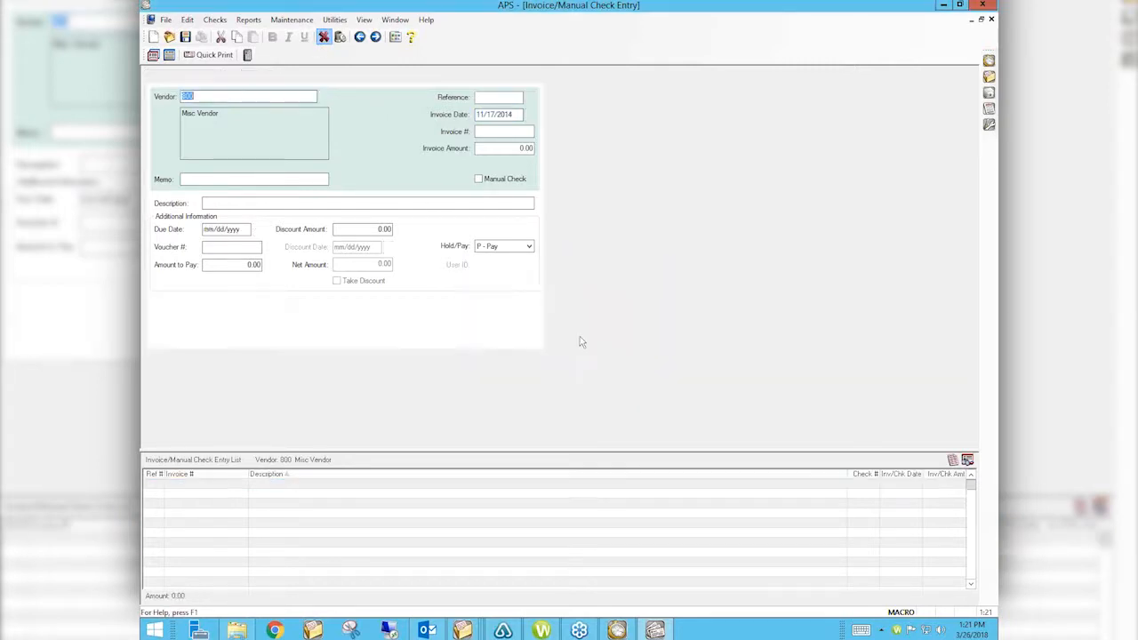
Step: Reselect MISC VENDOR (vendor 800) and close the Invoice/Manual Check Entry window
text(misc VENDOR)
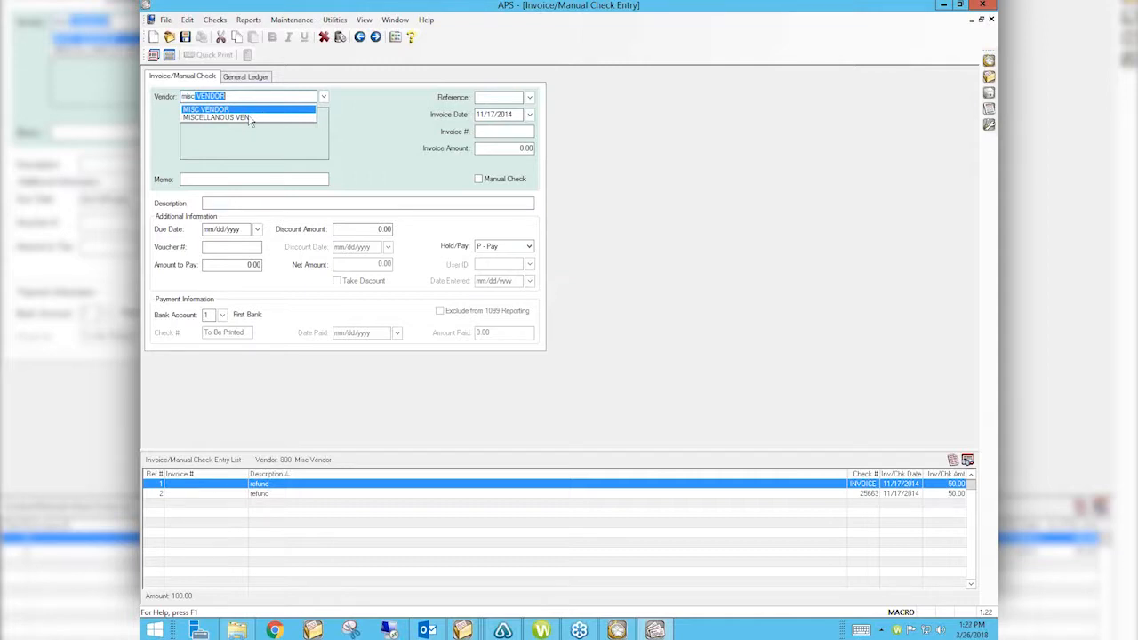
click(251, 111)
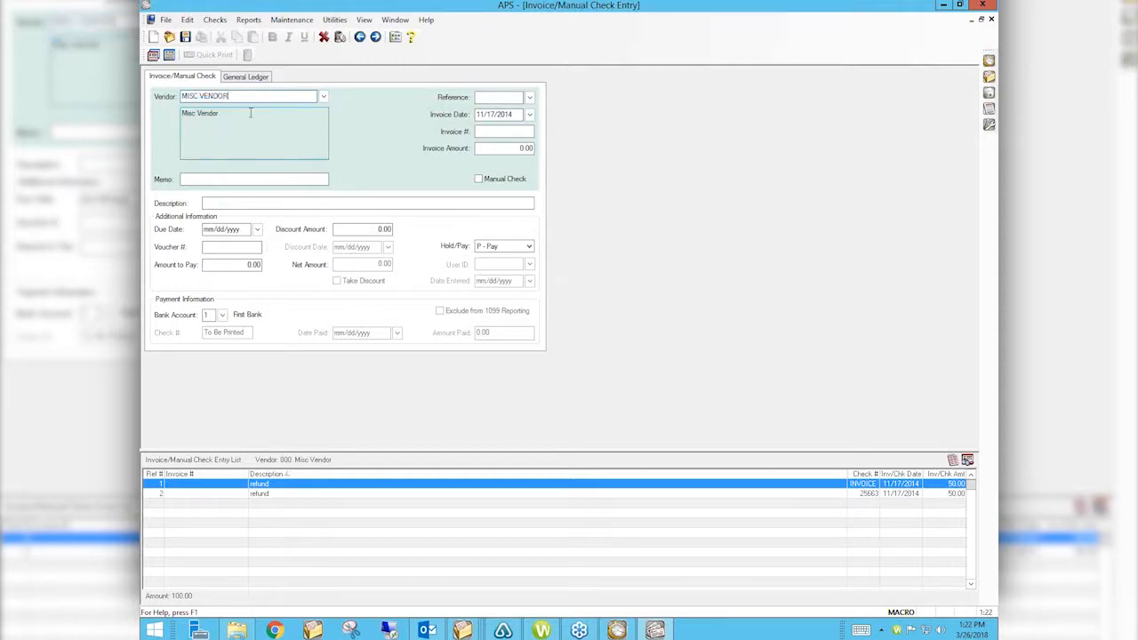
key(Tab)
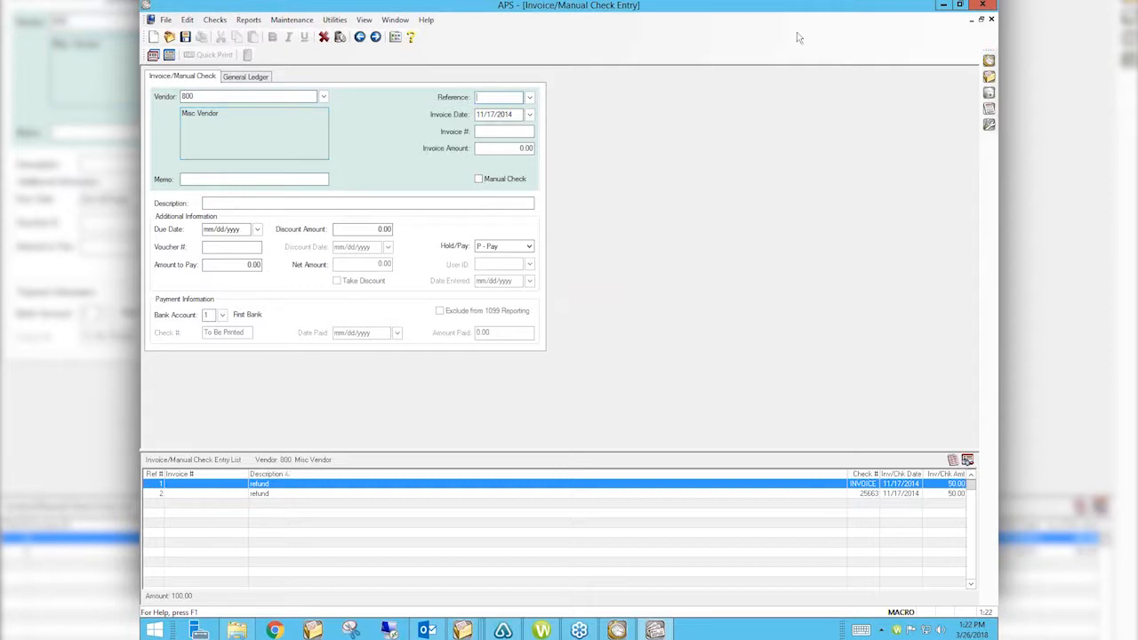
click(992, 19)
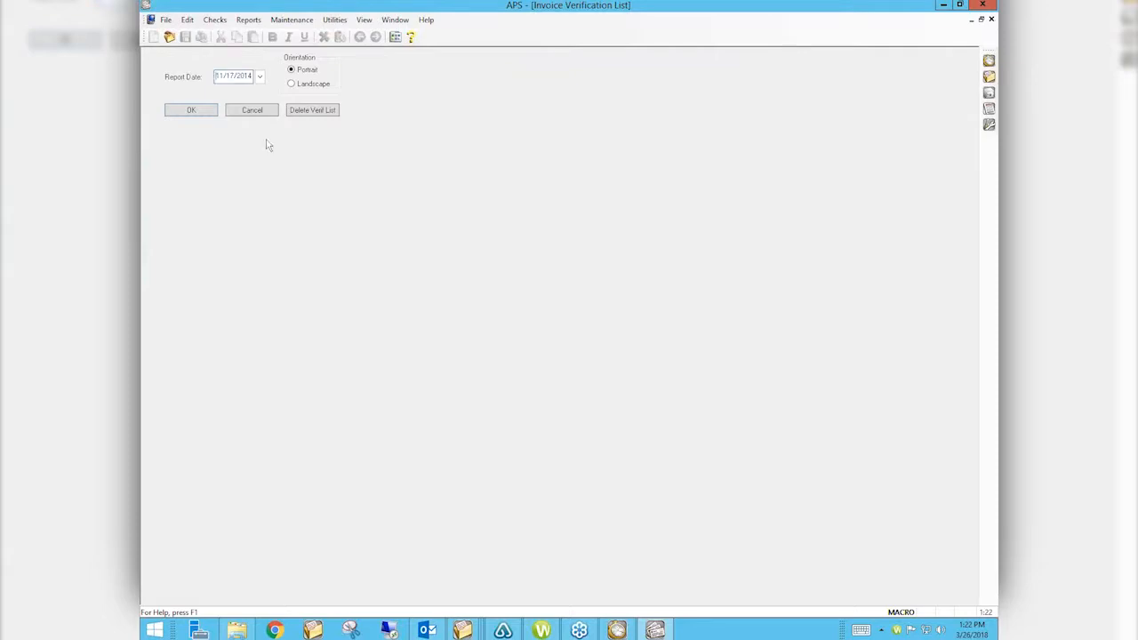
Step: Dismiss the verification list and begin a new vendor numbered 300 in Vendor Information
click(254, 111)
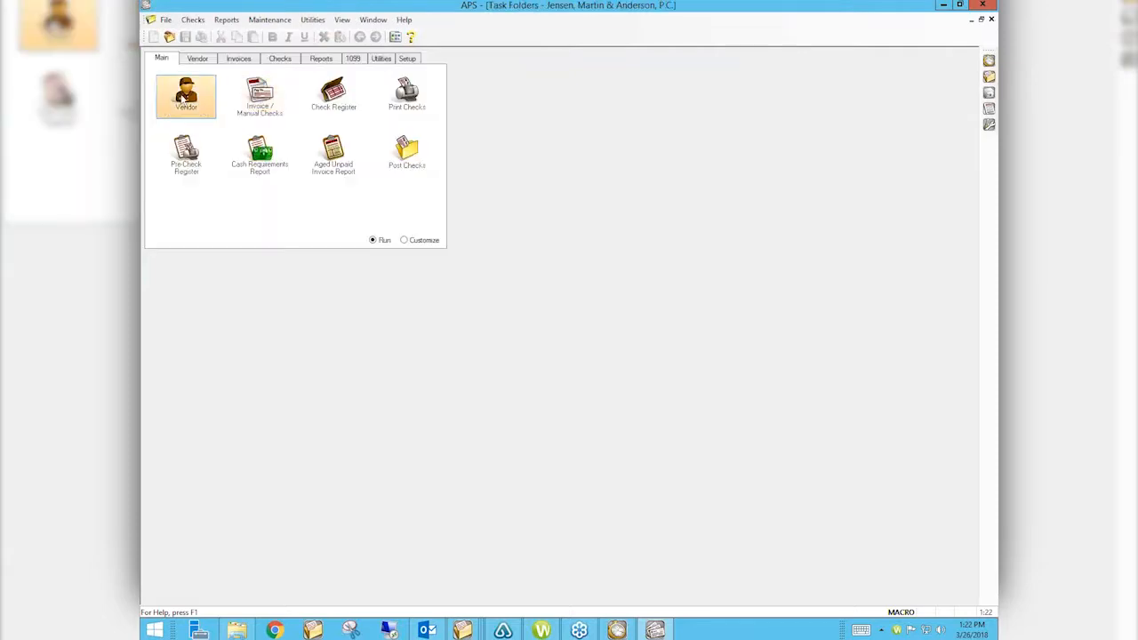
click(185, 100)
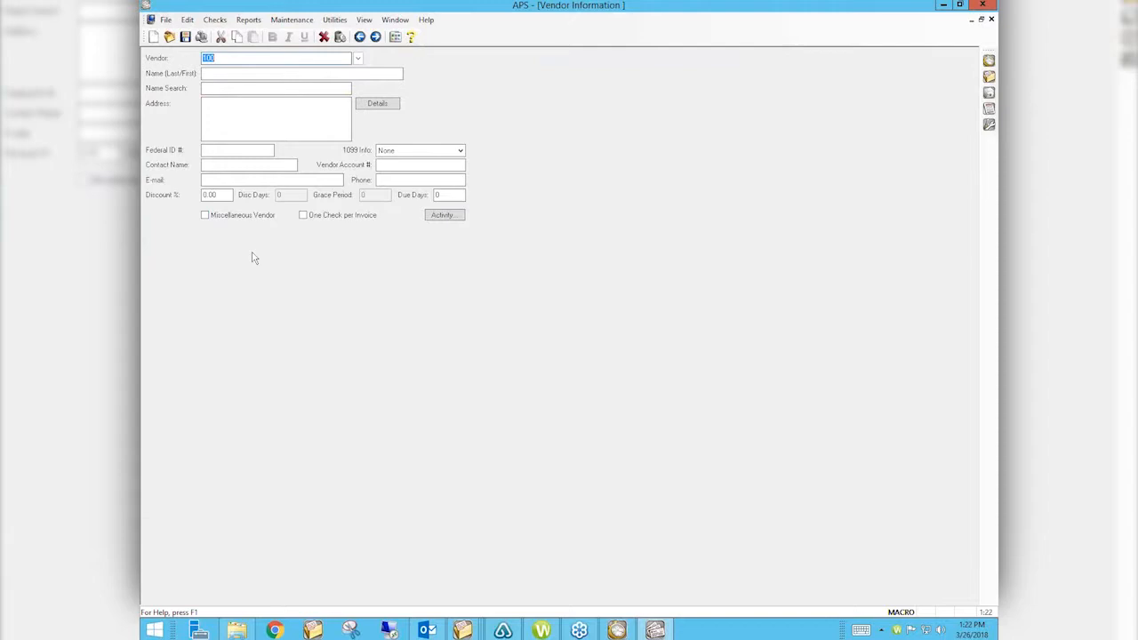
text(300)
key(Tab)
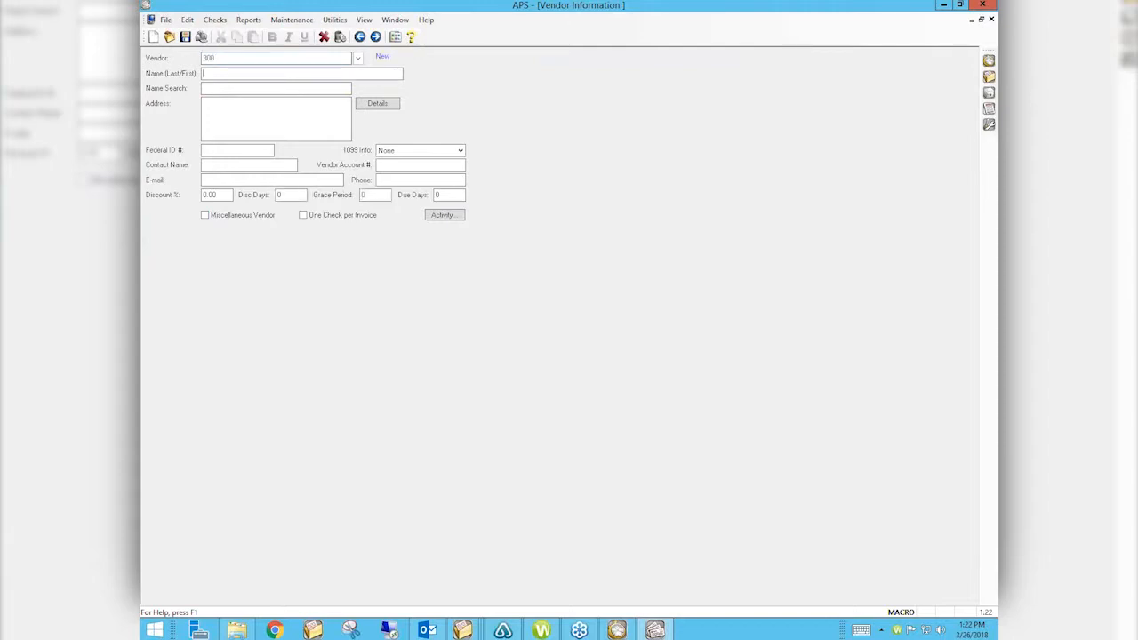
Step: Name vendor 300 'Misc Vendor - 0Sup', name search MISC 0S, mark it miscellaneous, and save
text(Misc Vendor - 0Sup)
key(Tab)
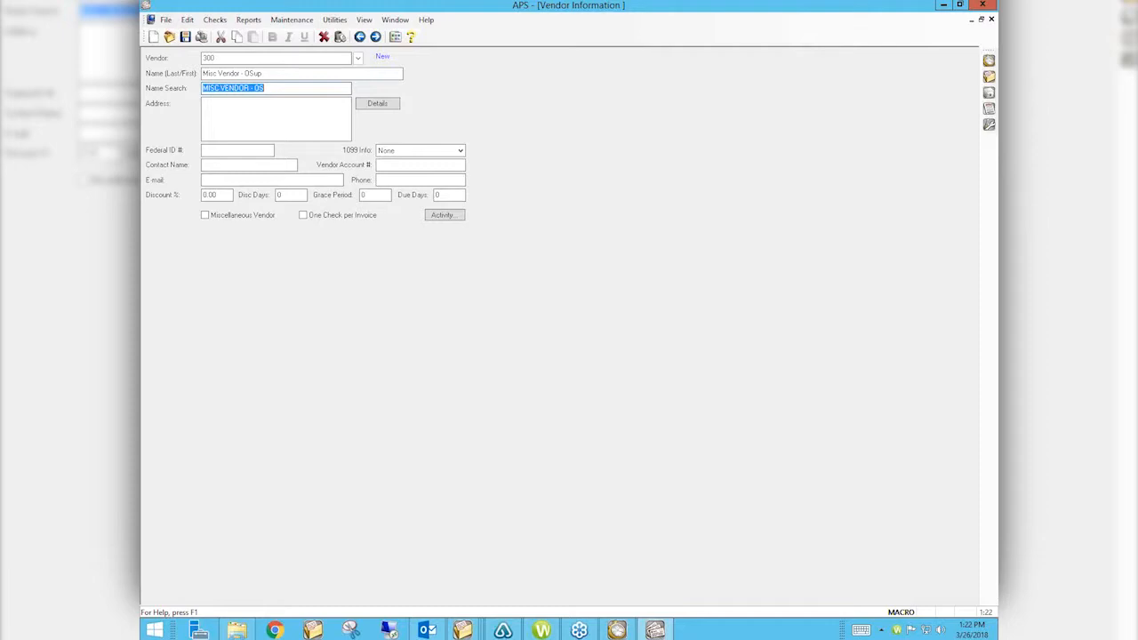
click(255, 88)
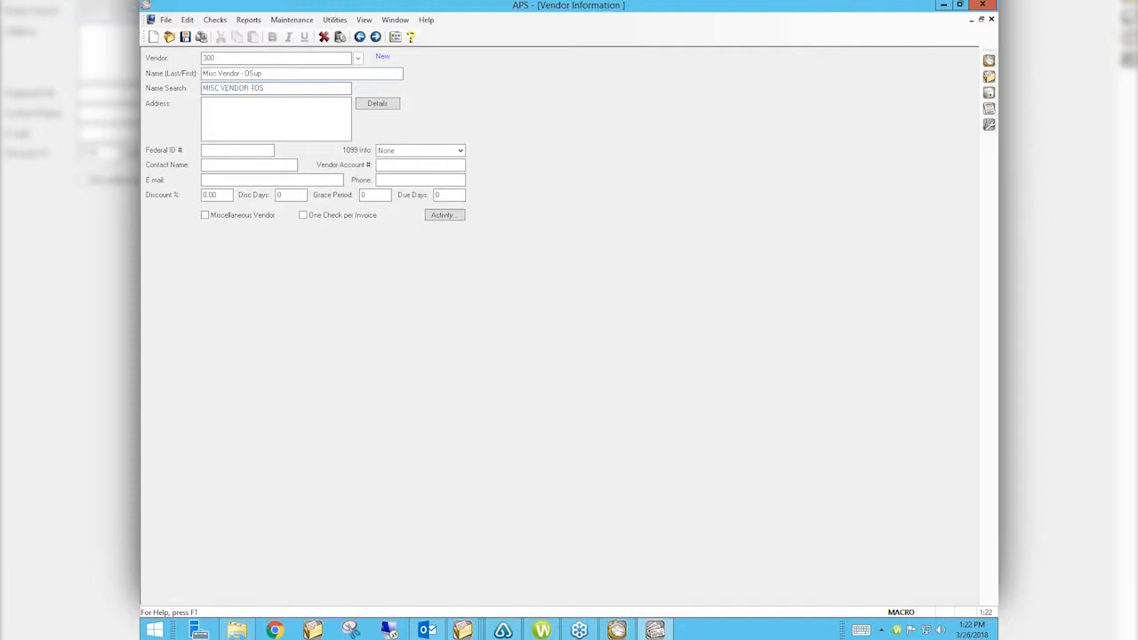
key(BackSpace)
key(BackSpace)
key(BackSpace)
key(BackSpace)
key(BackSpace)
key(BackSpace)
key(BackSpace)
key(BackSpace)
key(BackSpace)
click(233, 148)
click(214, 218)
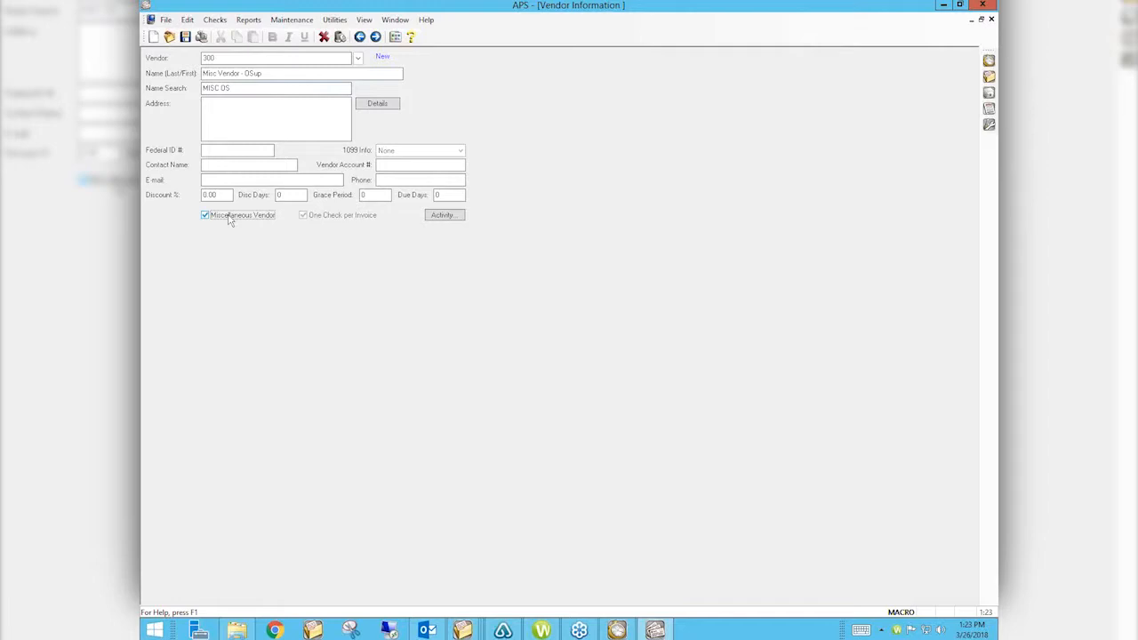
key(ctrl+s)
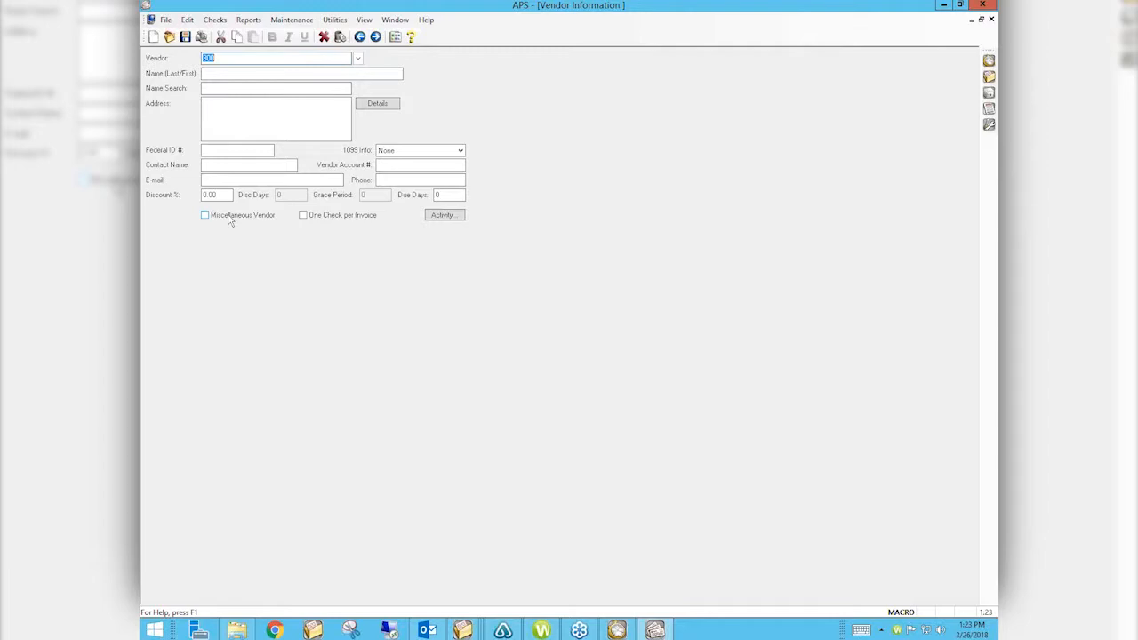
Step: Start an invoice for vendor 300 with the payee's name entered, showing its General Ledger distribution
click(991, 20)
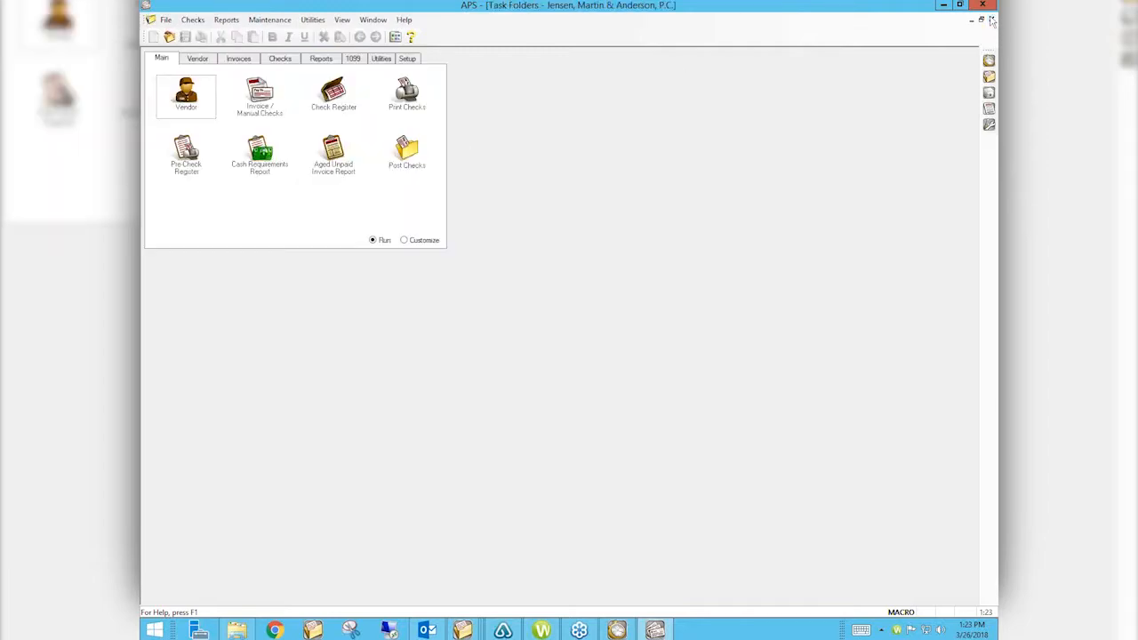
click(260, 96)
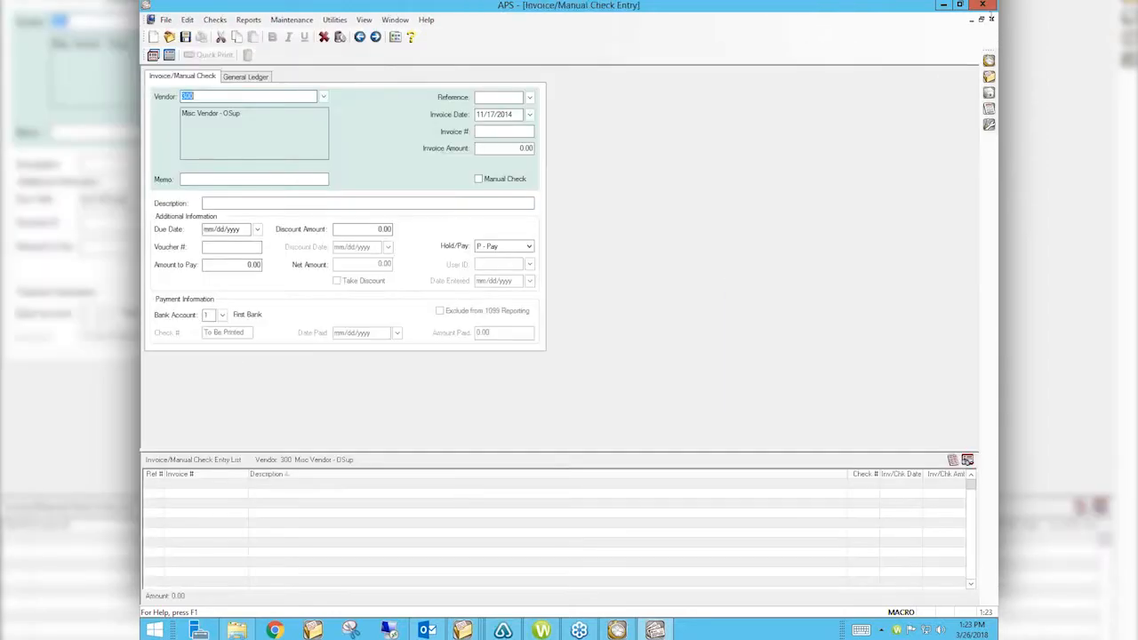
text(300)
key(Tab)
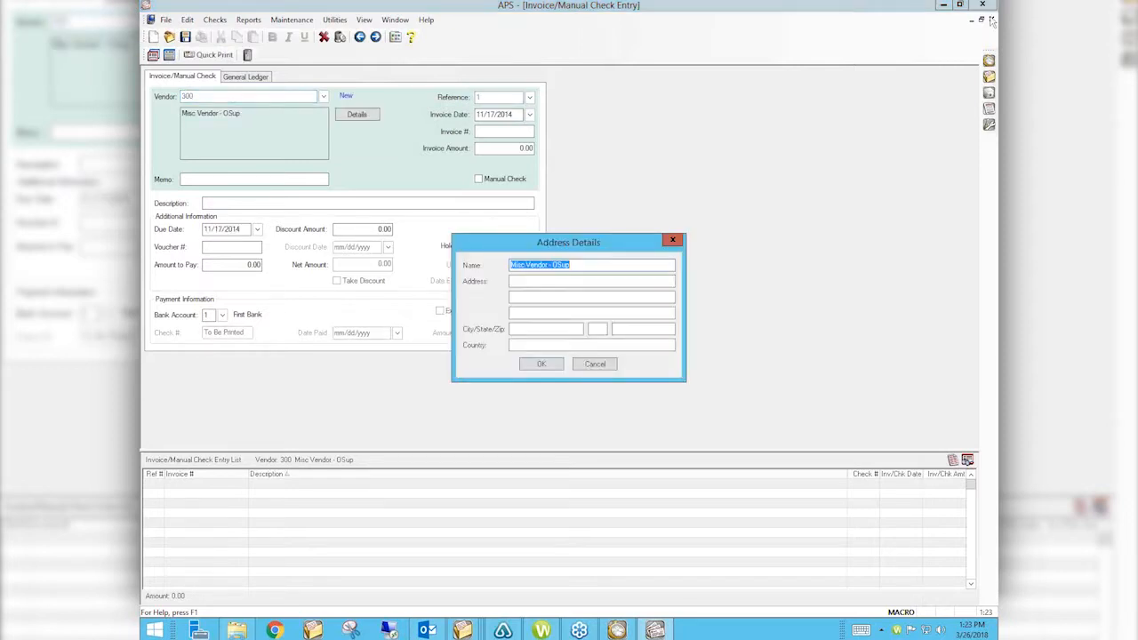
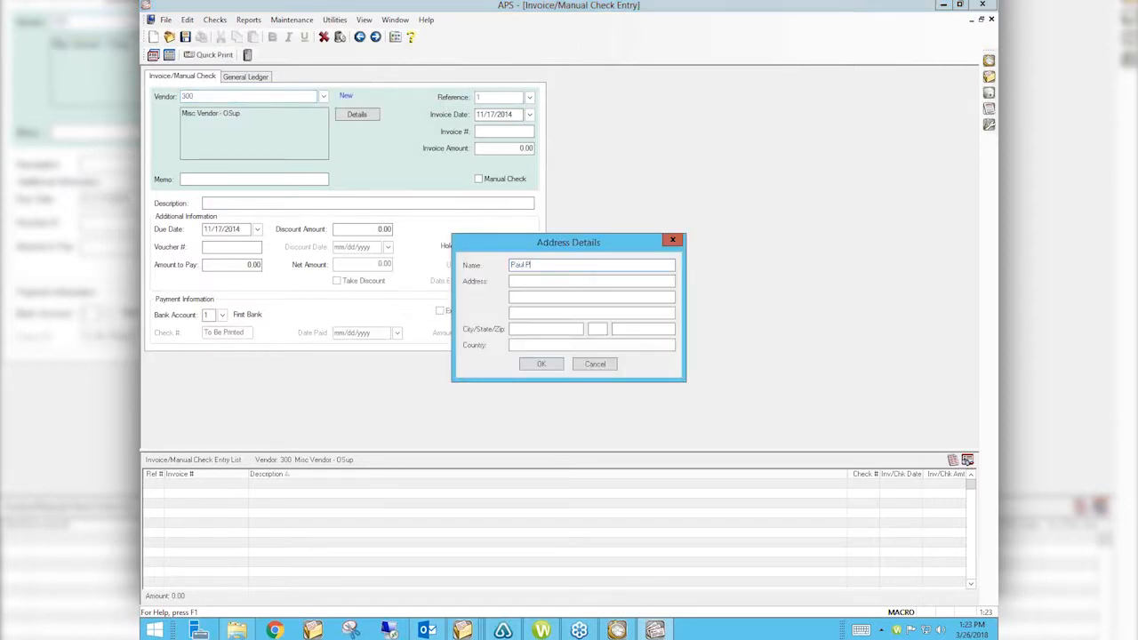
key(Return)
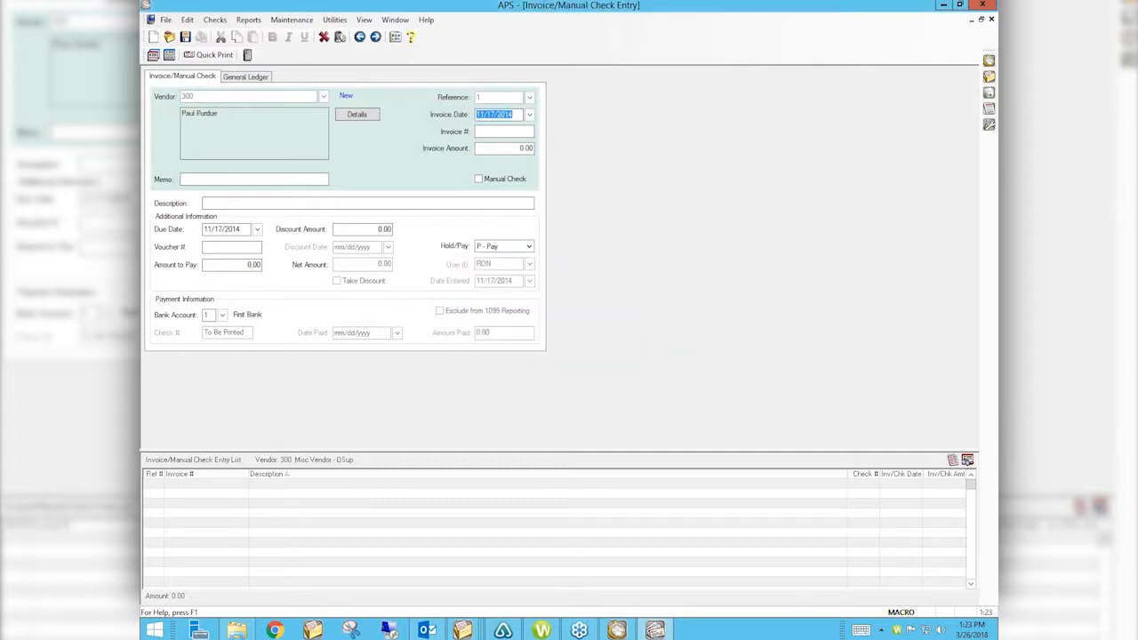
click(255, 78)
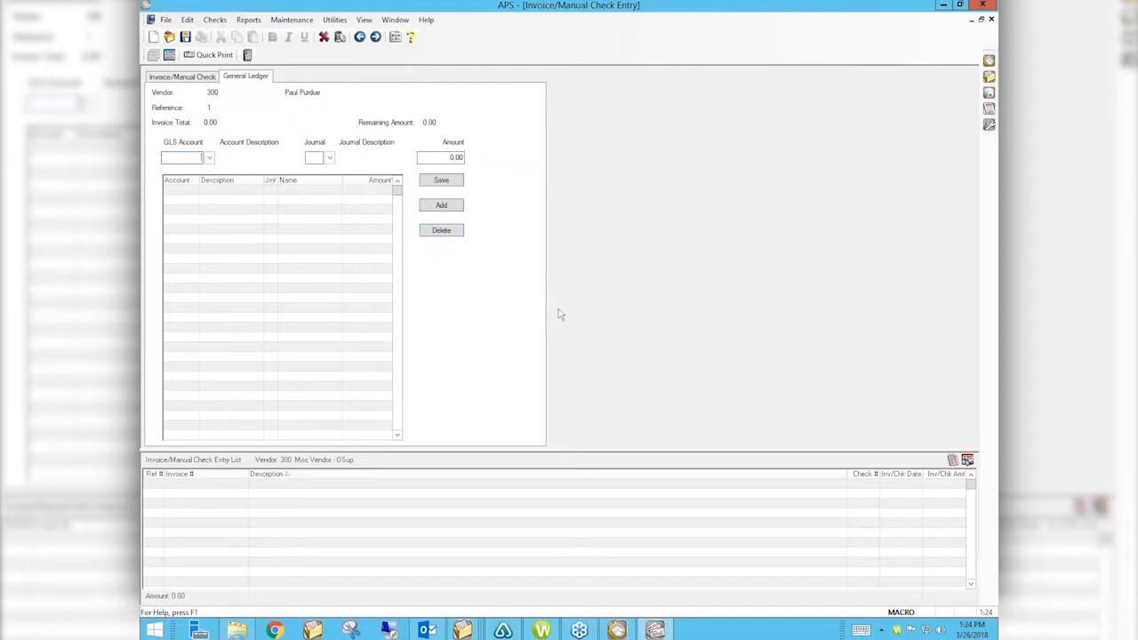
Step: Save a distribution line to account 8040.00 Office Supplies, journal 1, amount 100.00
click(209, 158)
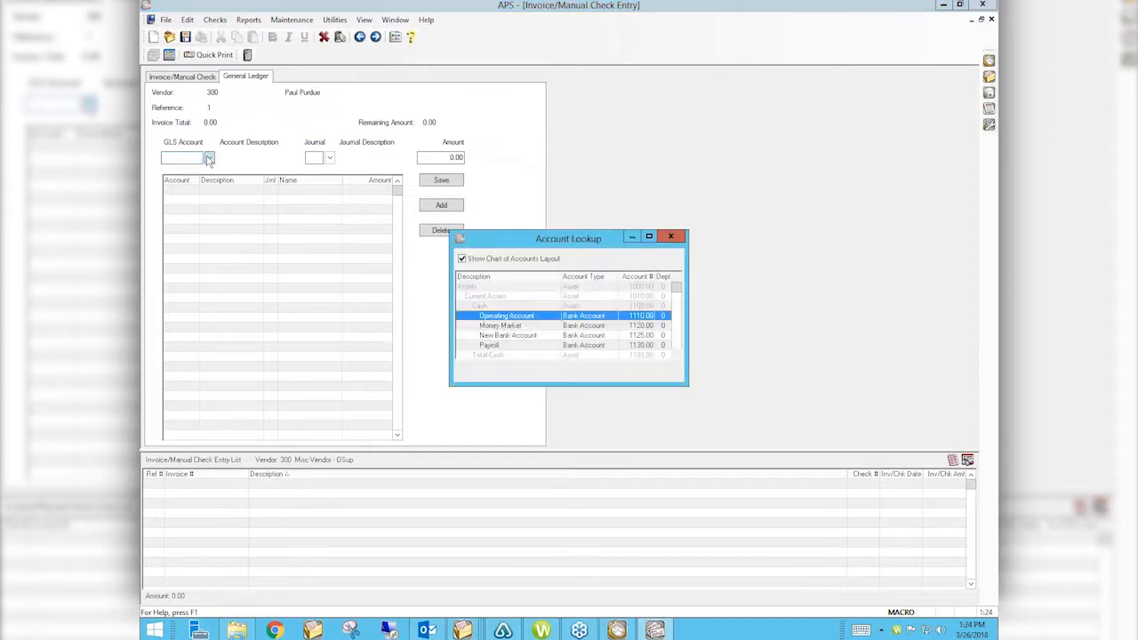
click(678, 346)
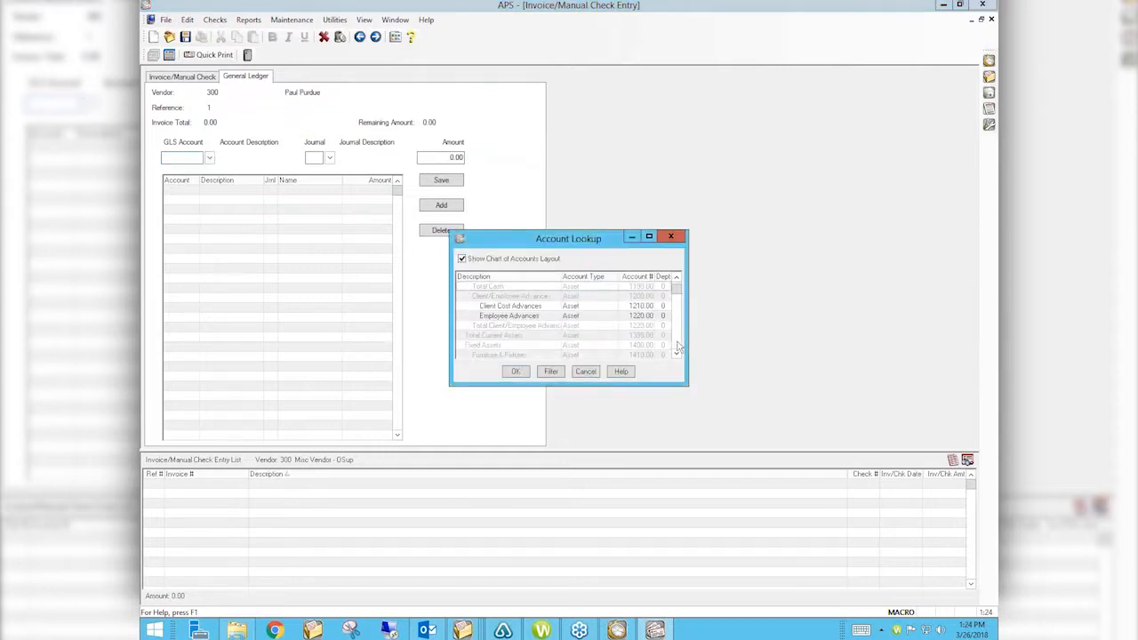
click(677, 348)
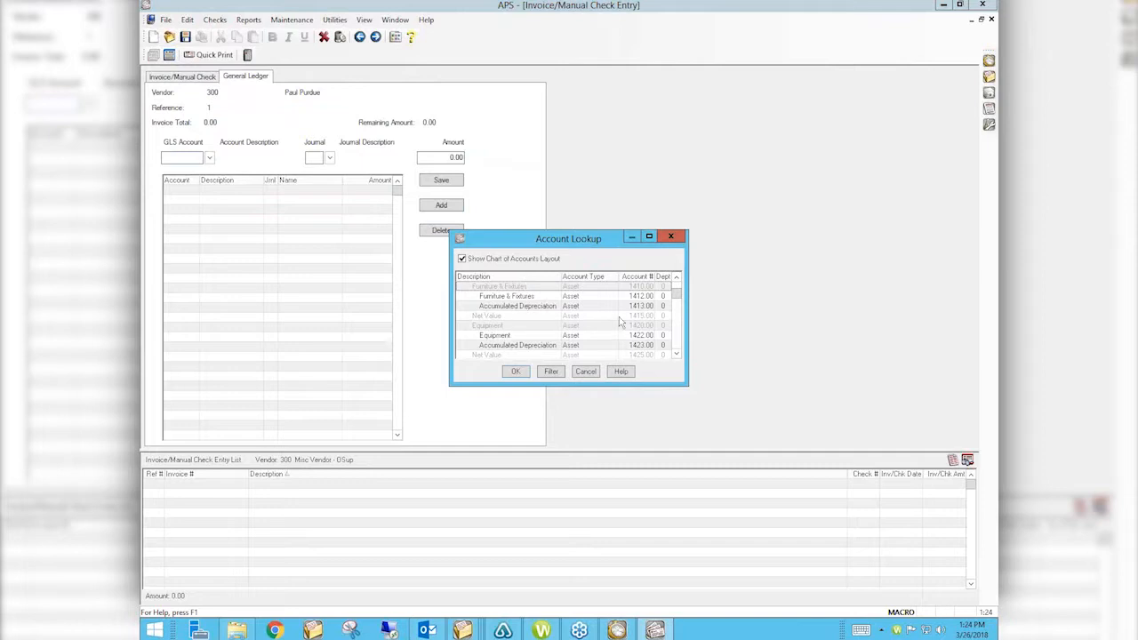
click(523, 277)
text(of)
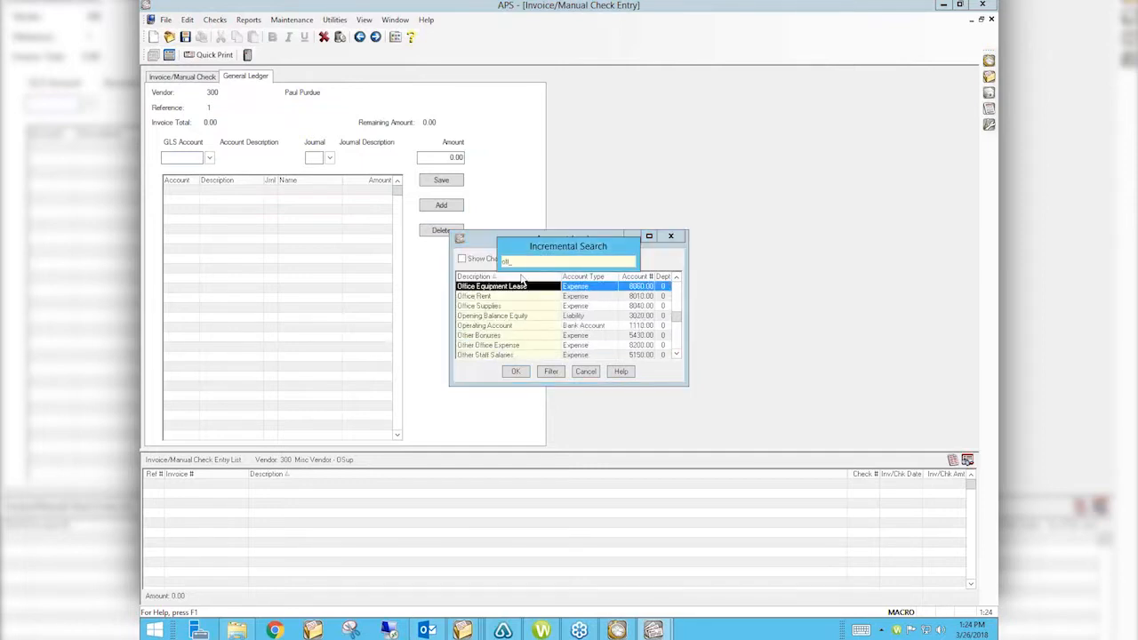
key(Down)
key(Down)
key(Return)
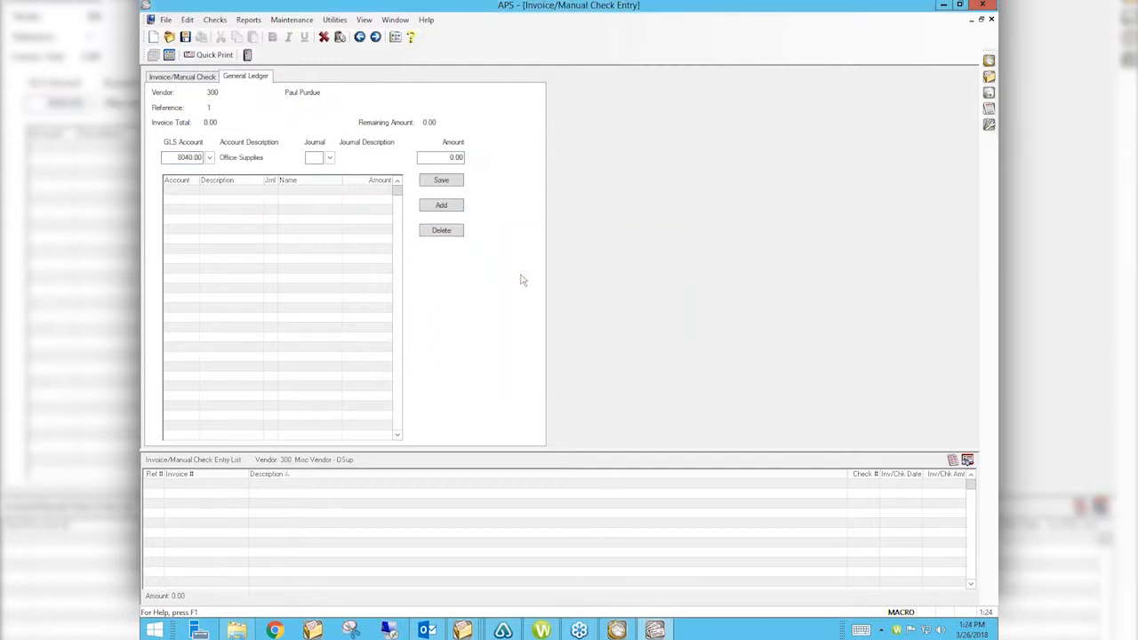
text(1)
key(Tab)
text(1)
text(00)
key(Tab)
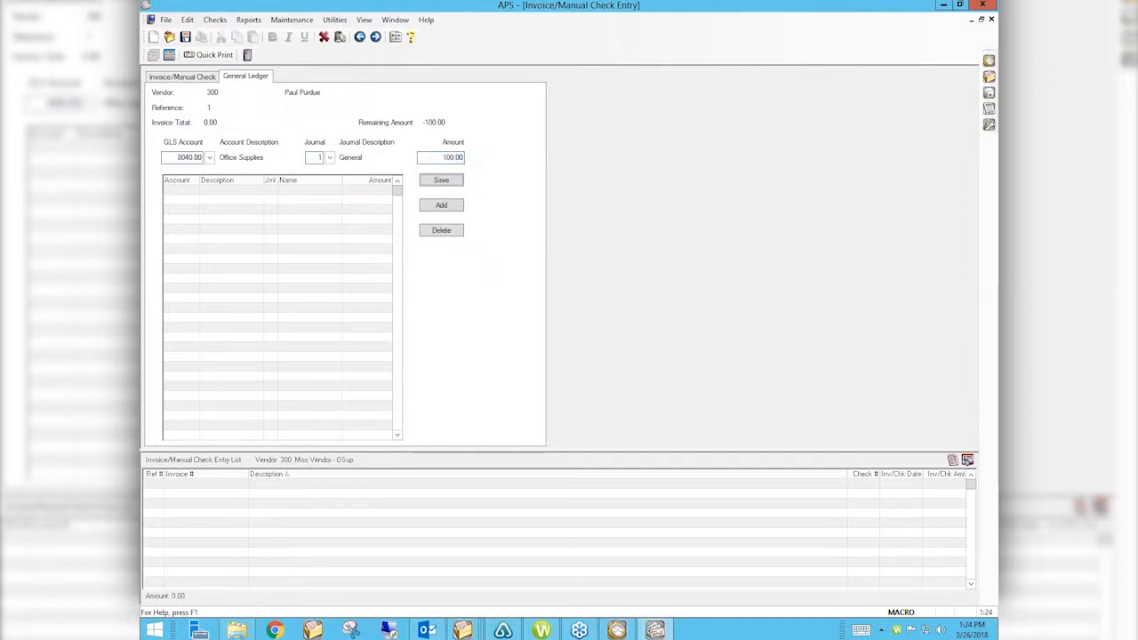
click(441, 184)
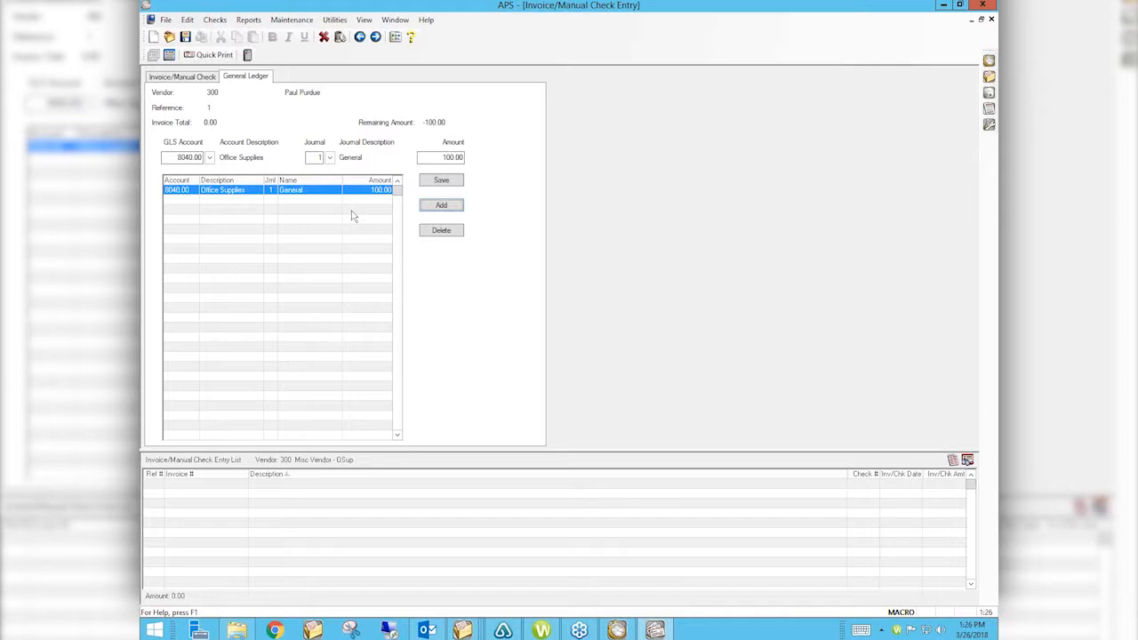
Step: Attempt to close and cancel the invoice, dismissing the totals-must-match warnings
click(991, 19)
click(616, 337)
click(325, 39)
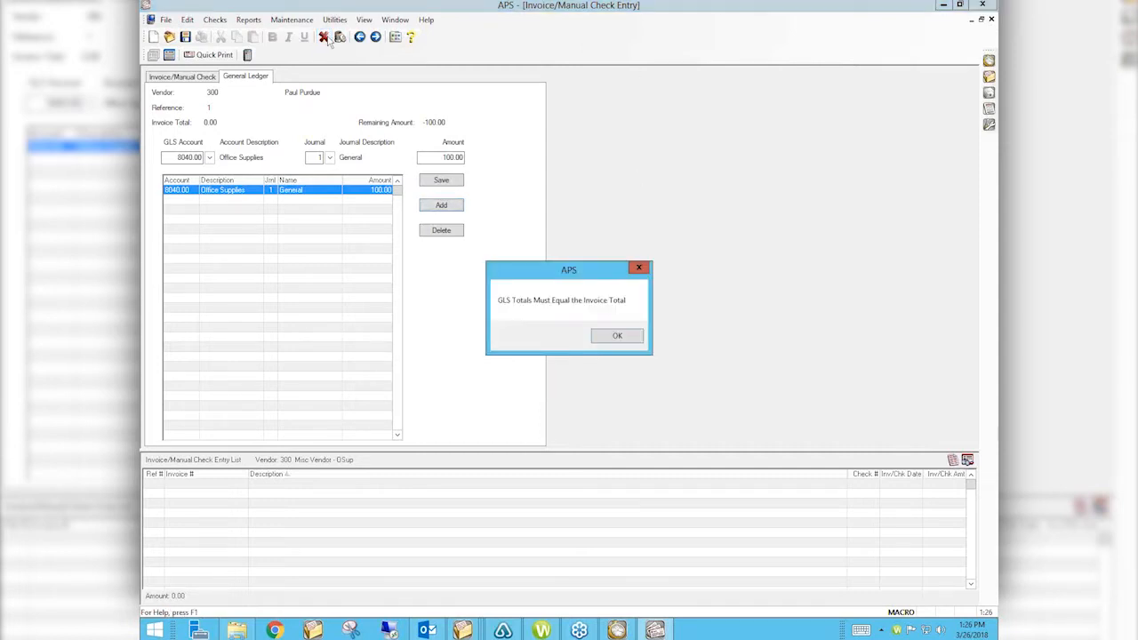
click(625, 339)
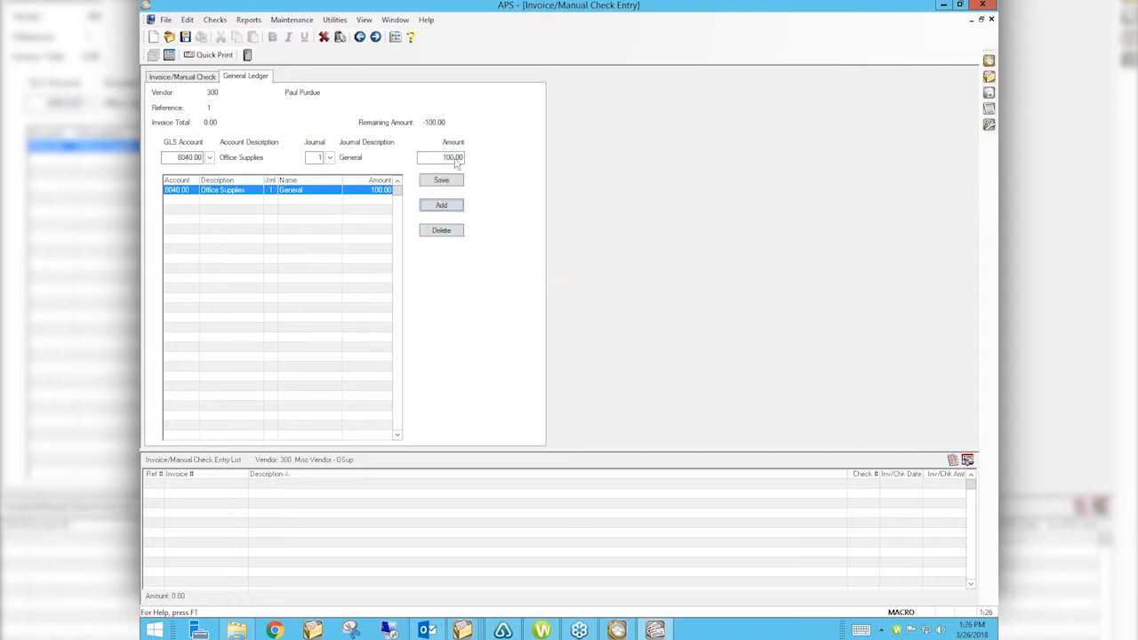
Step: Zero the 100.00 distribution amount, discard the invoice changes, and close invoice entry
drag(434, 158, 492, 156)
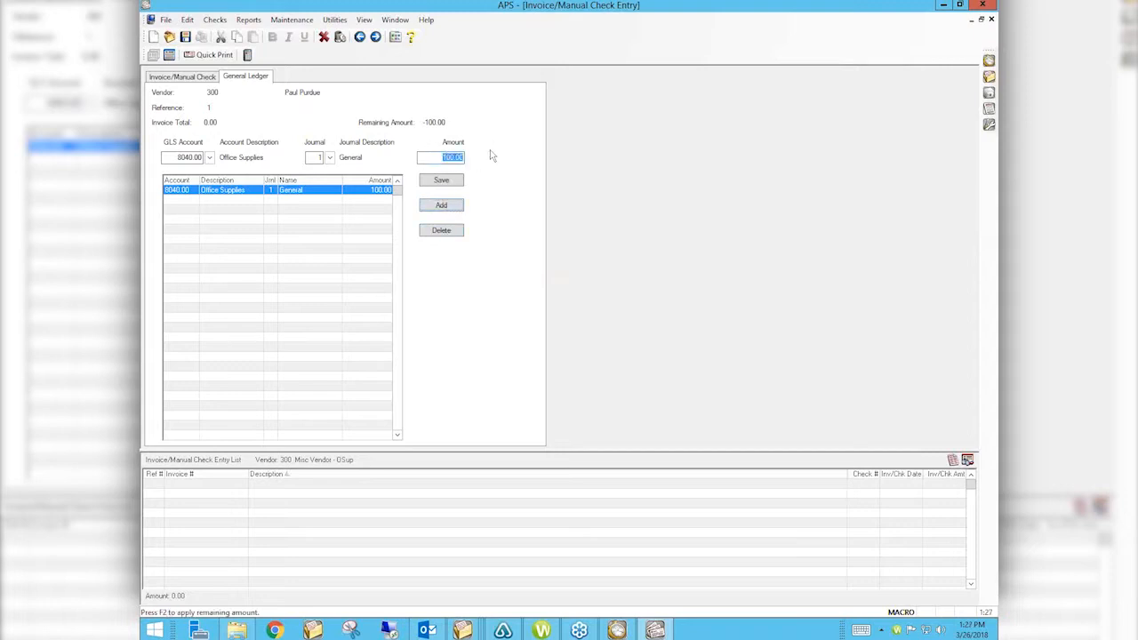
key(F2)
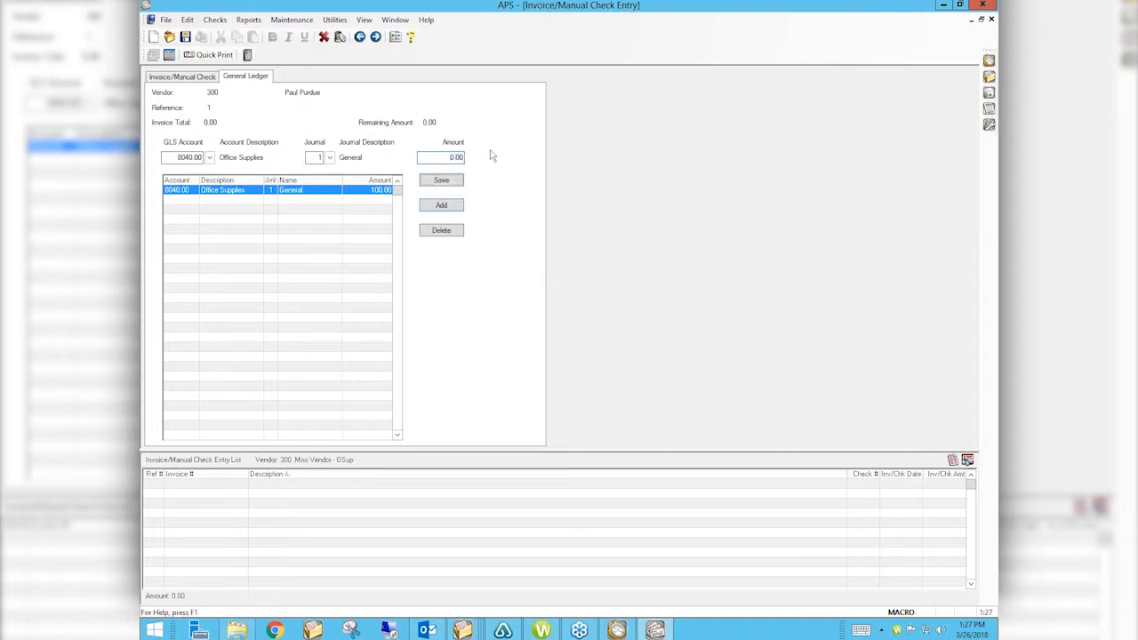
click(441, 182)
click(325, 39)
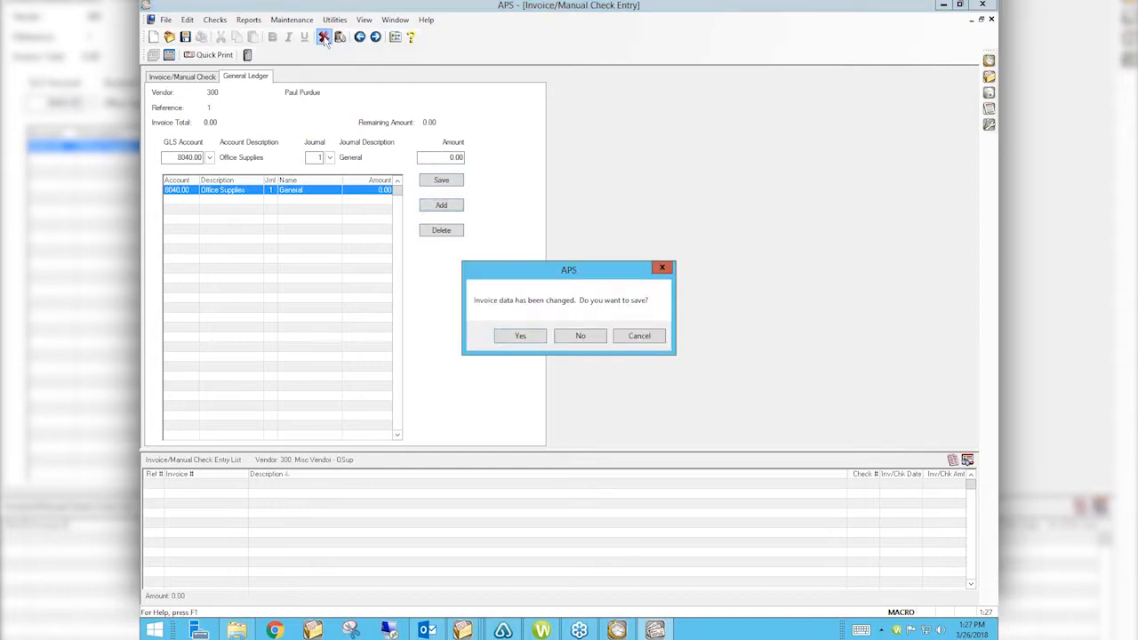
click(594, 339)
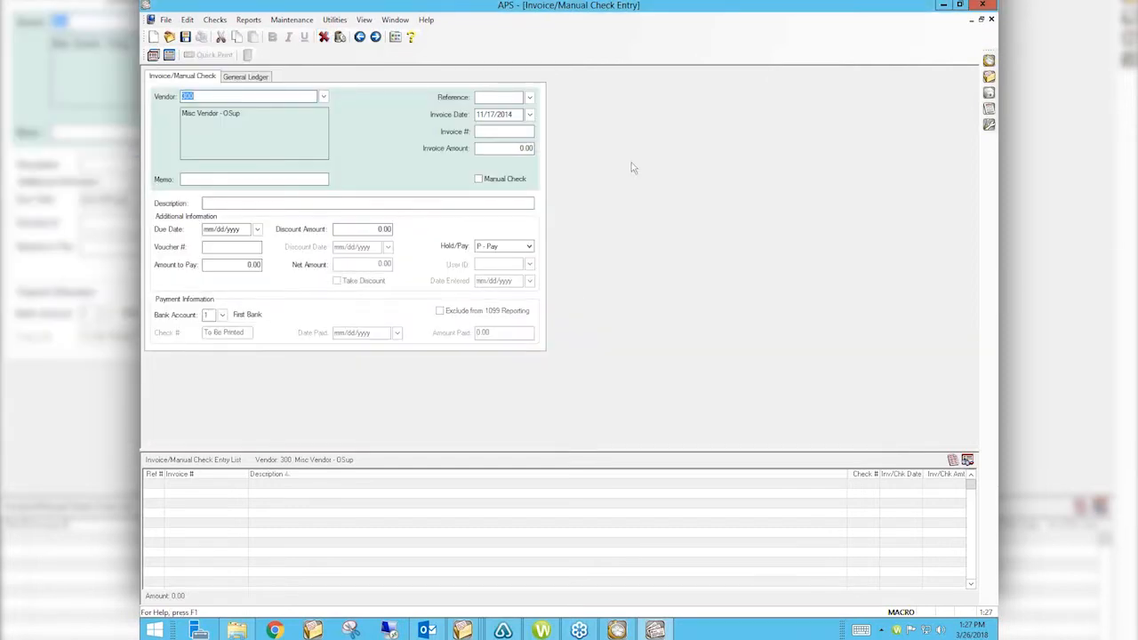
click(991, 19)
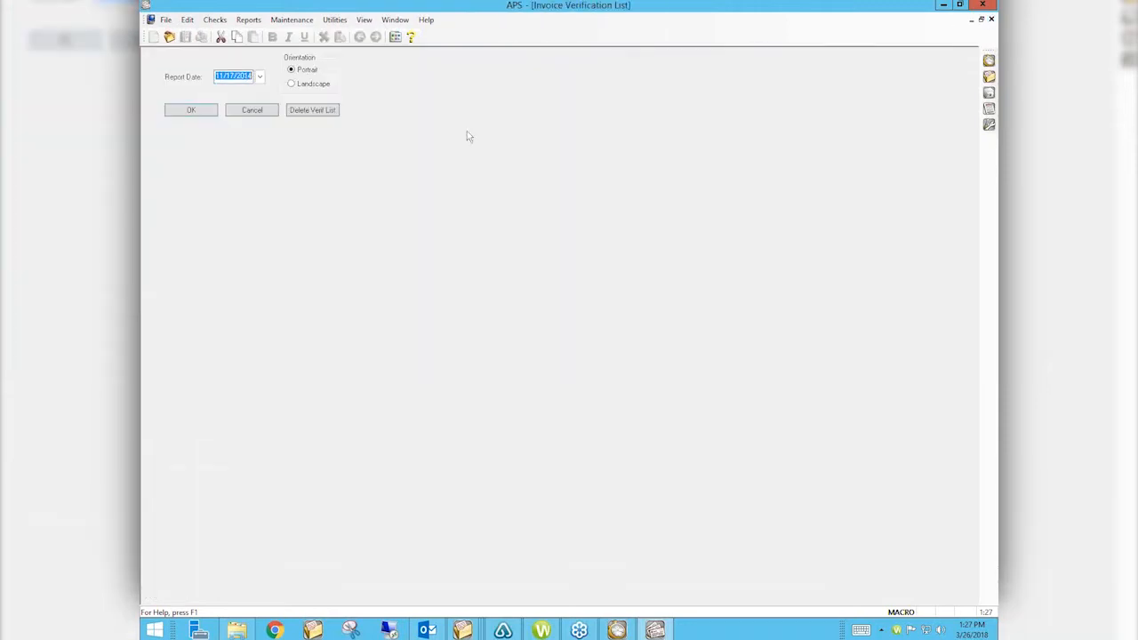
Step: Dismiss the verification list and look up 'misc' in Vendor Information
click(261, 110)
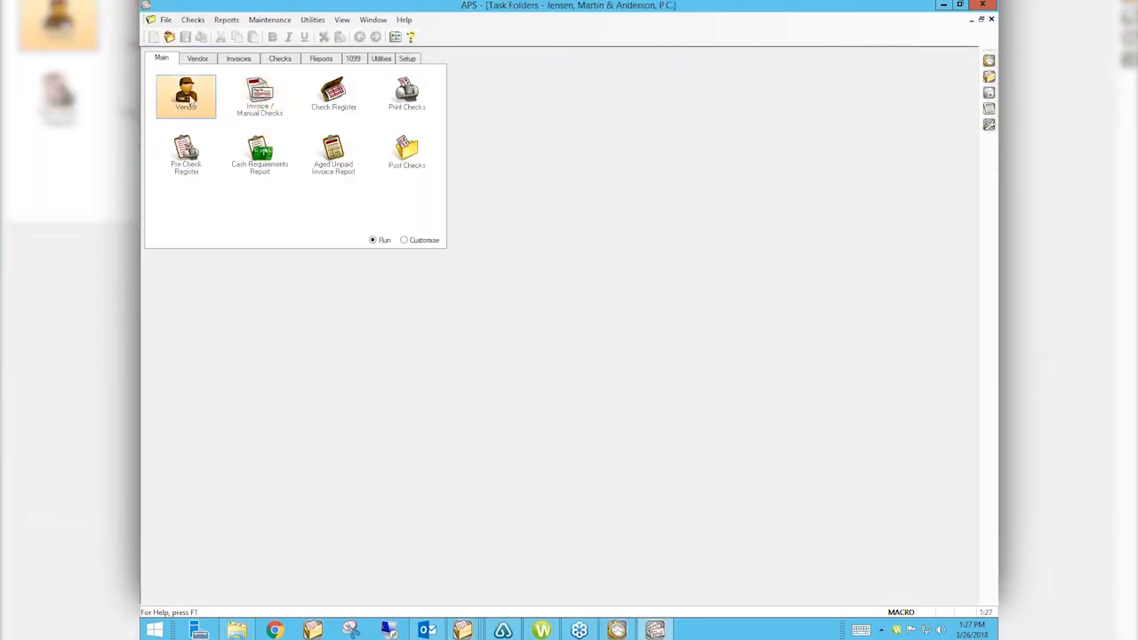
click(186, 95)
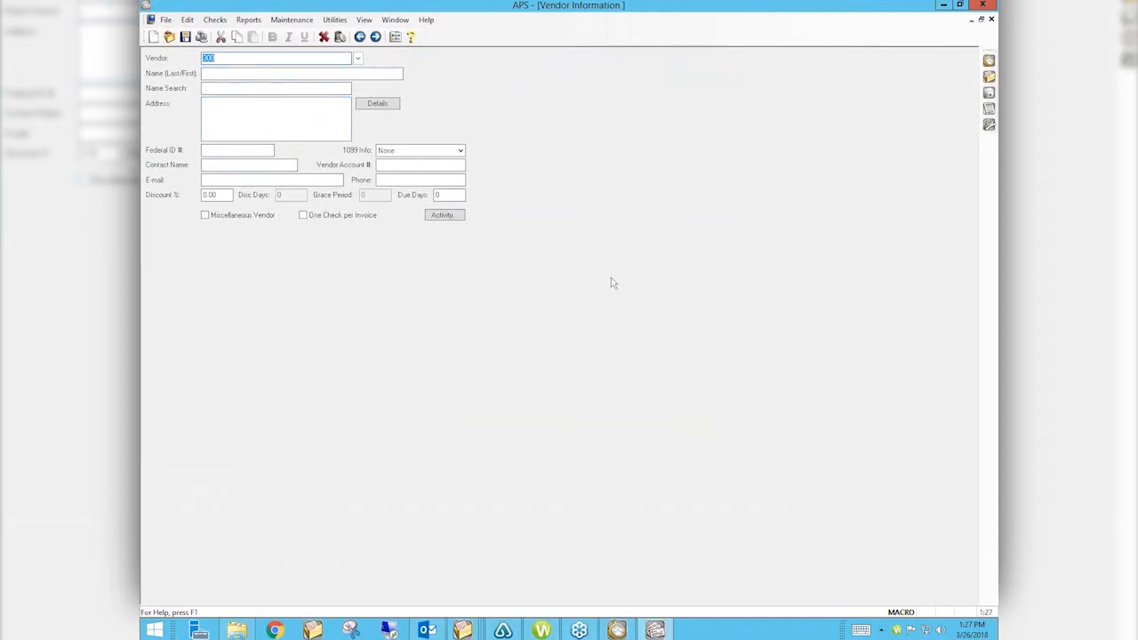
text(misc OS)
key(Tab)
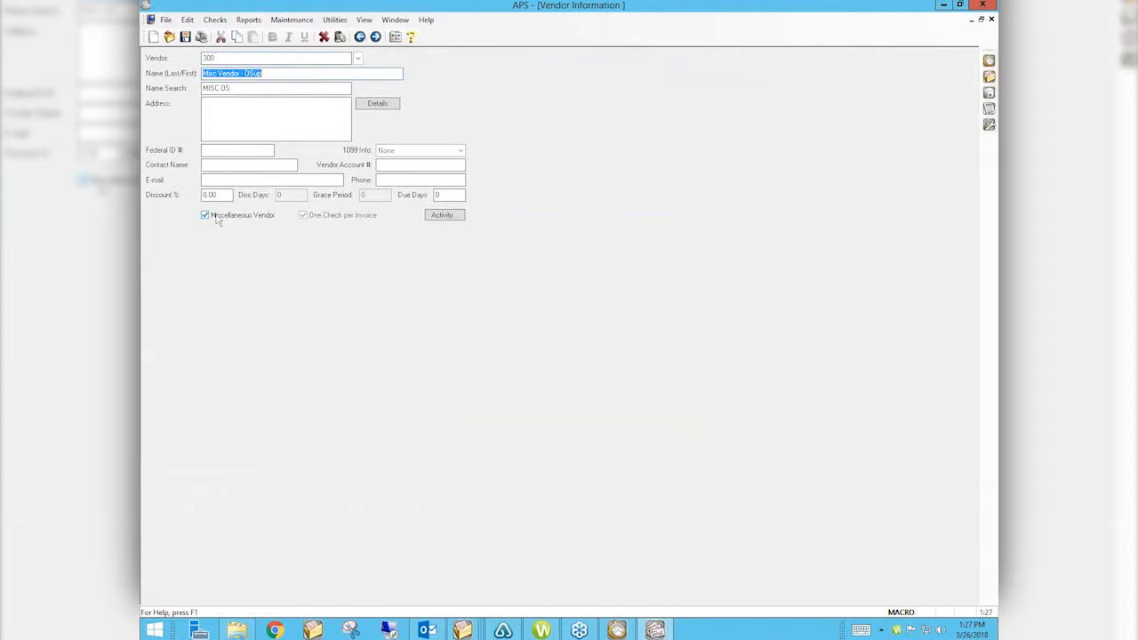
Step: Search the vendor number again and load MISC VENDOR, vendor 800
double_click(236, 58)
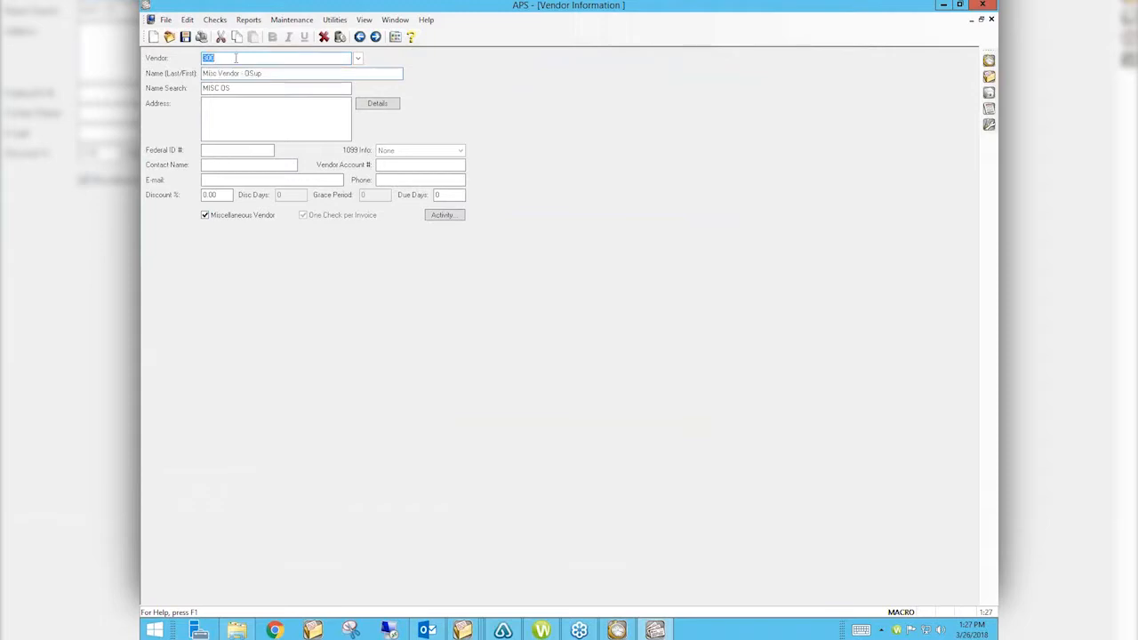
text(misc OS)
key(Tab)
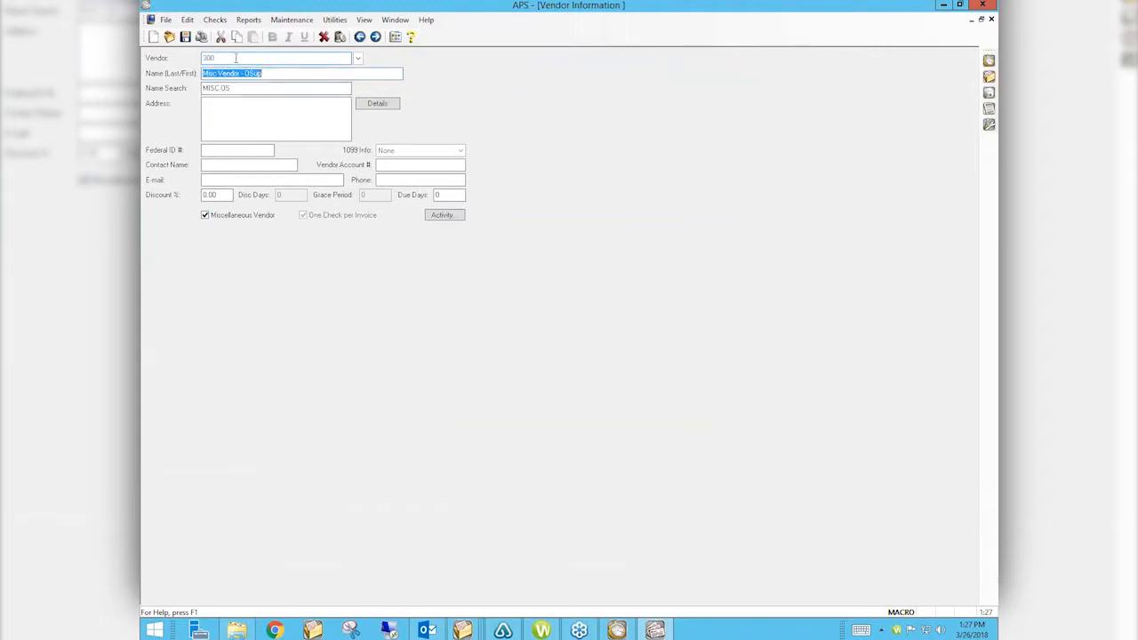
double_click(235, 58)
text(misc OS)
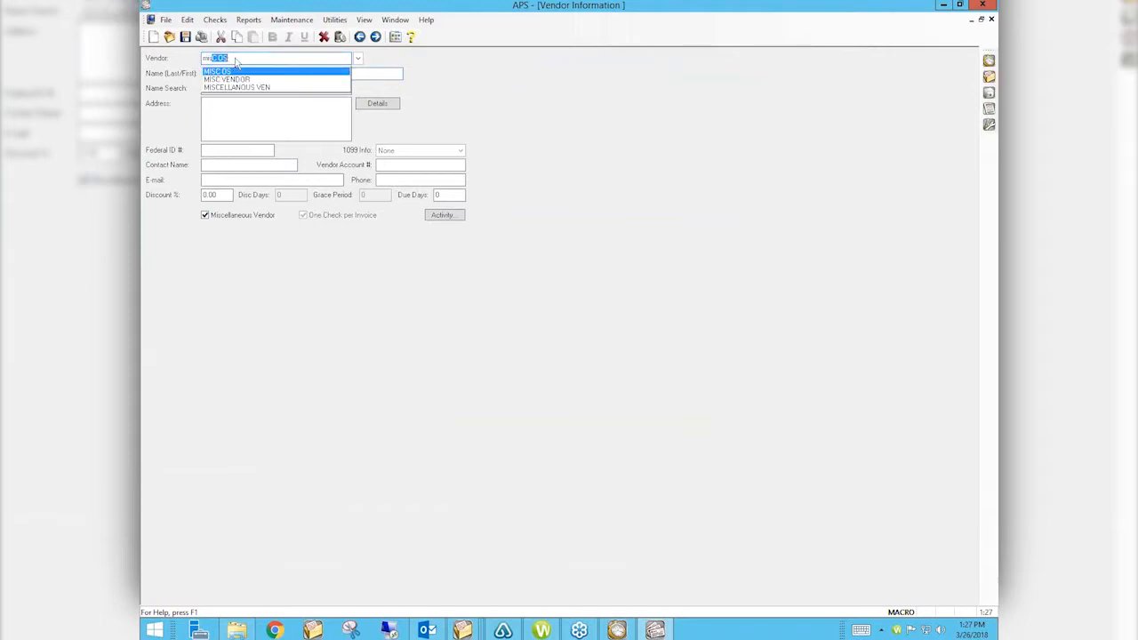
key(Down)
key(Tab)
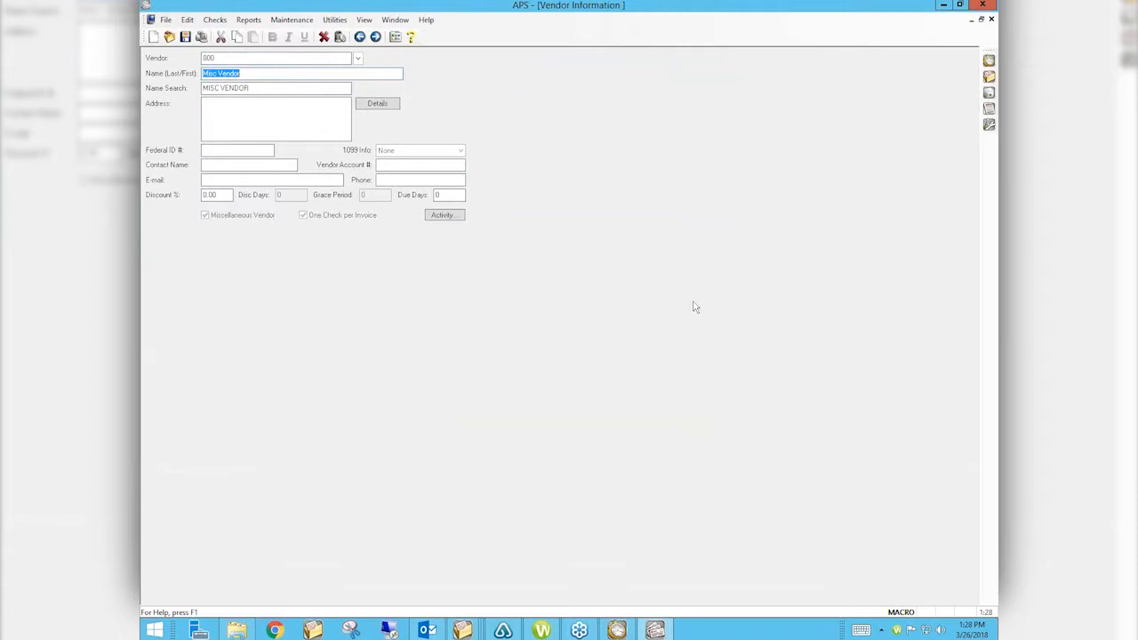
Step: View the Accounts Payable version 18.1 Platinum details under Help > About APS, then switch to Chrome
click(428, 19)
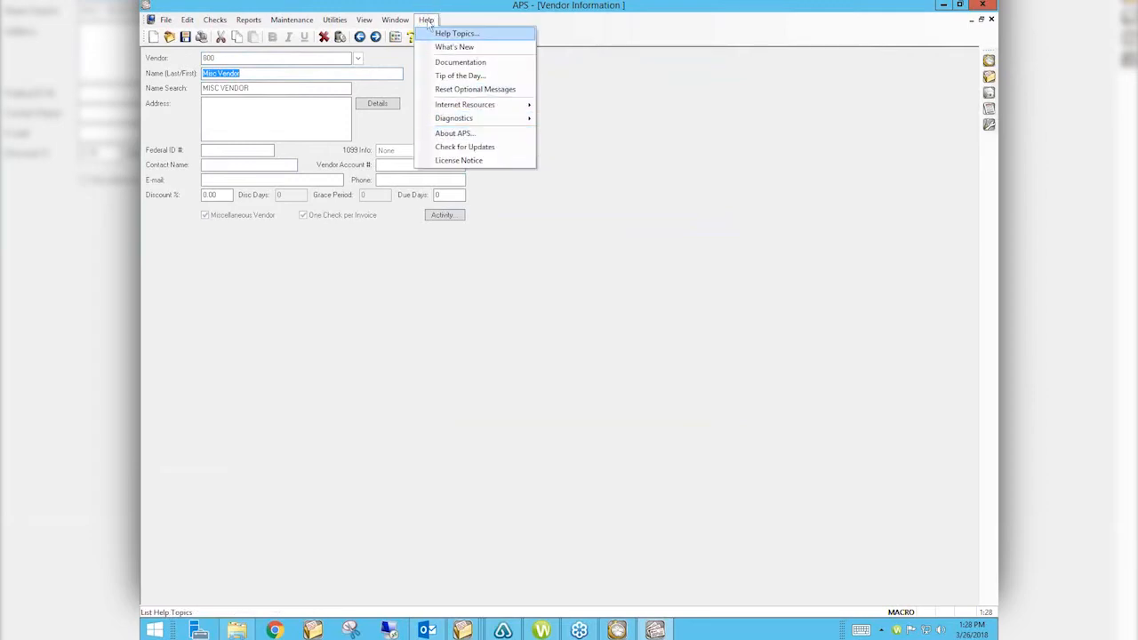
click(464, 135)
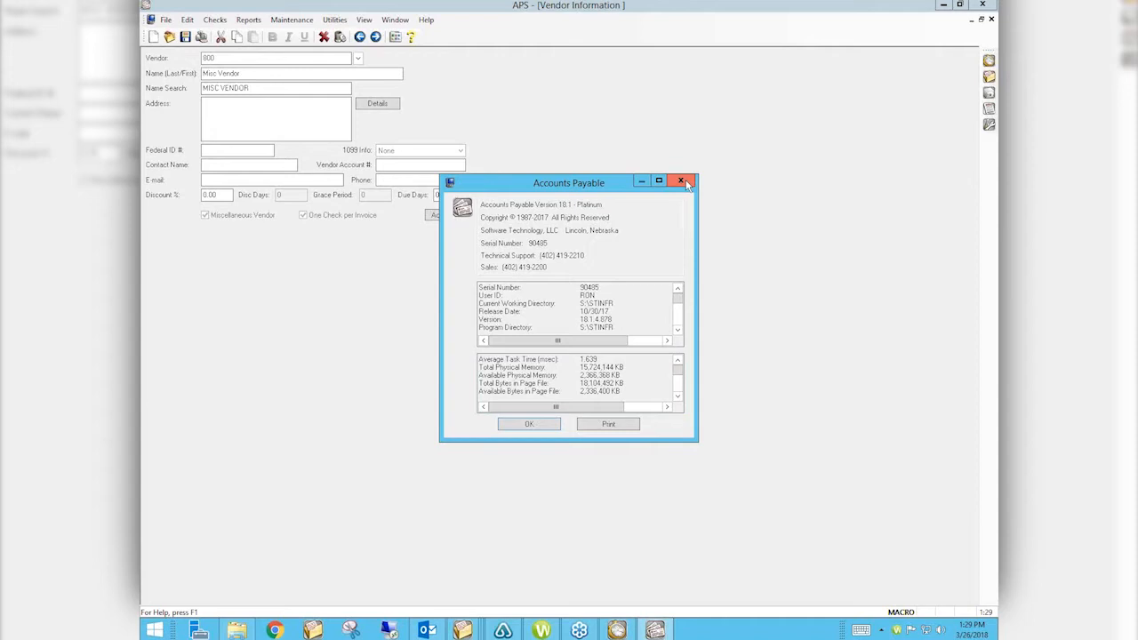
click(275, 629)
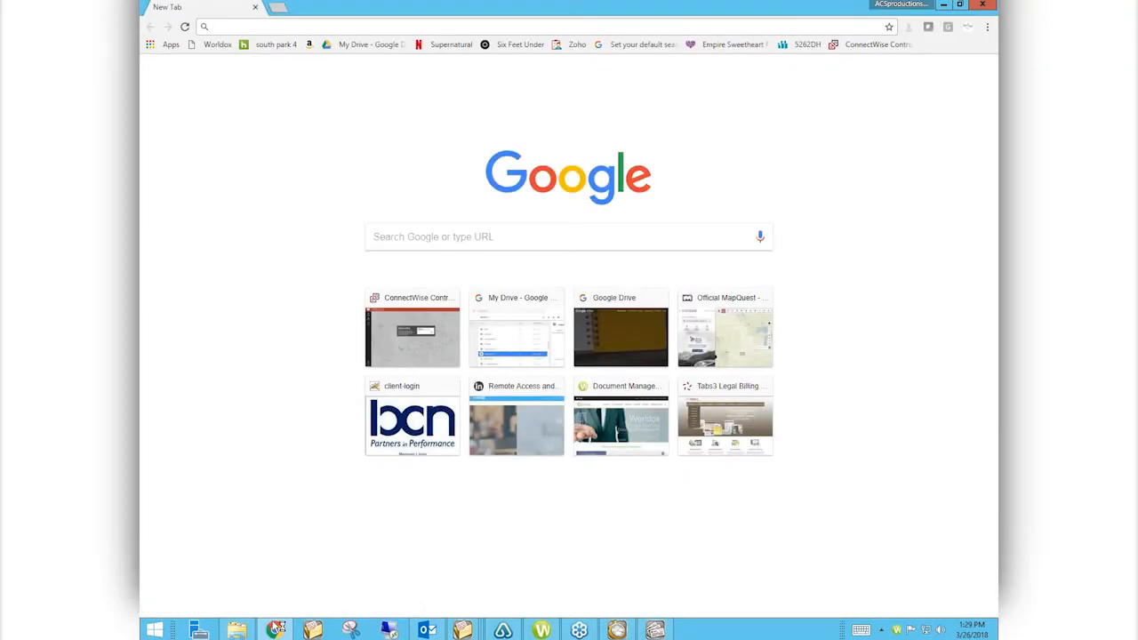
Step: Load attorneycomputersystems.com from the address bar suggestions after typing 'att'
text(att)
key(Down)
key(Down)
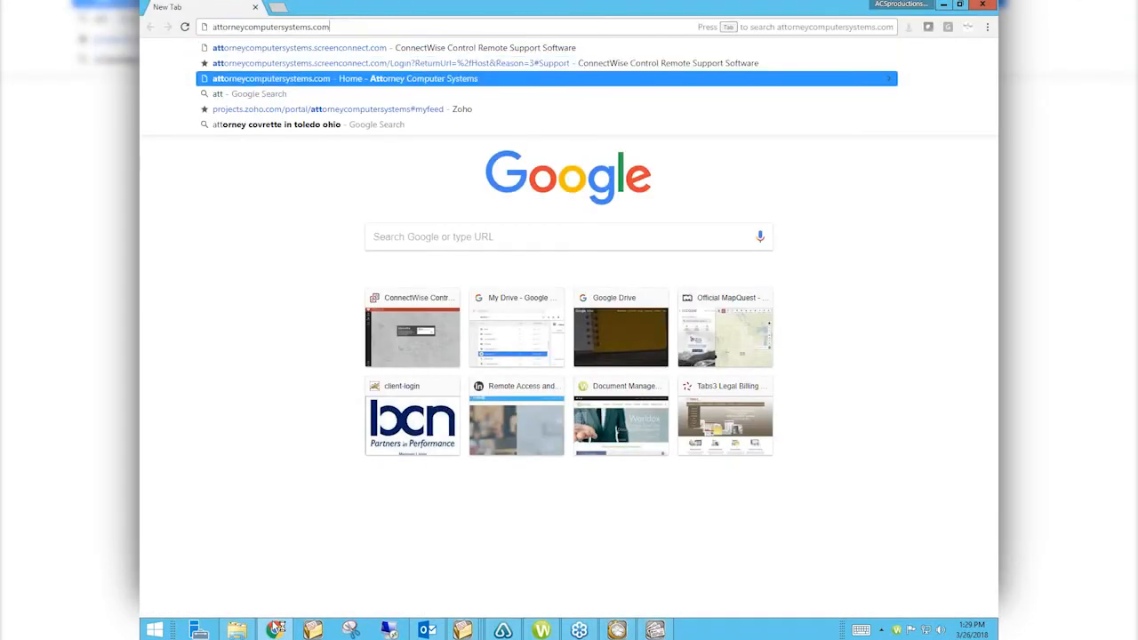
key(Return)
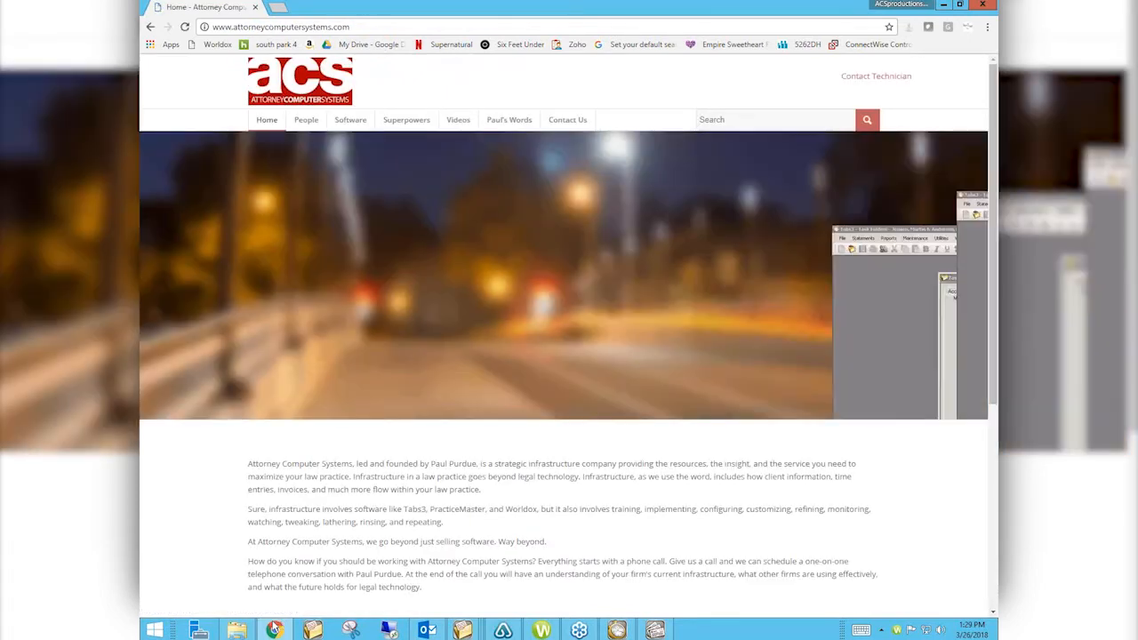
Step: Go to the Attorney Computer Systems Videos page from the site menu
key(ctrl+l)
key(Down)
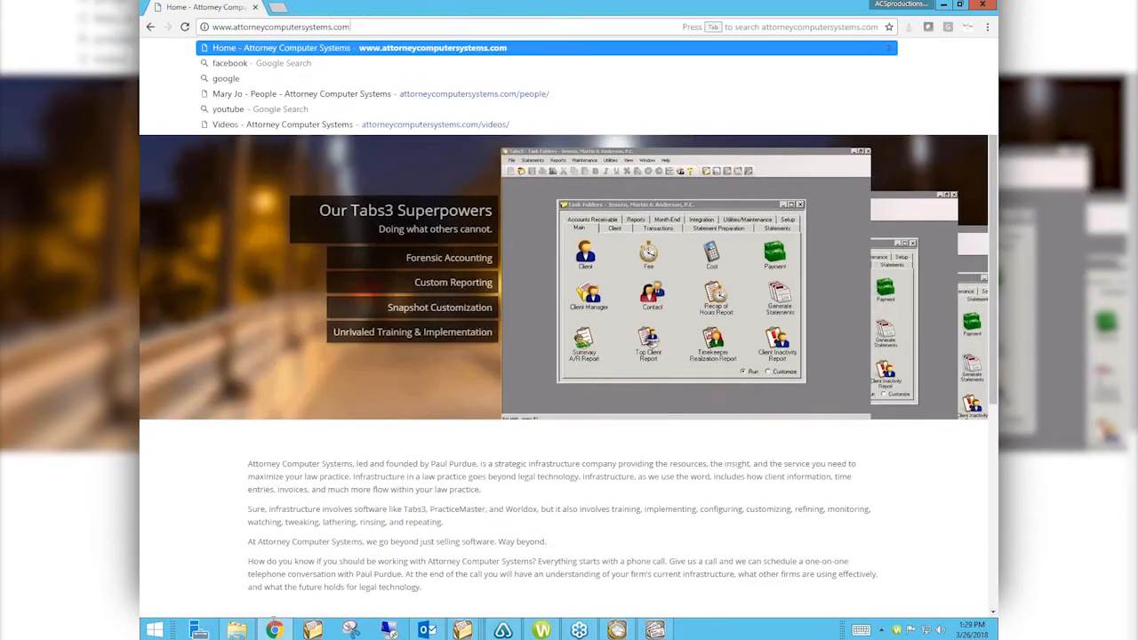
key(Left)
key(End)
key(Return)
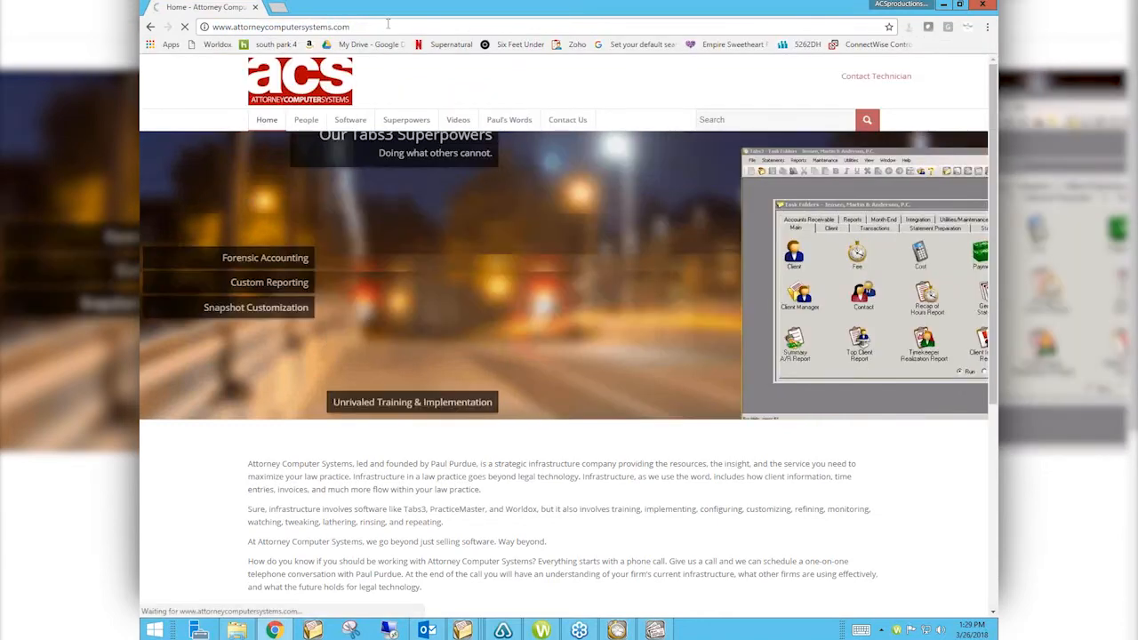
mouse_move(458, 122)
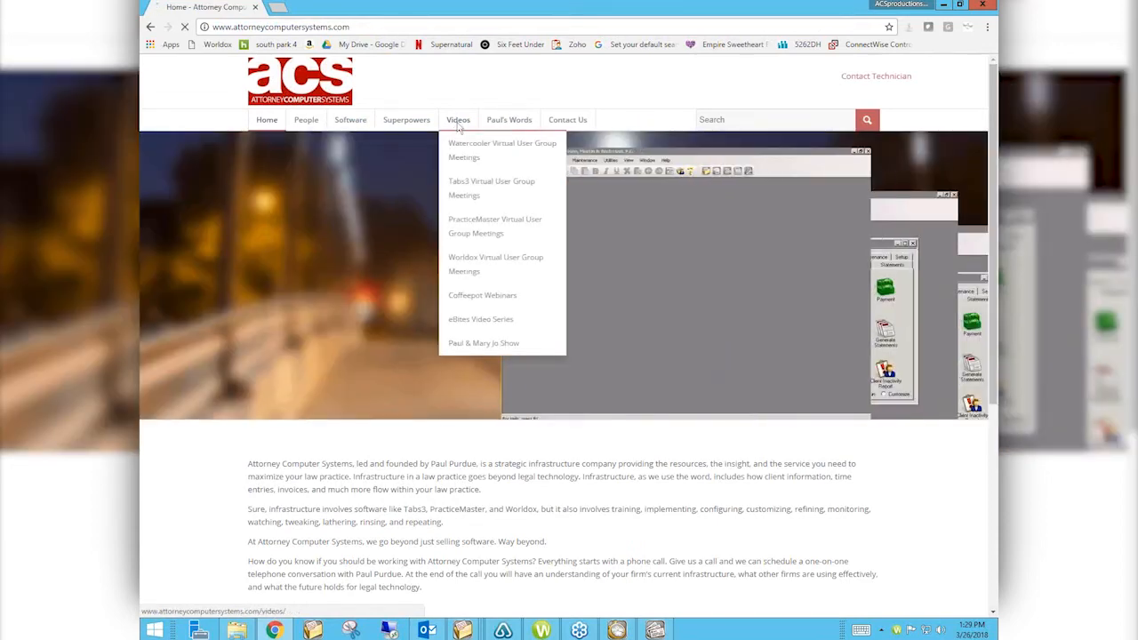
click(458, 126)
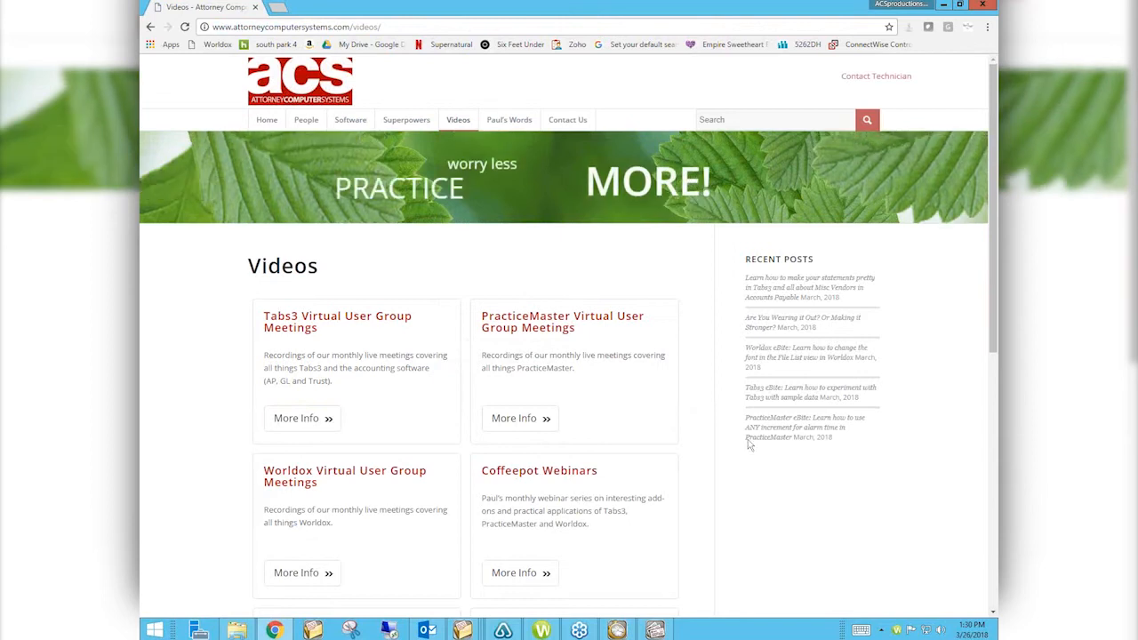
Step: Open More Info for Tabs3 Virtual User Group Meetings from the Videos page
scroll(830, 495, down, 2)
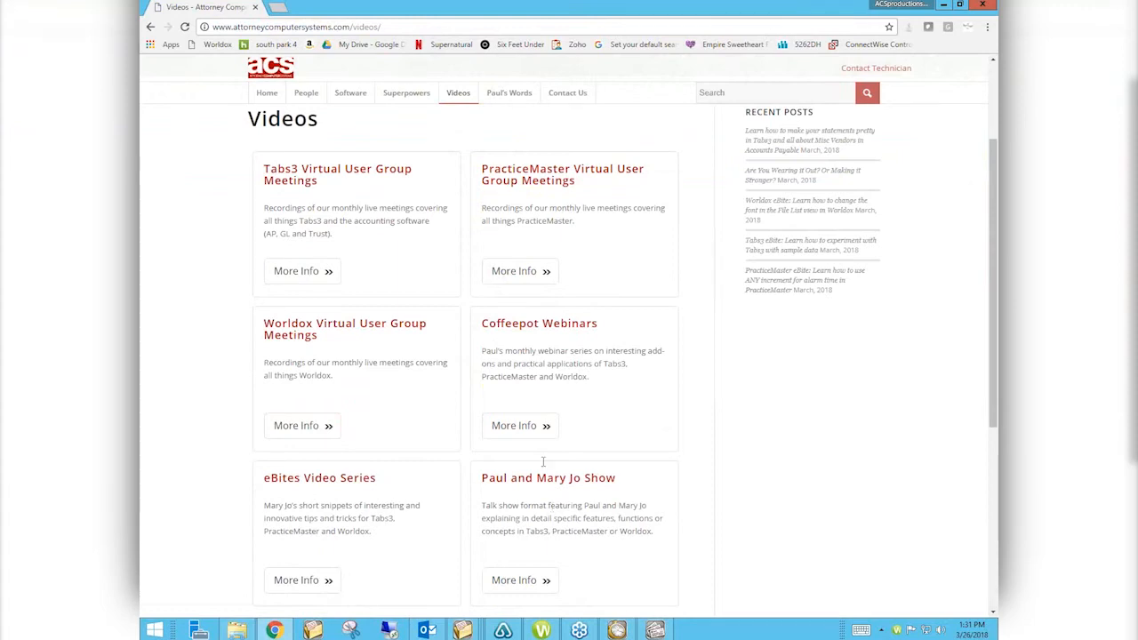
click(307, 276)
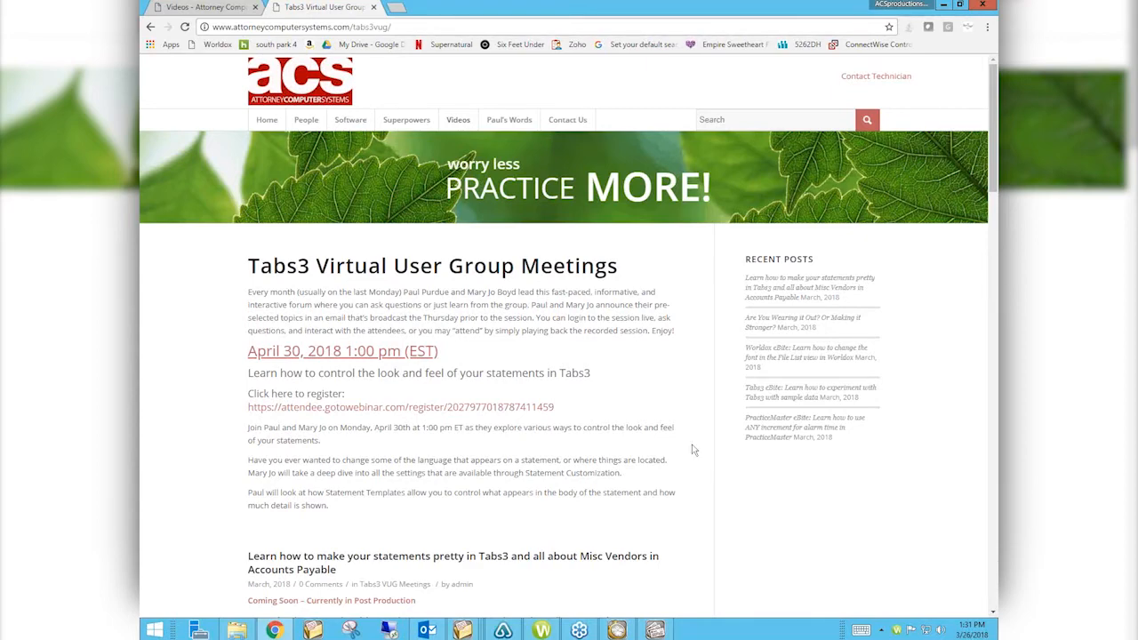
Step: Scroll down to the past session videos, including February 2018's finance charge and rate-change session
scroll(694, 451, down, 1)
scroll(695, 451, down, 3)
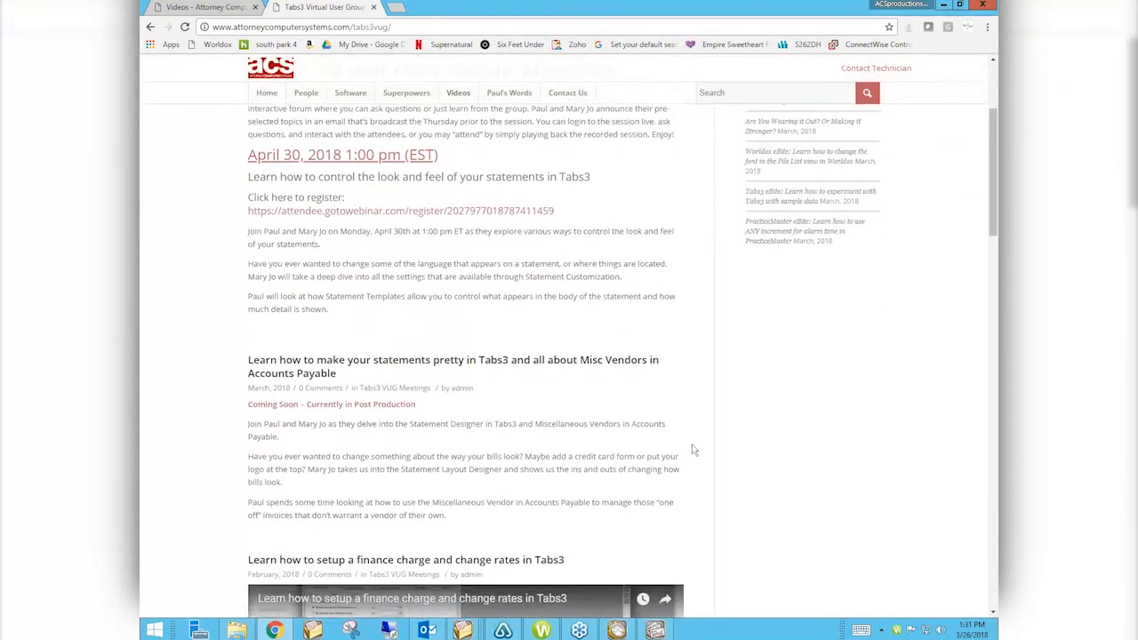
scroll(694, 451, down, 3)
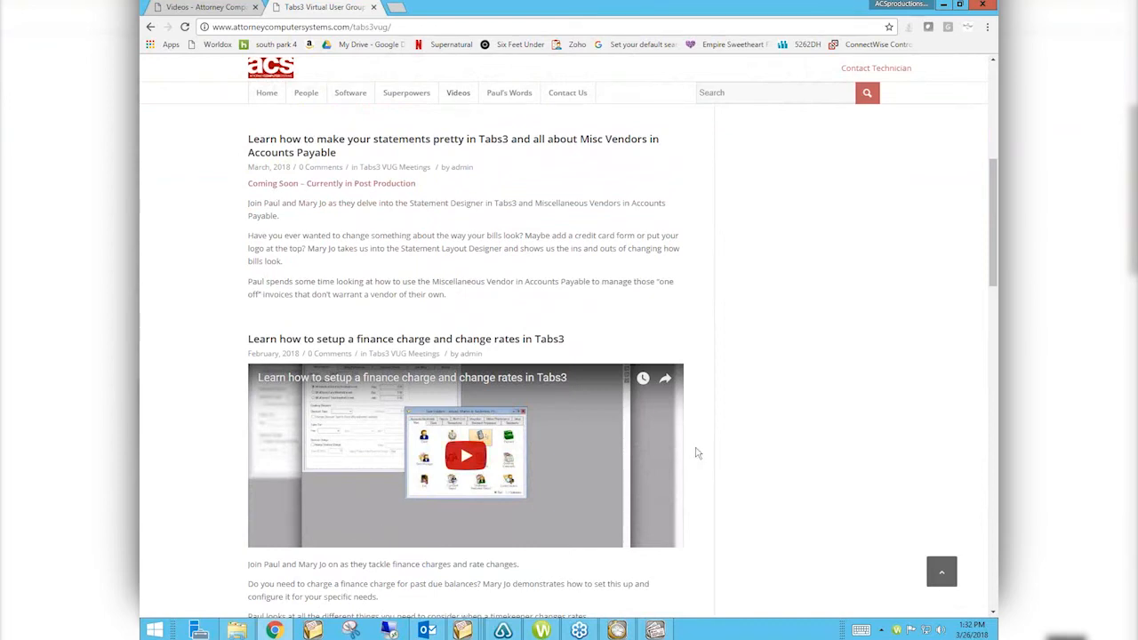
scroll(773, 481, down, 2)
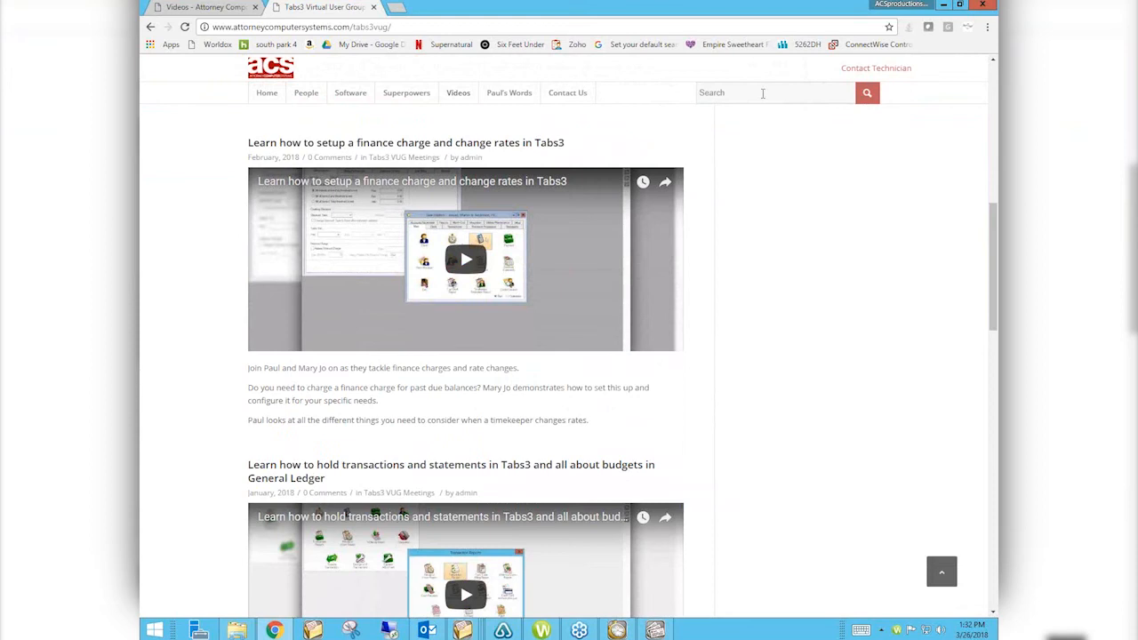
Step: Search the site for 'email' and browse the 63 results
click(762, 92)
text(email)
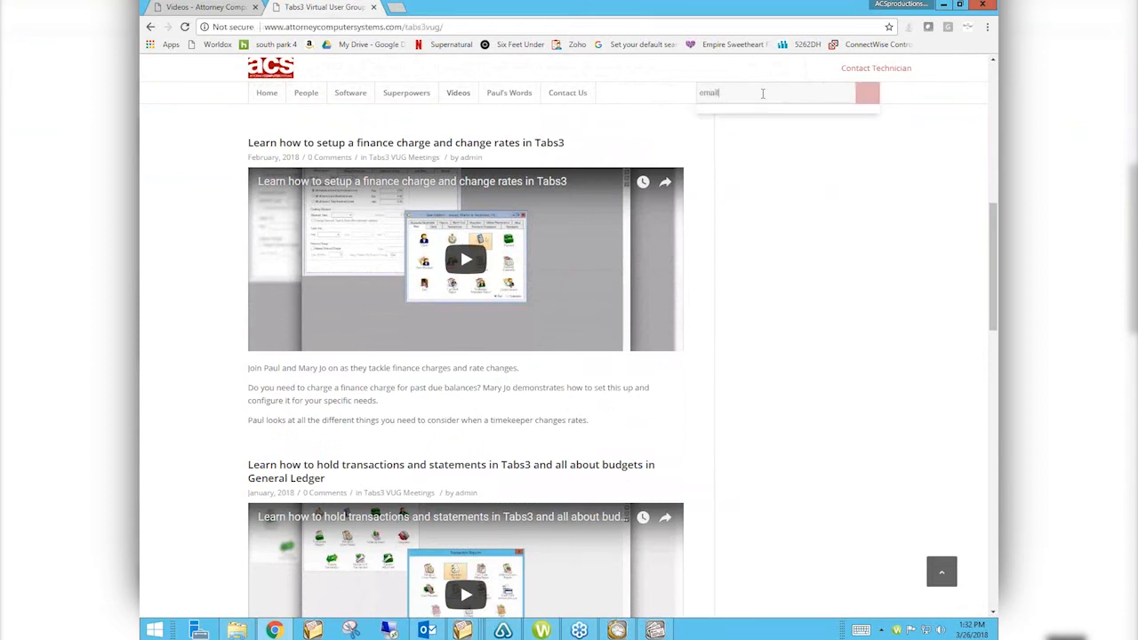
key(Return)
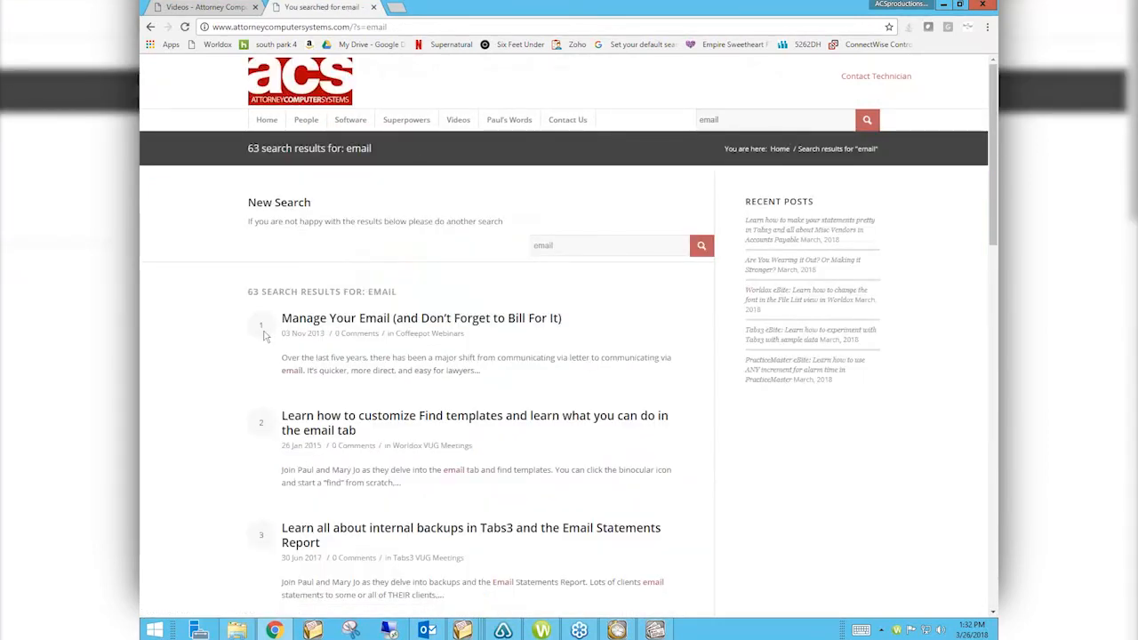
scroll(263, 335, down, 1)
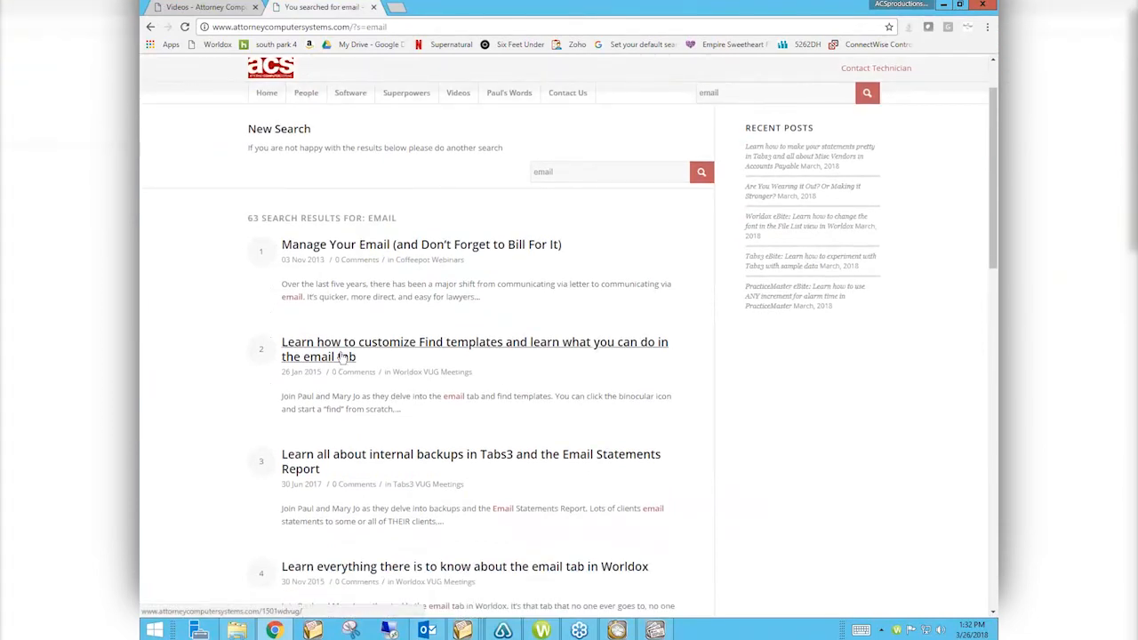